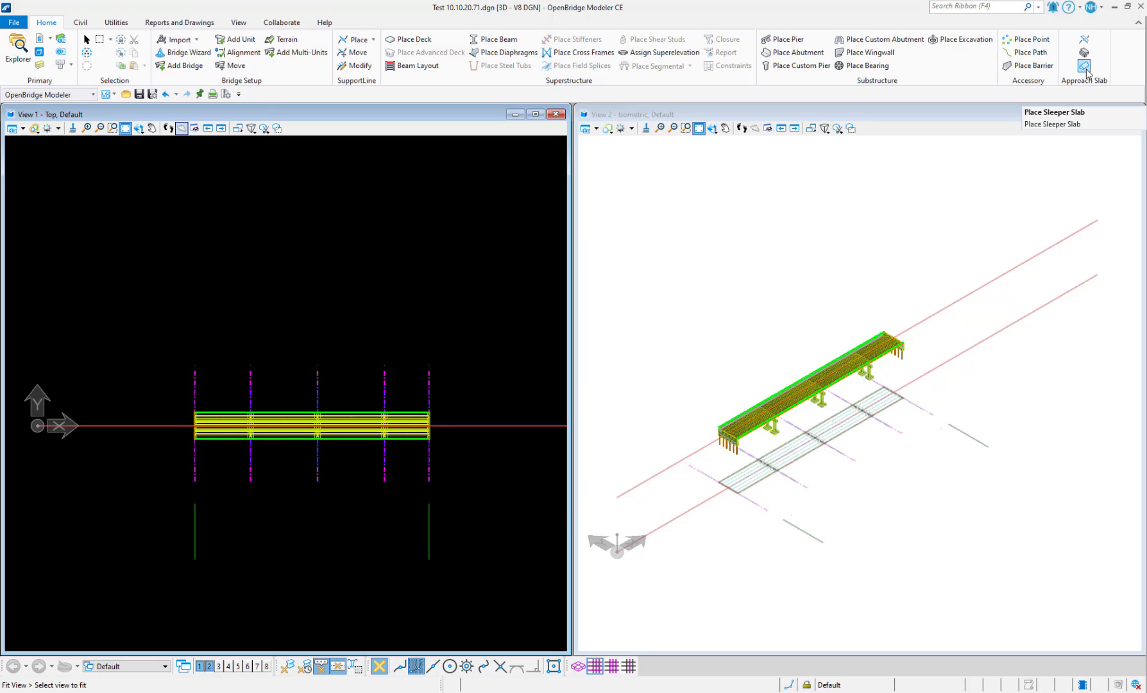
Step: Begin an approach reference line and set its location to Start
left_click(1086, 67)
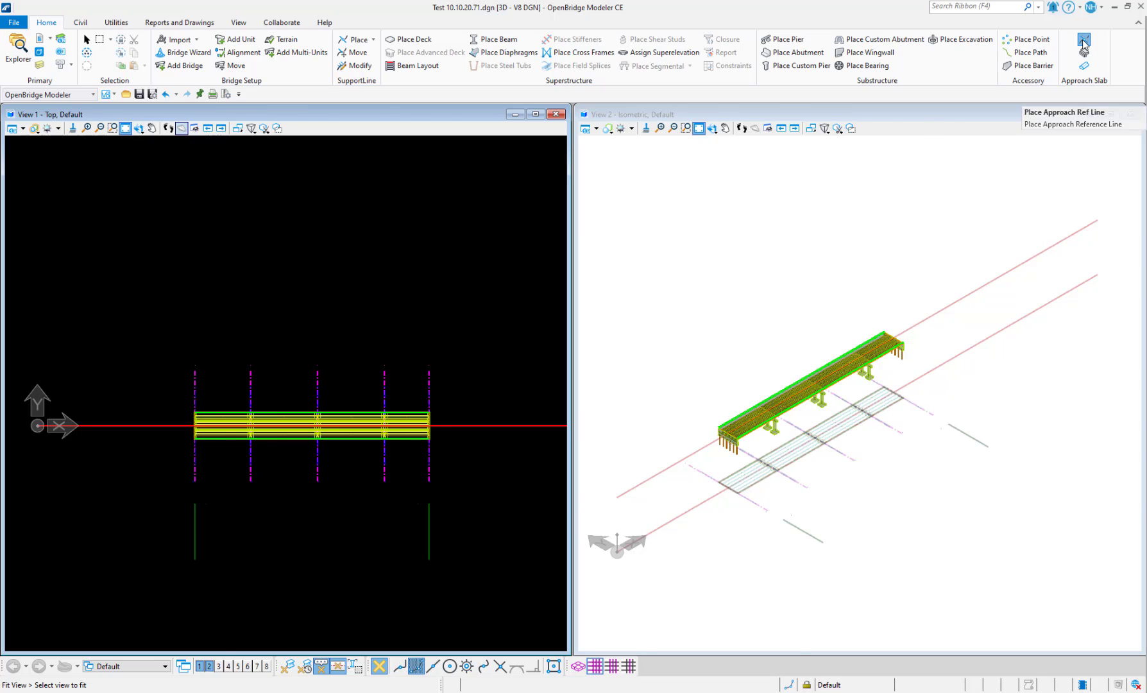
left_click(1083, 41)
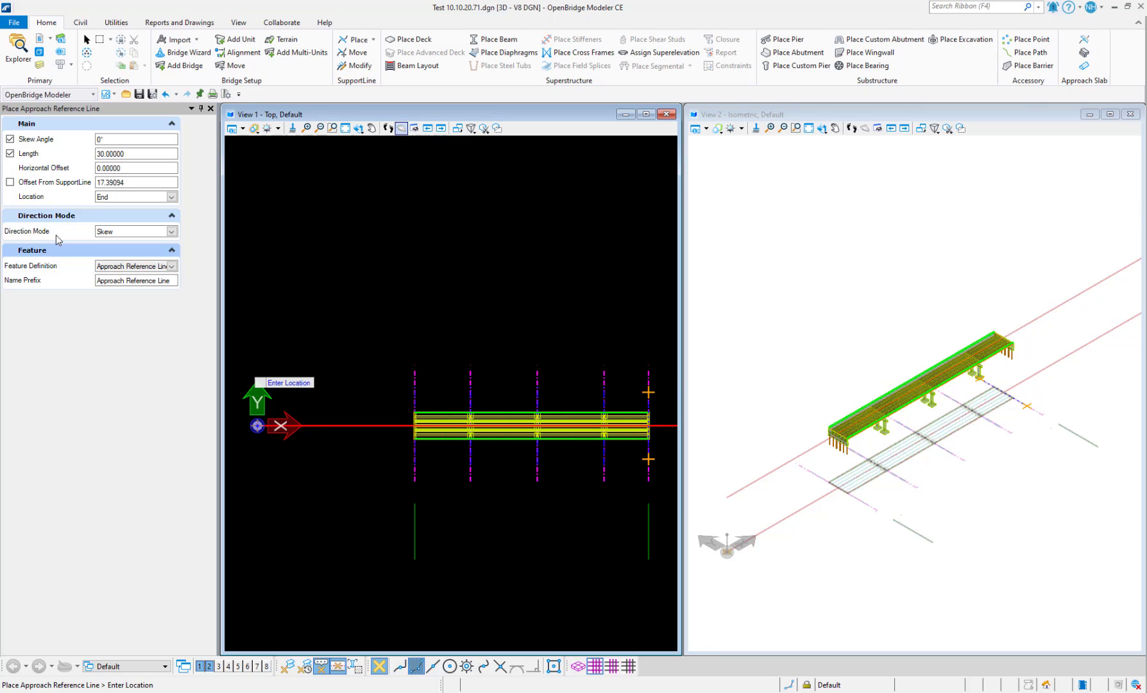
scroll(390, 378, "down", 1)
scroll(390, 378, "down", 2)
scroll(394, 382, "up", 1)
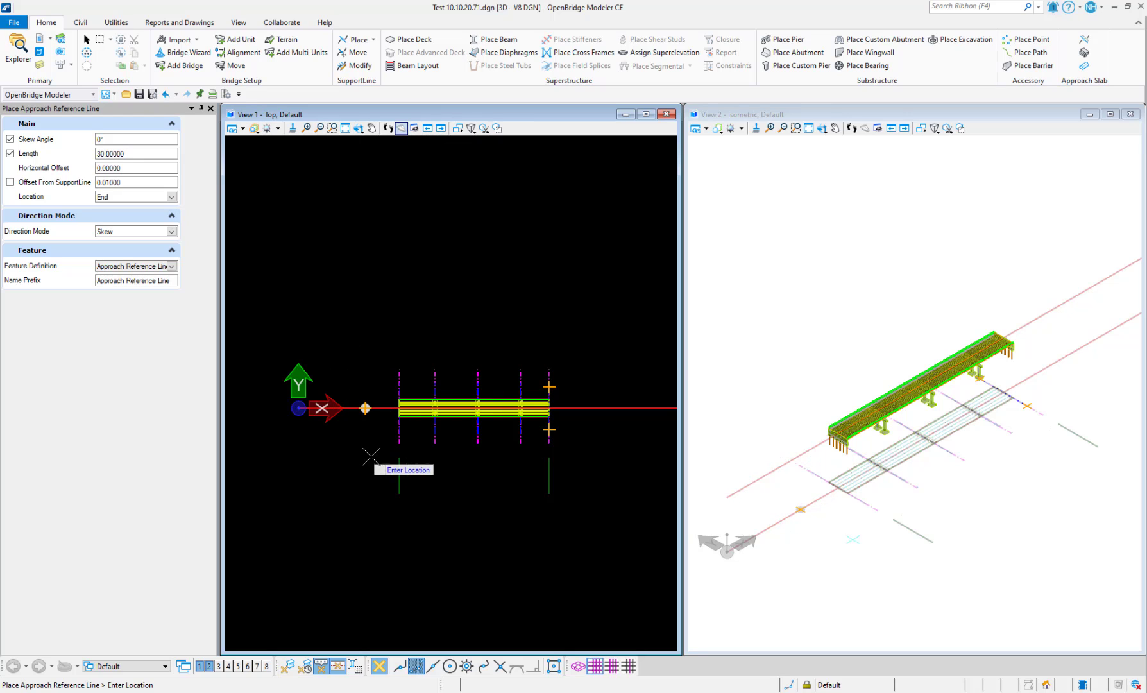
left_click(171, 197)
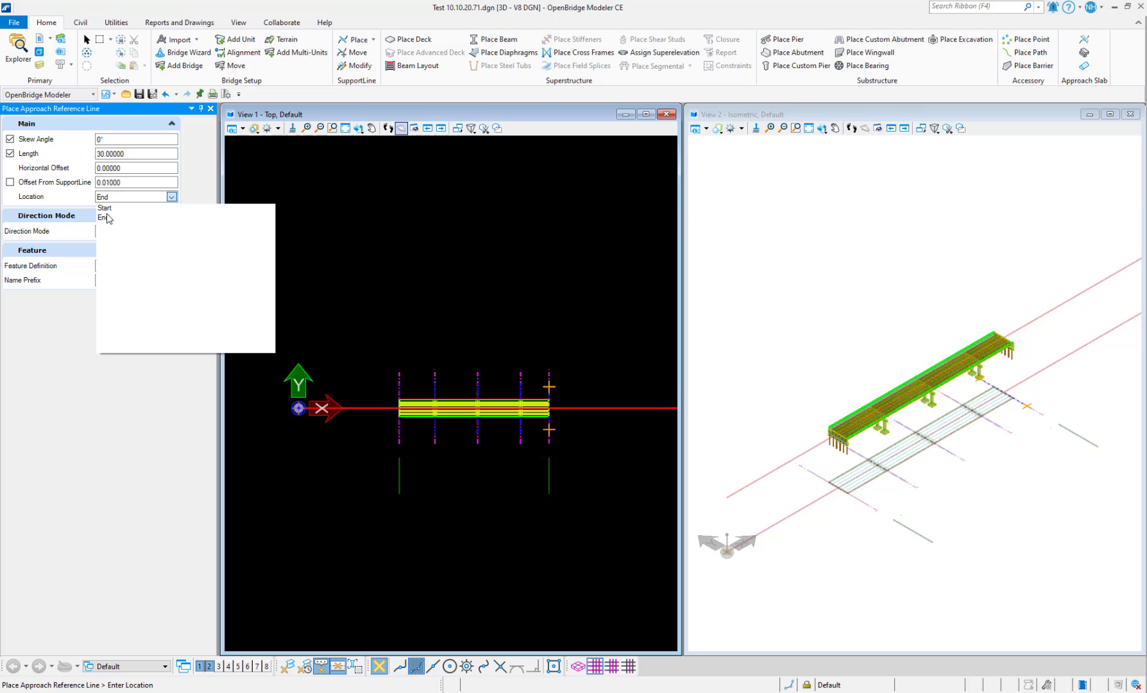
left_click(206, 178)
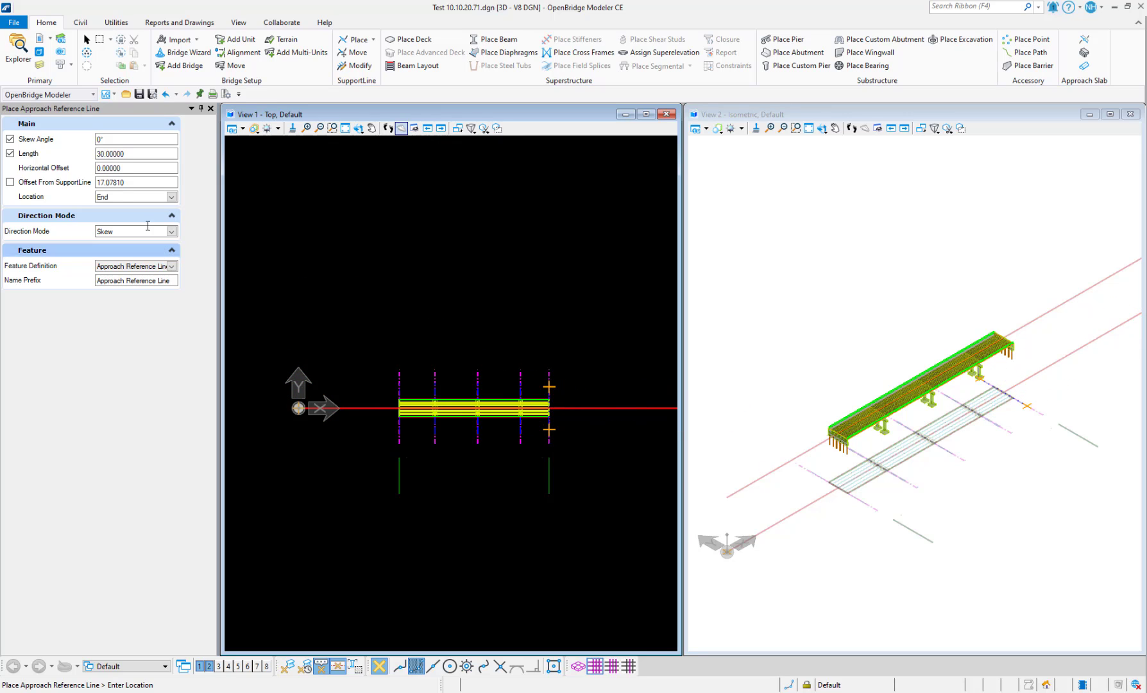
left_click(171, 197)
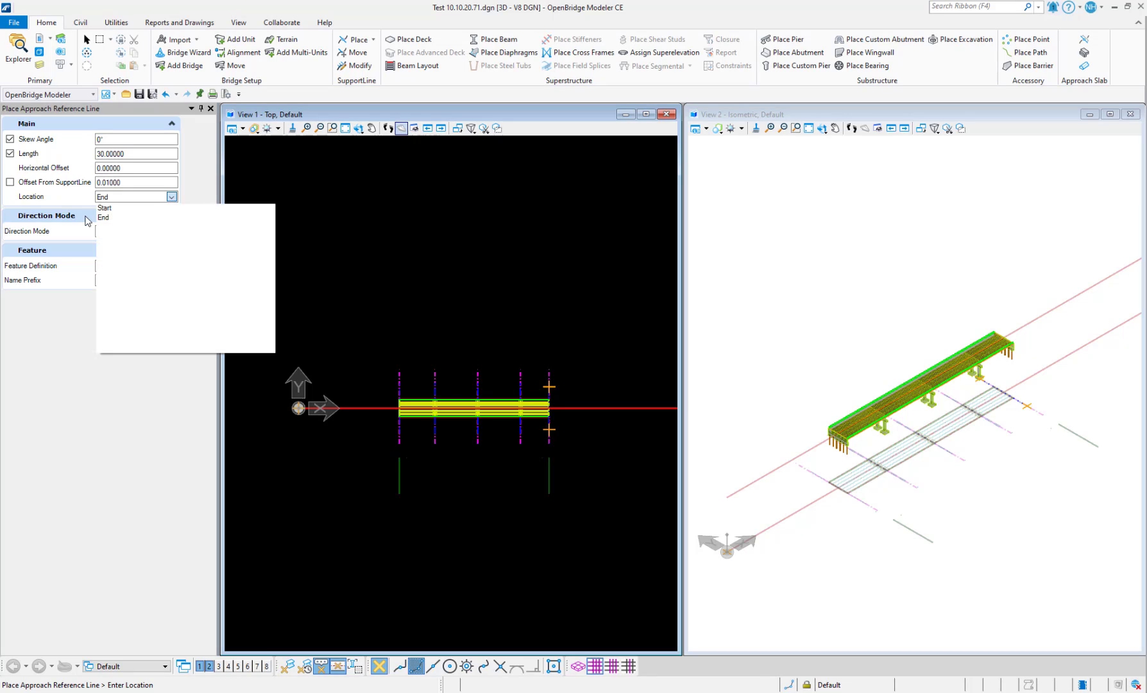
left_click(102, 209)
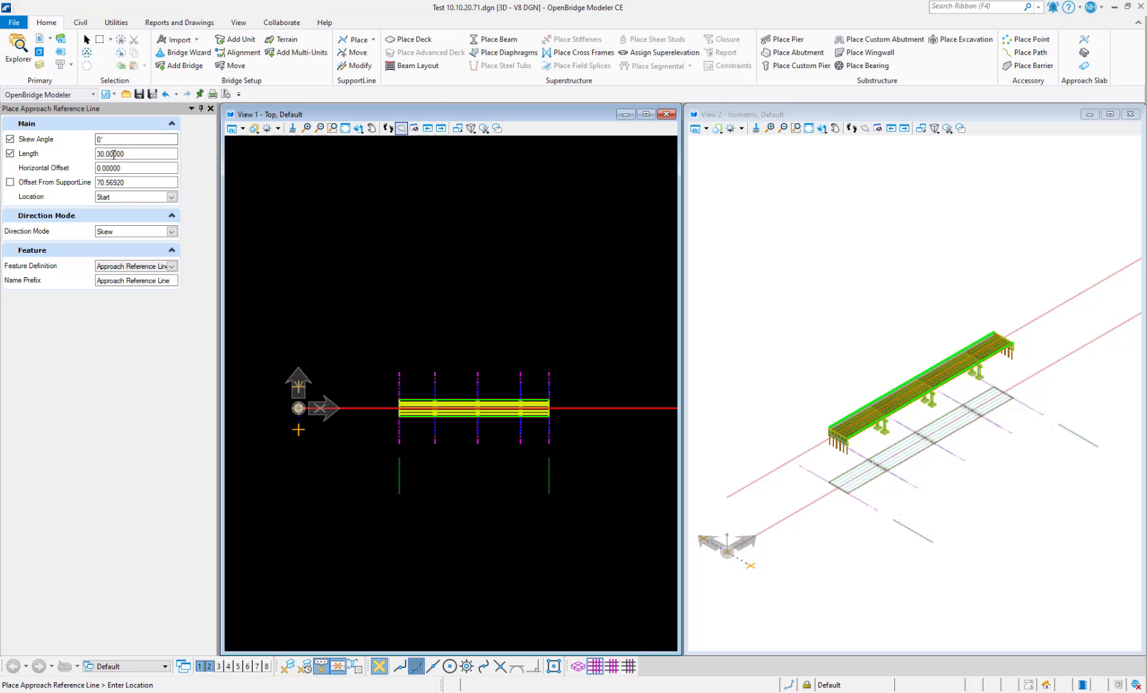
Step: Set the approach reference line's offset from the support line to 15 and its skew angle to 15°
left_click(100, 138)
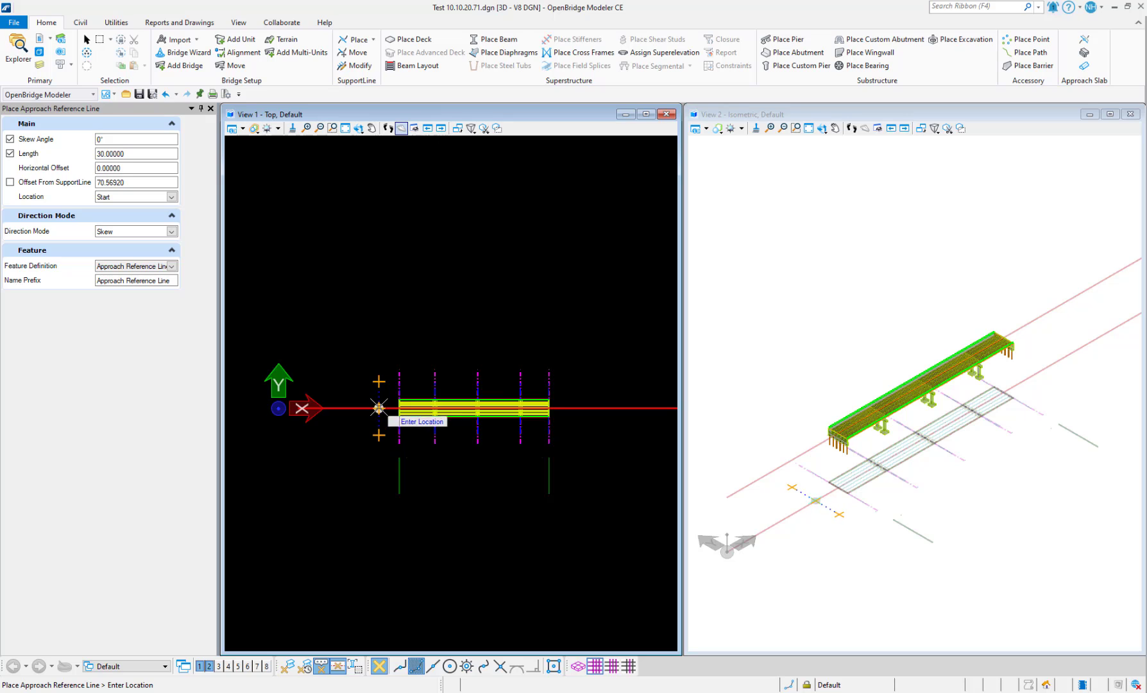
scroll(378, 409, "up", 1)
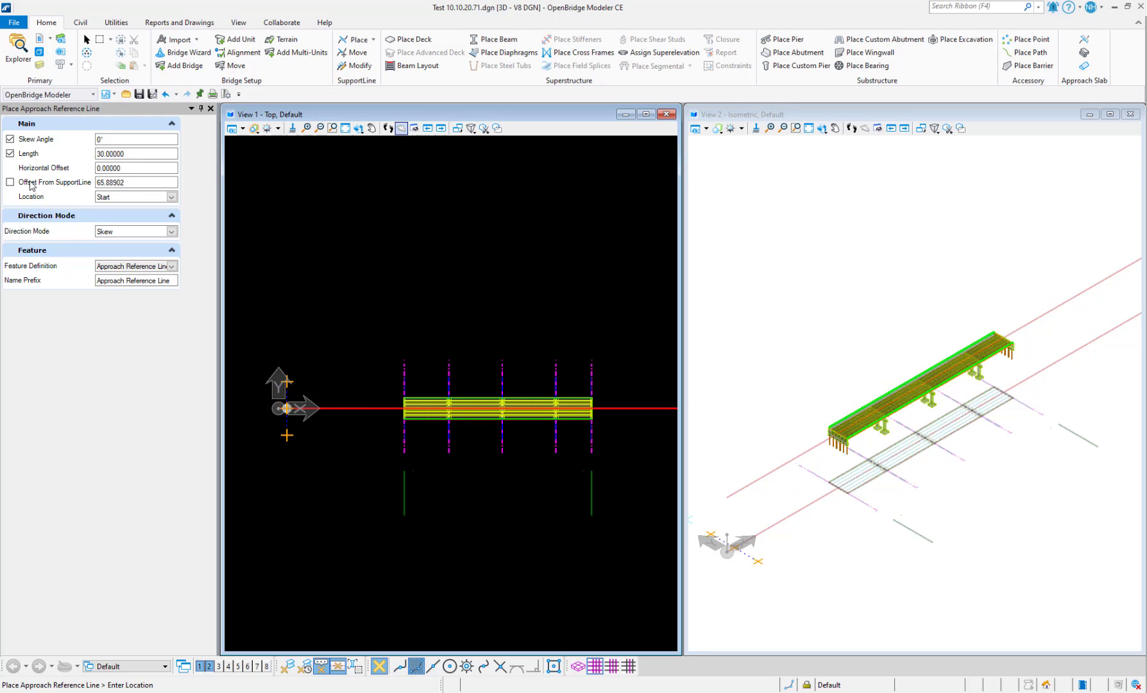
double_click(144, 185)
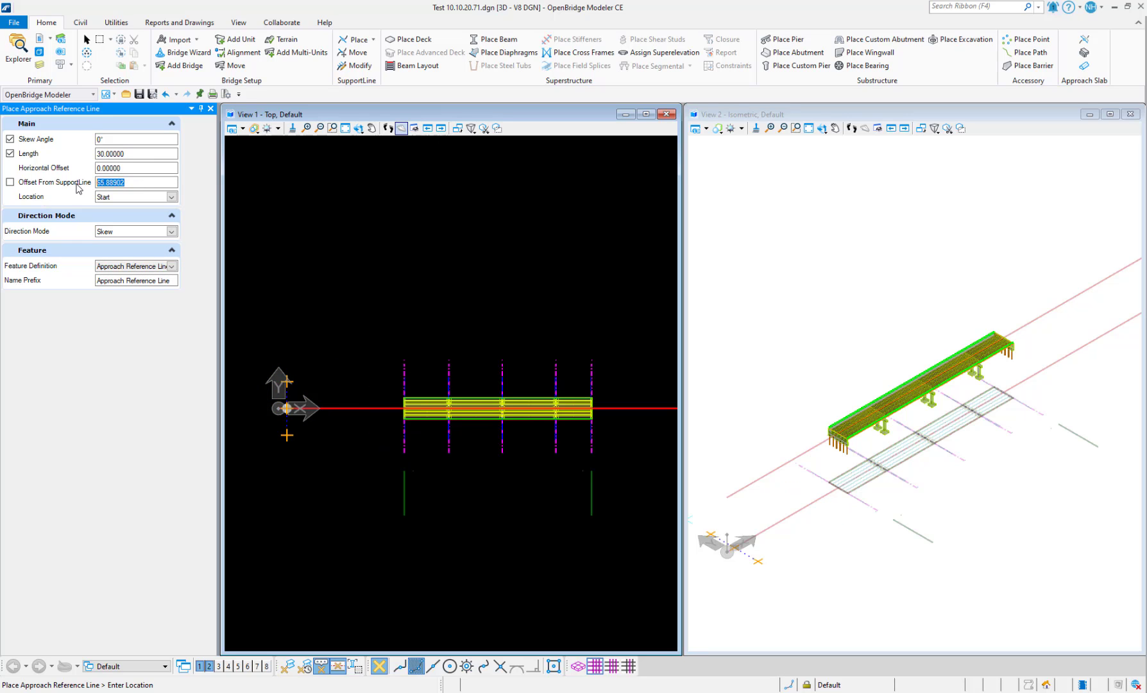
type("15")
key("Return")
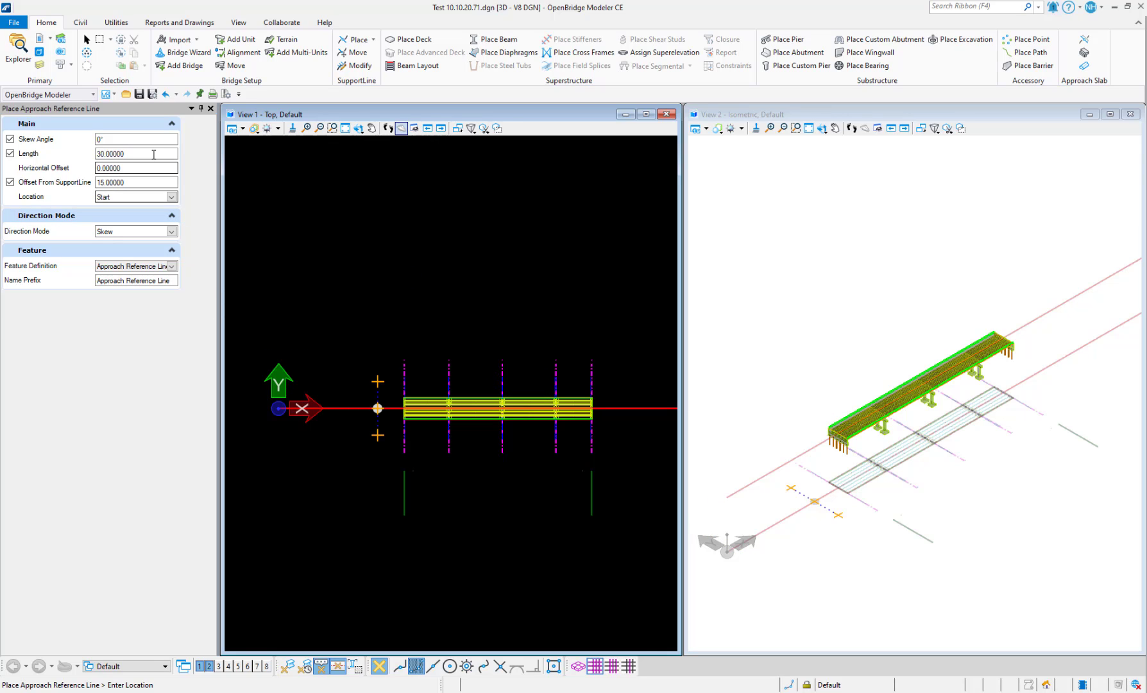
left_click(109, 139)
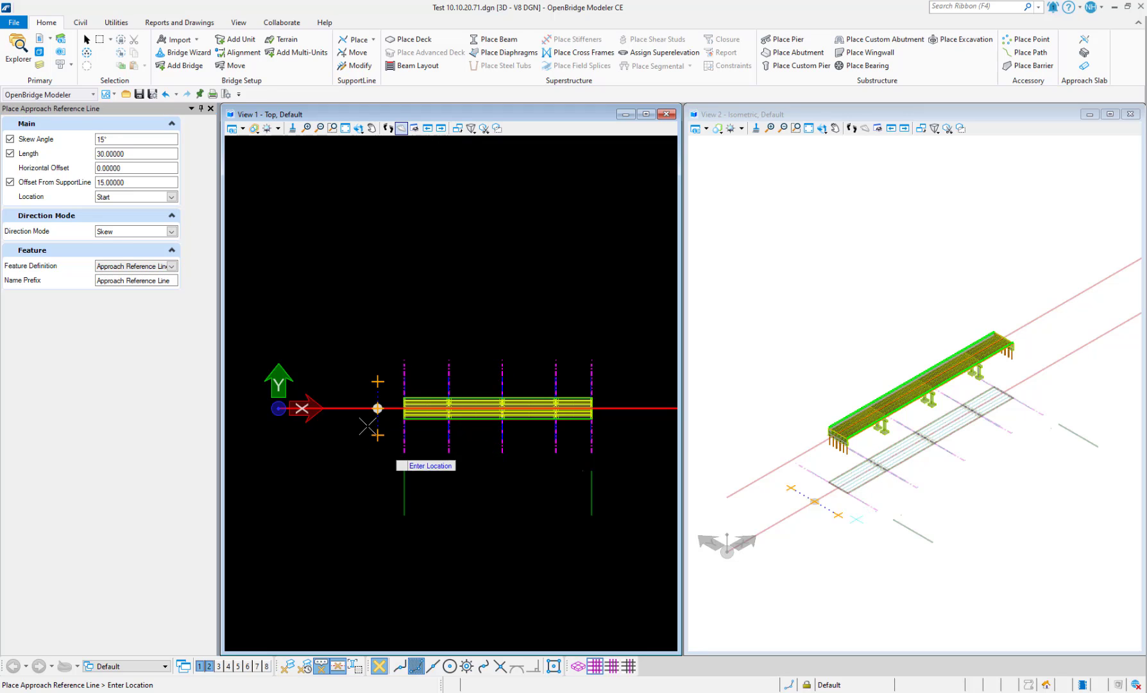
Step: Place the 30-long skewed approach reference line ahead of the bridge's first support line
scroll(372, 416, "up", 3)
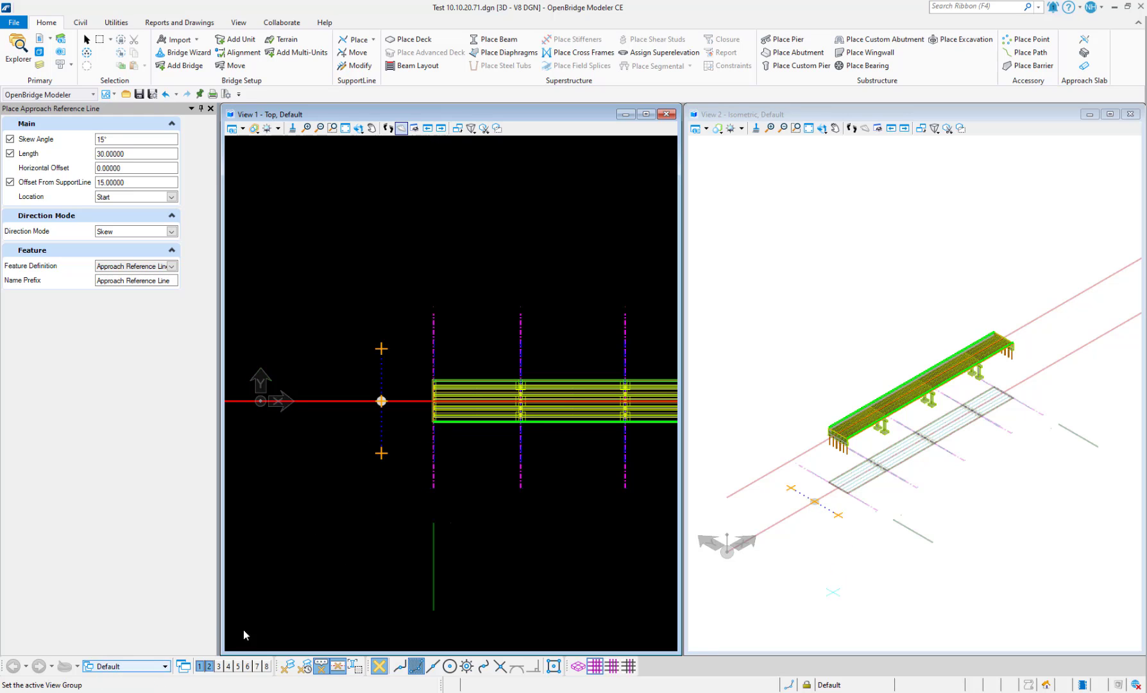
left_click(396, 425)
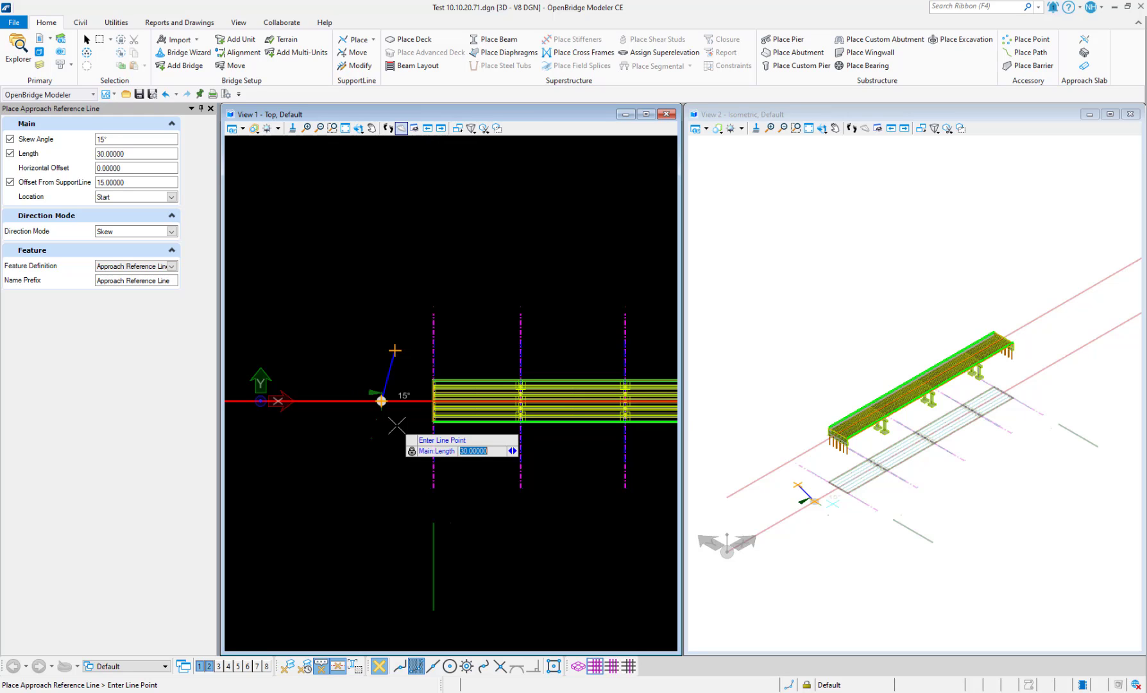
left_click(396, 425)
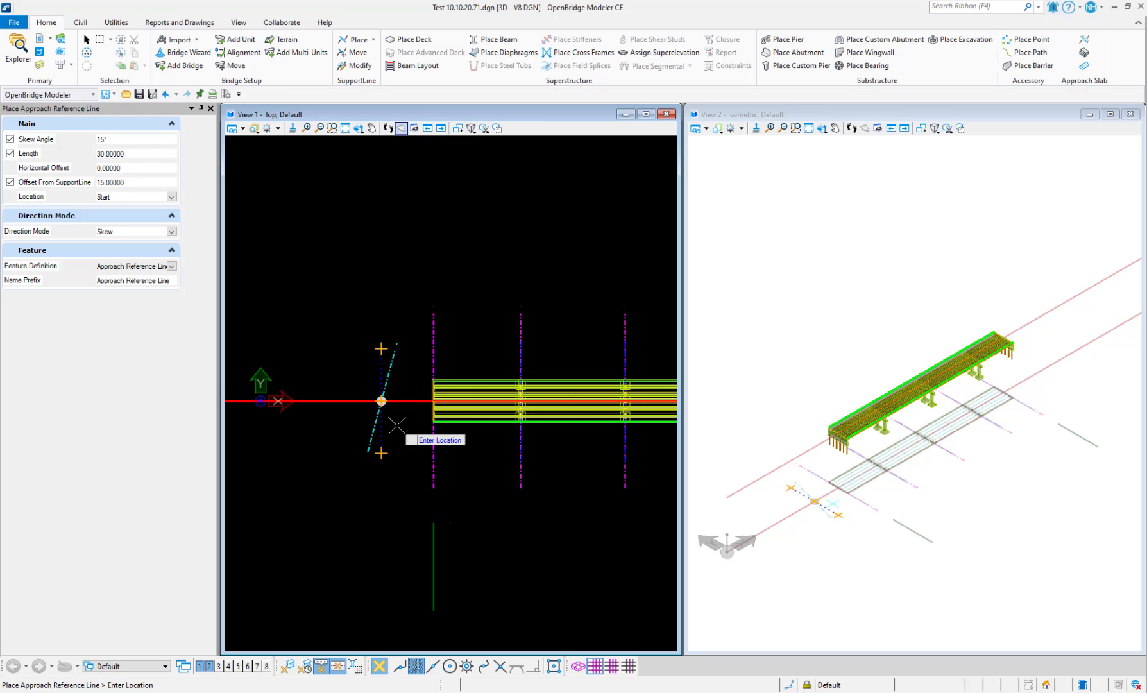
left_click(389, 467)
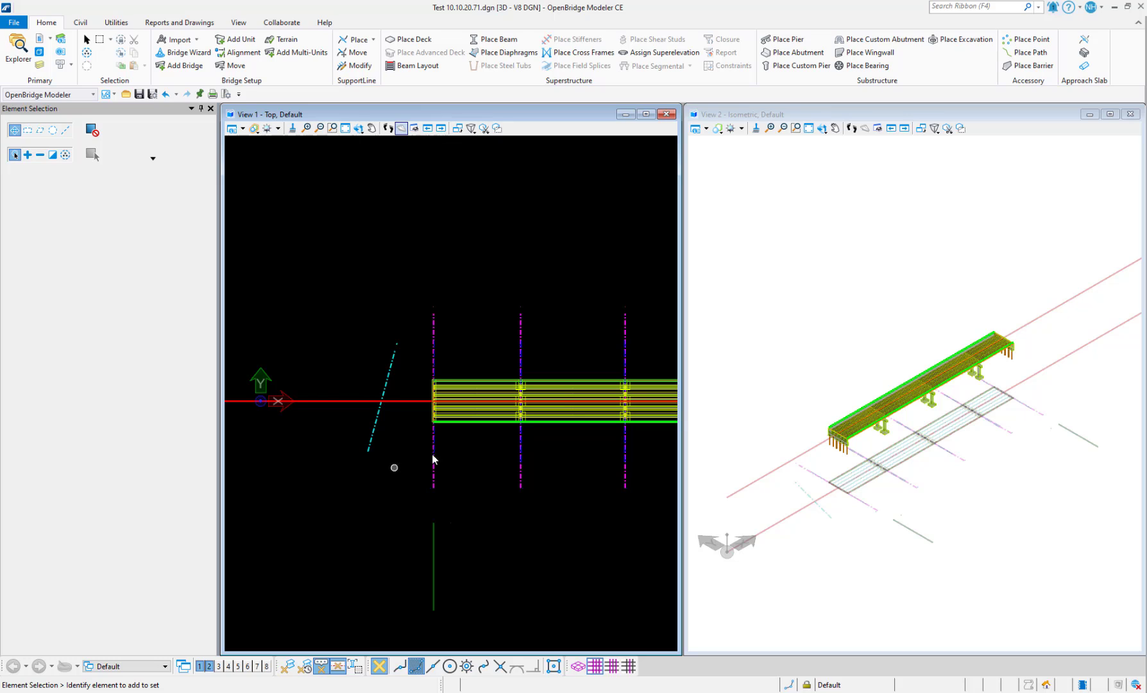
Step: Place a second approach reference line at the End location with 0° skew, length 30 and support line offset 15
scroll(372, 382, "down", 2)
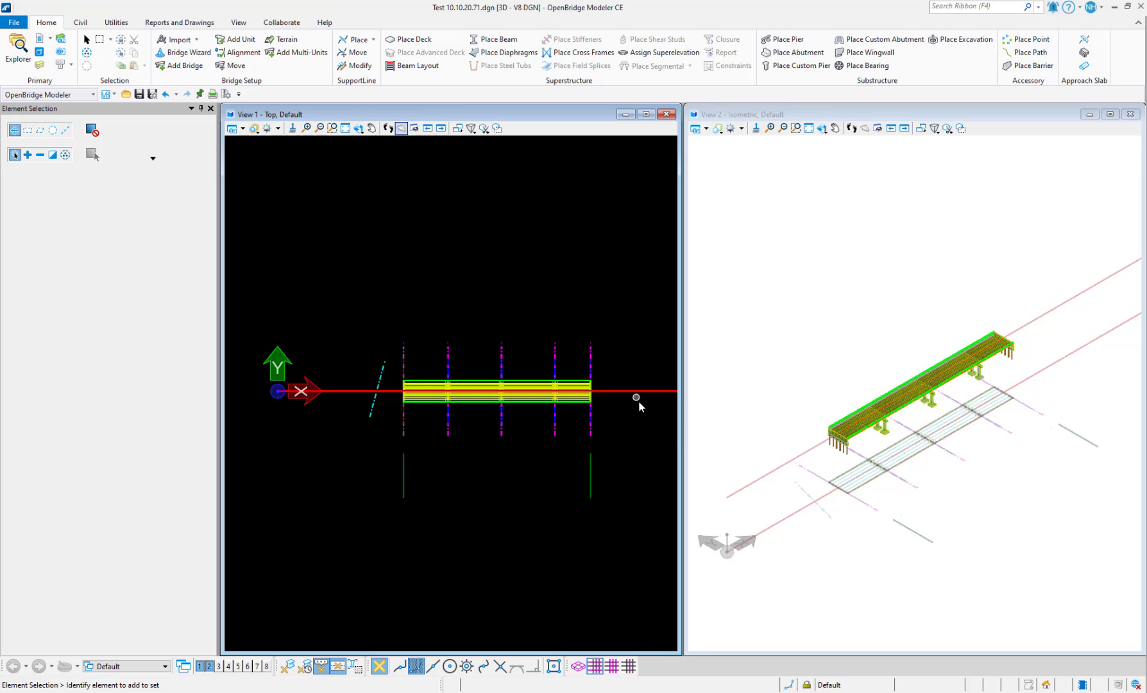
left_click(1089, 41)
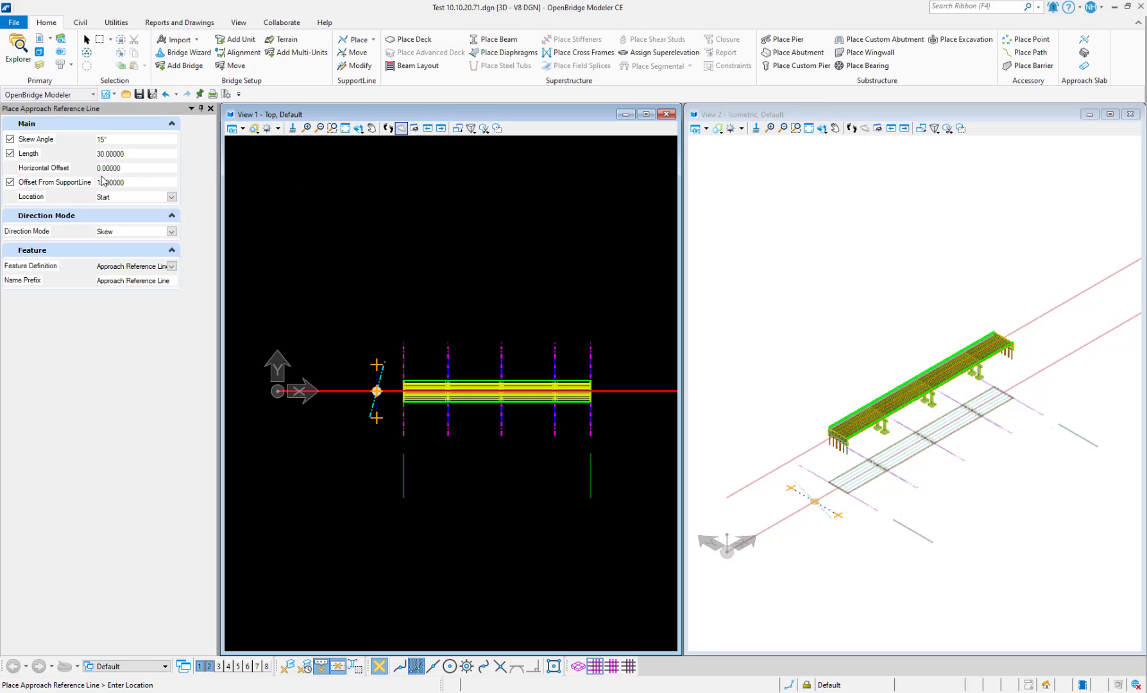
left_click(171, 196)
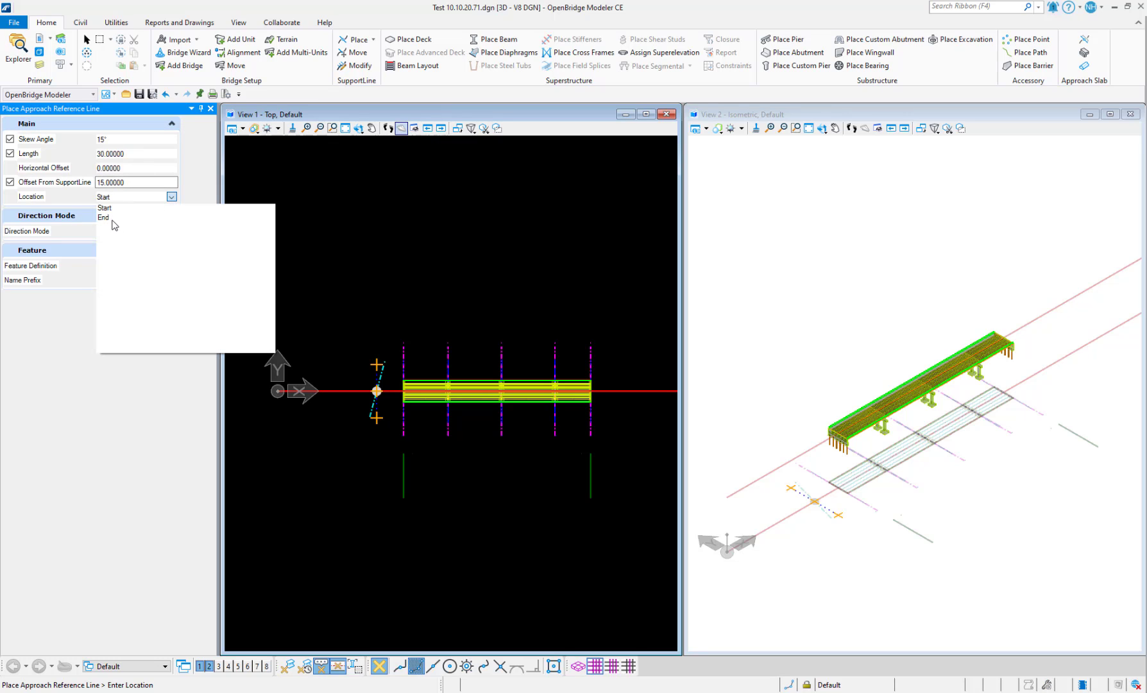
left_click(110, 218)
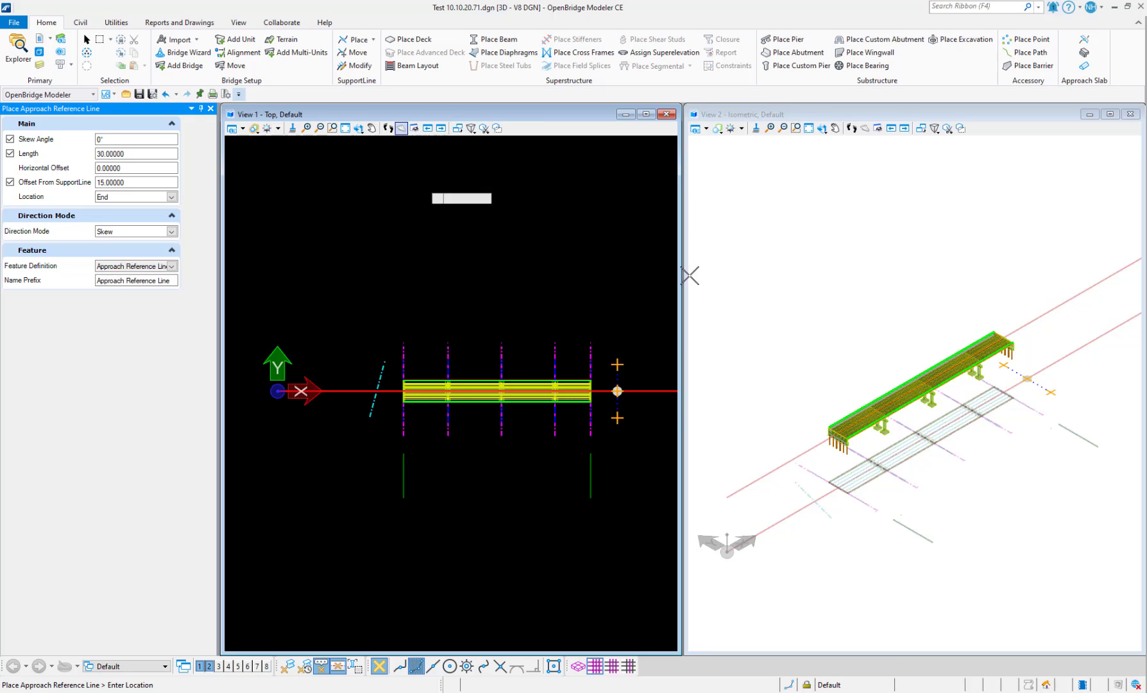
left_click(638, 428)
left_click(638, 426)
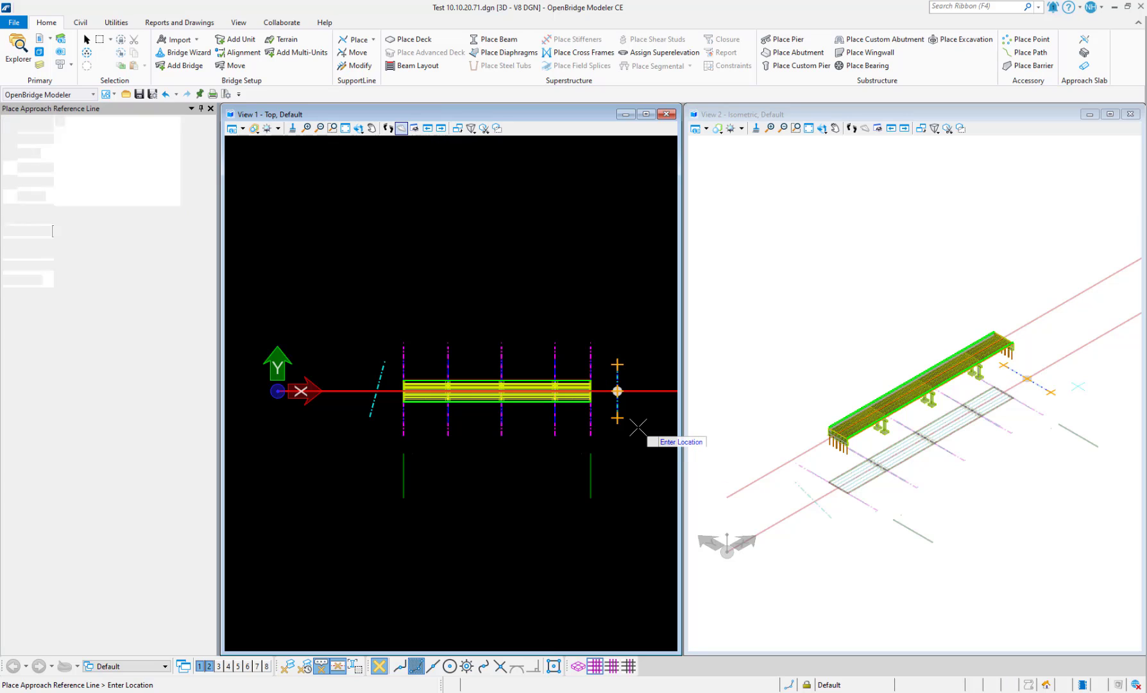
key("Escape")
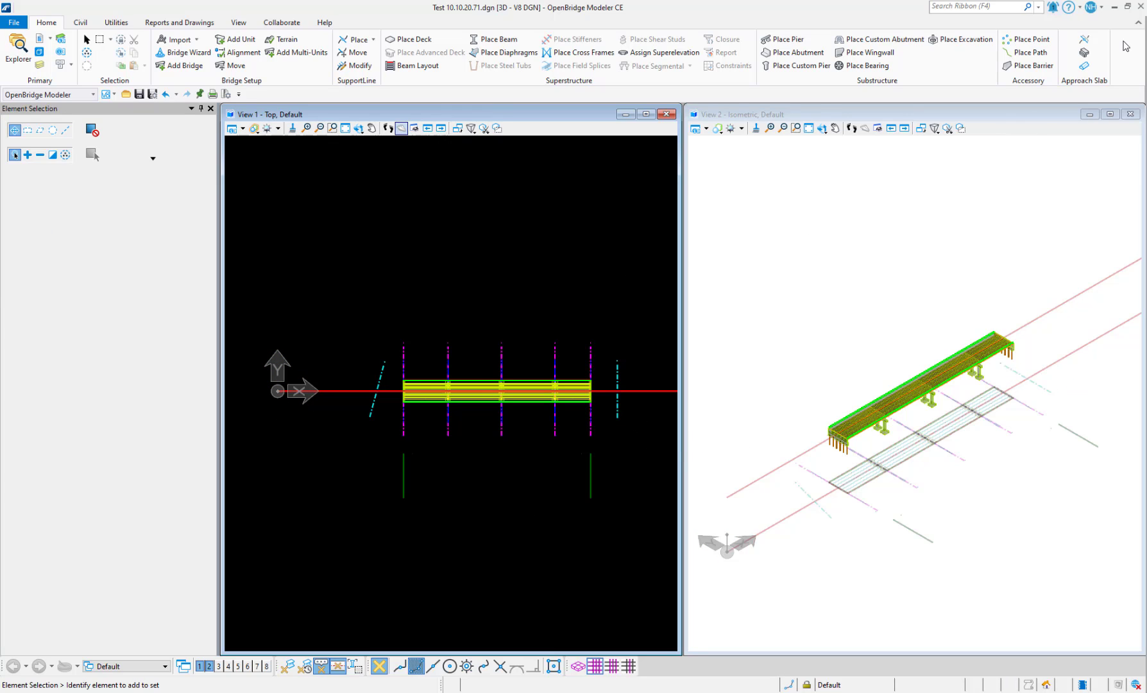
Step: Begin an approach slab at the Start location and enable Sync With Deck
left_click(1084, 55)
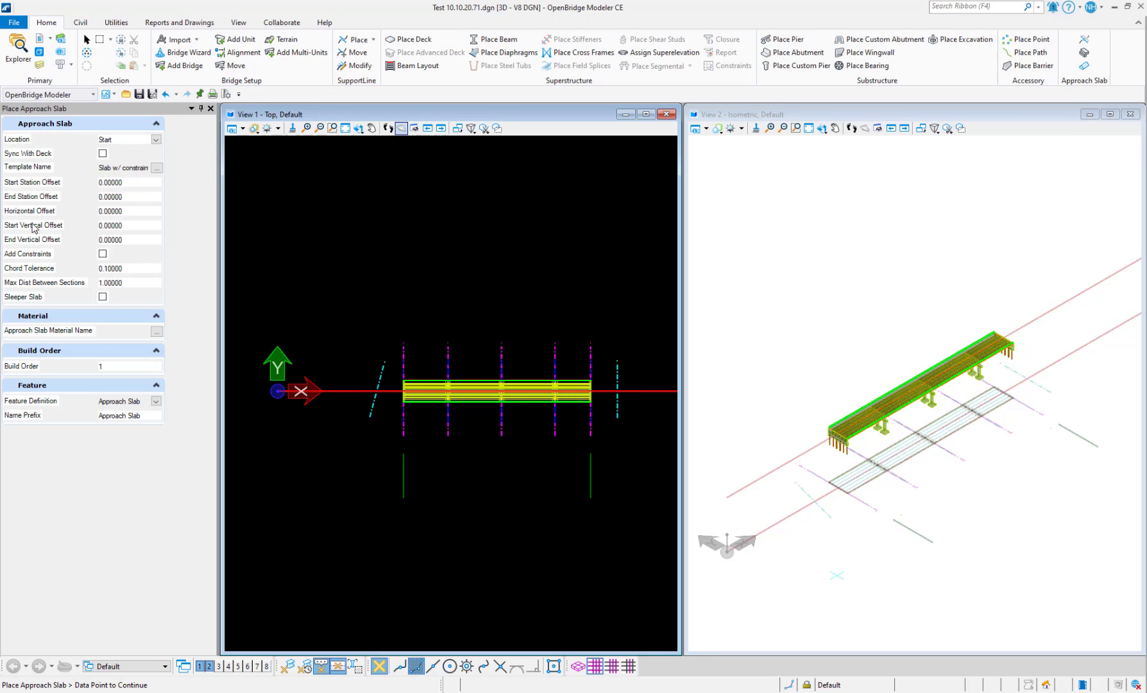
scroll(828, 502, "up", 5)
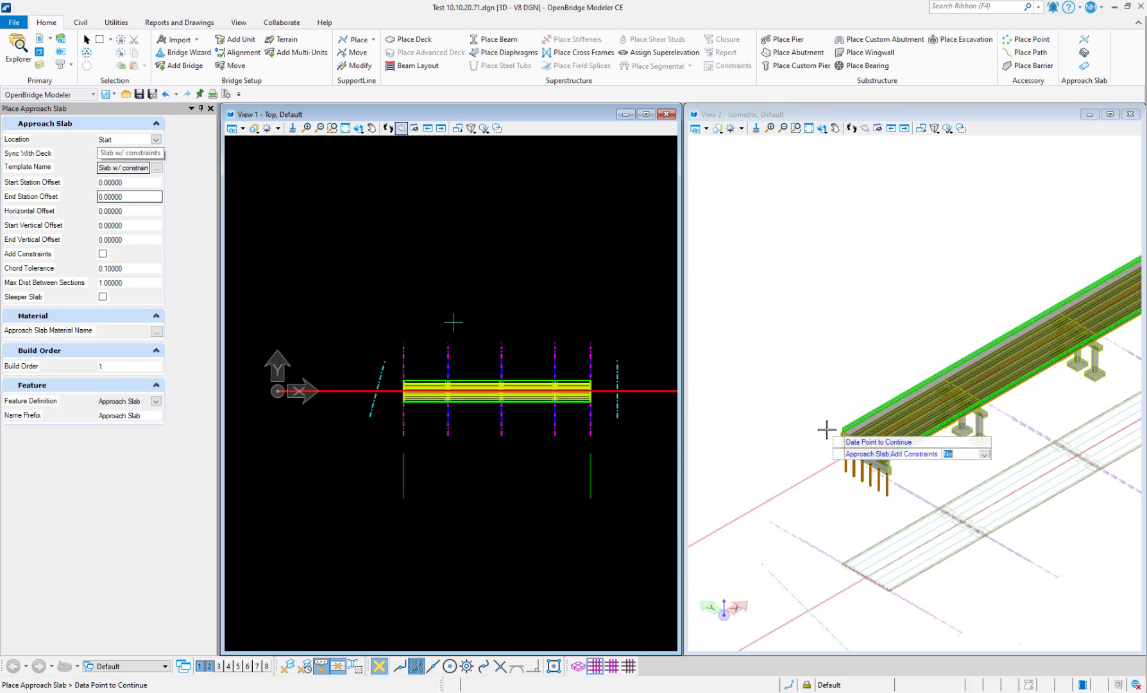
scroll(890, 447, "up", 2)
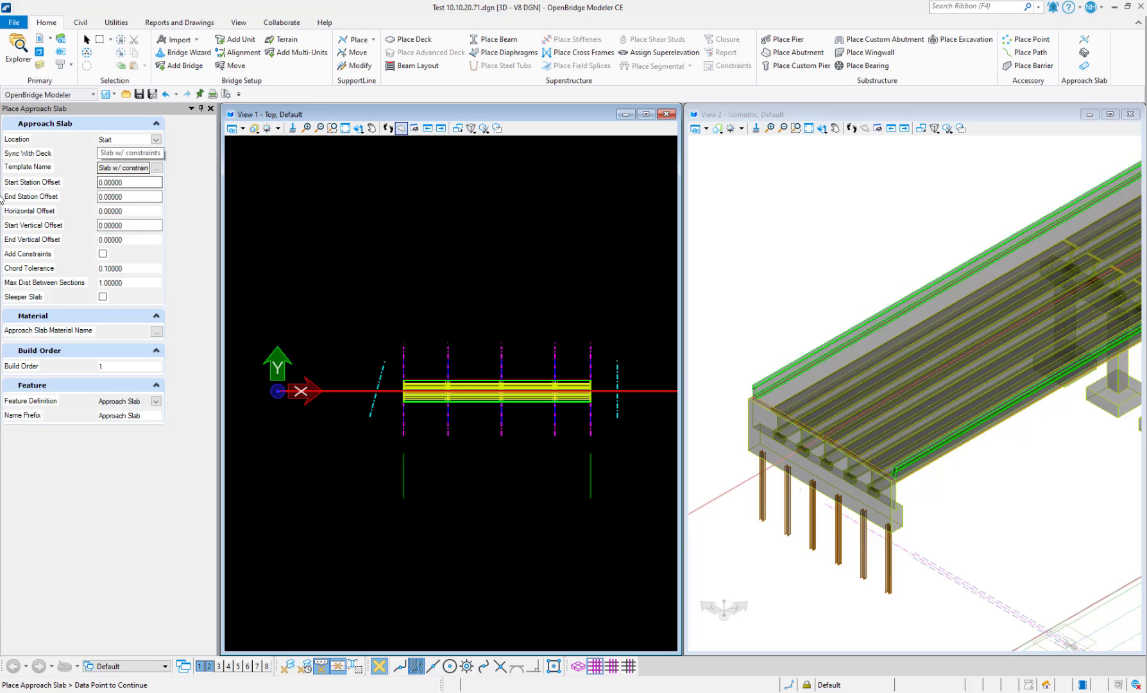
left_click(158, 168)
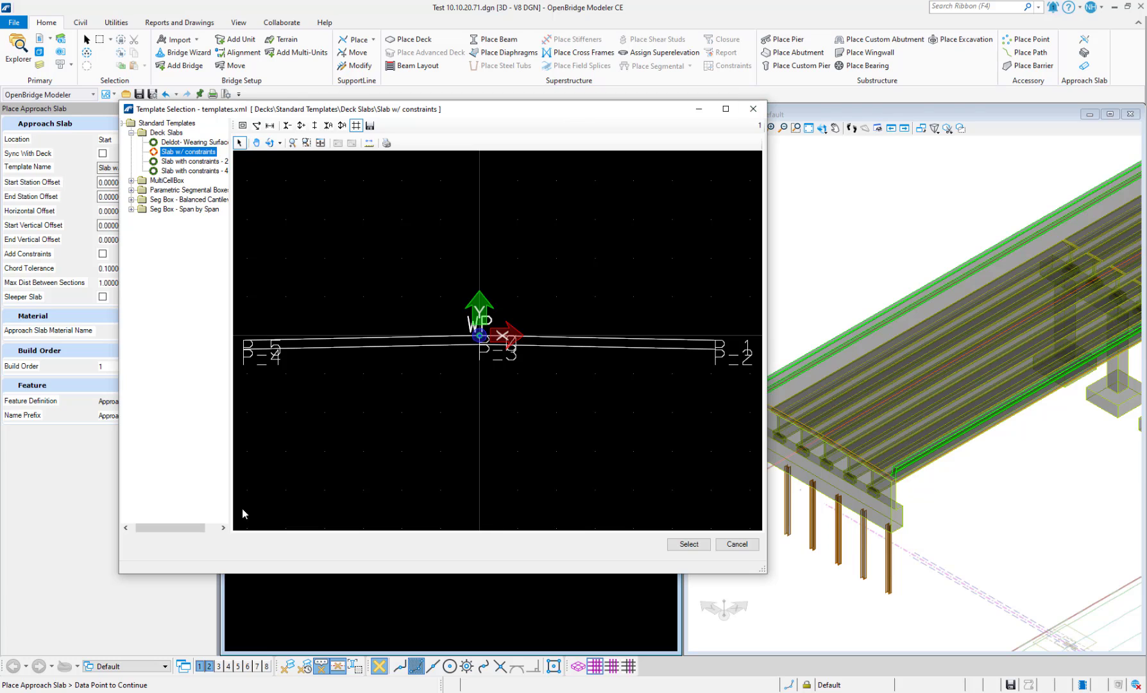
left_click(753, 111)
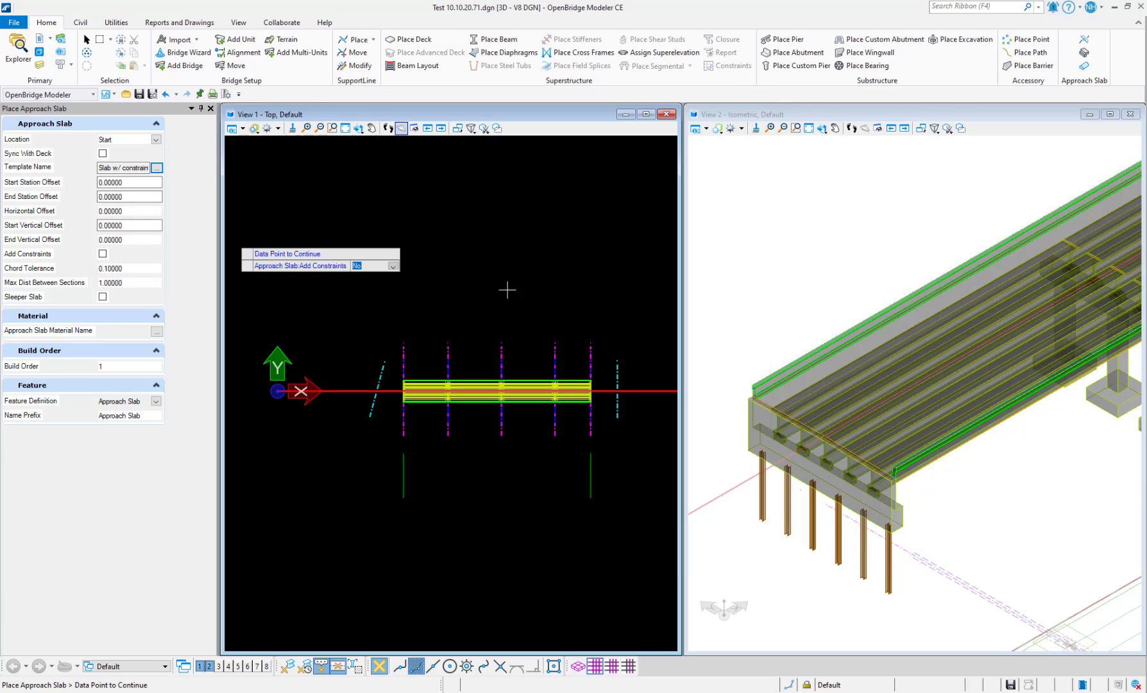
left_click(103, 154)
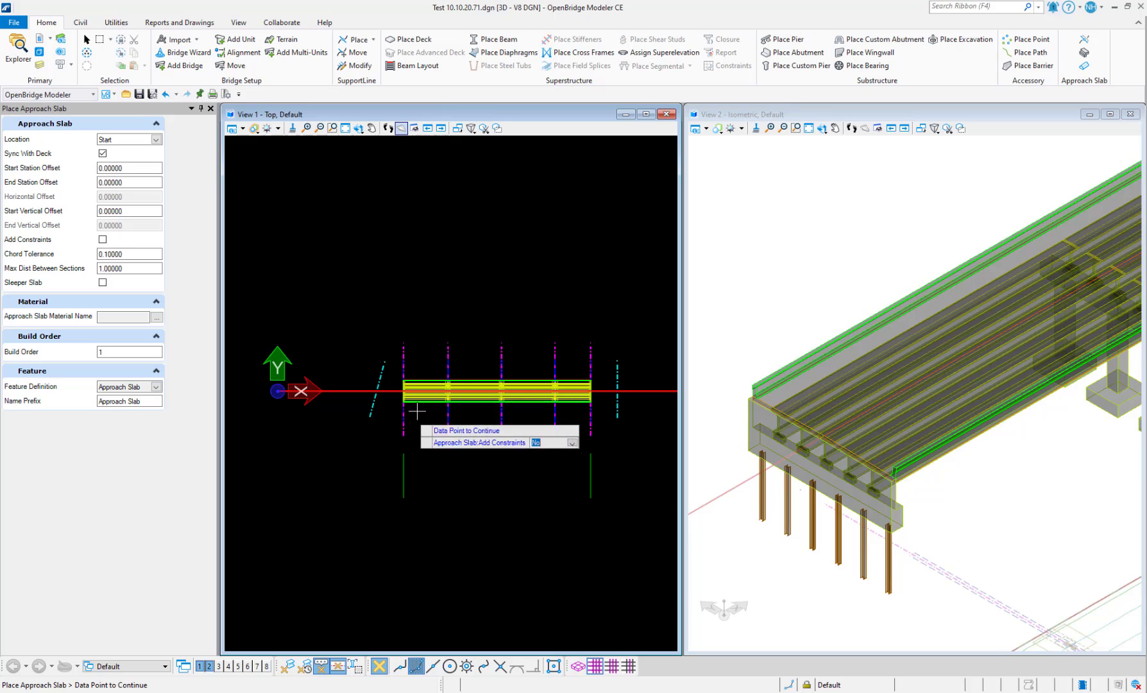
Step: Place the deck-synced approach slab between the skewed reference line and the start of the bridge
scroll(417, 408, "up", 4)
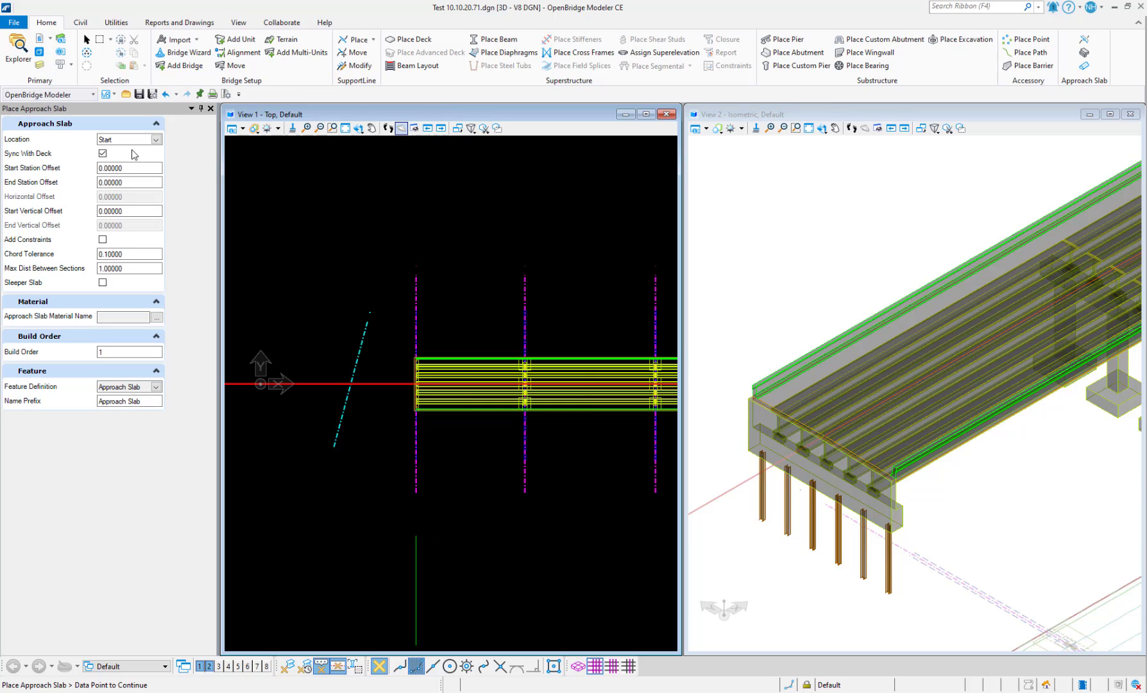
scroll(366, 506, "down", 6)
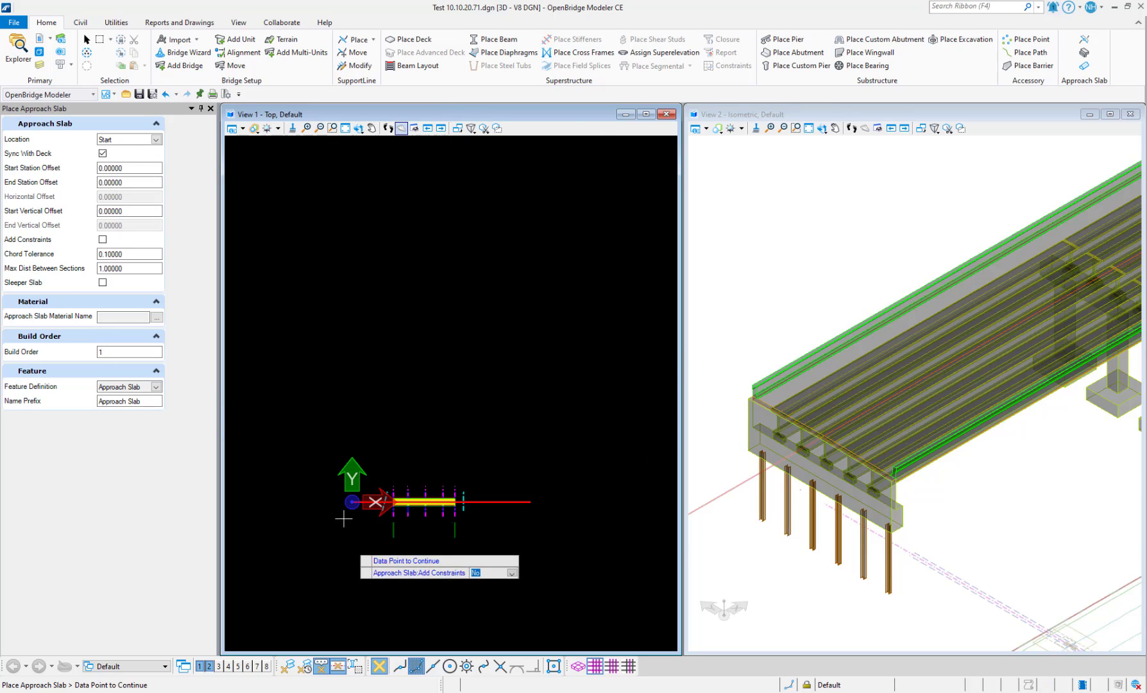
scroll(379, 502, "up", 4)
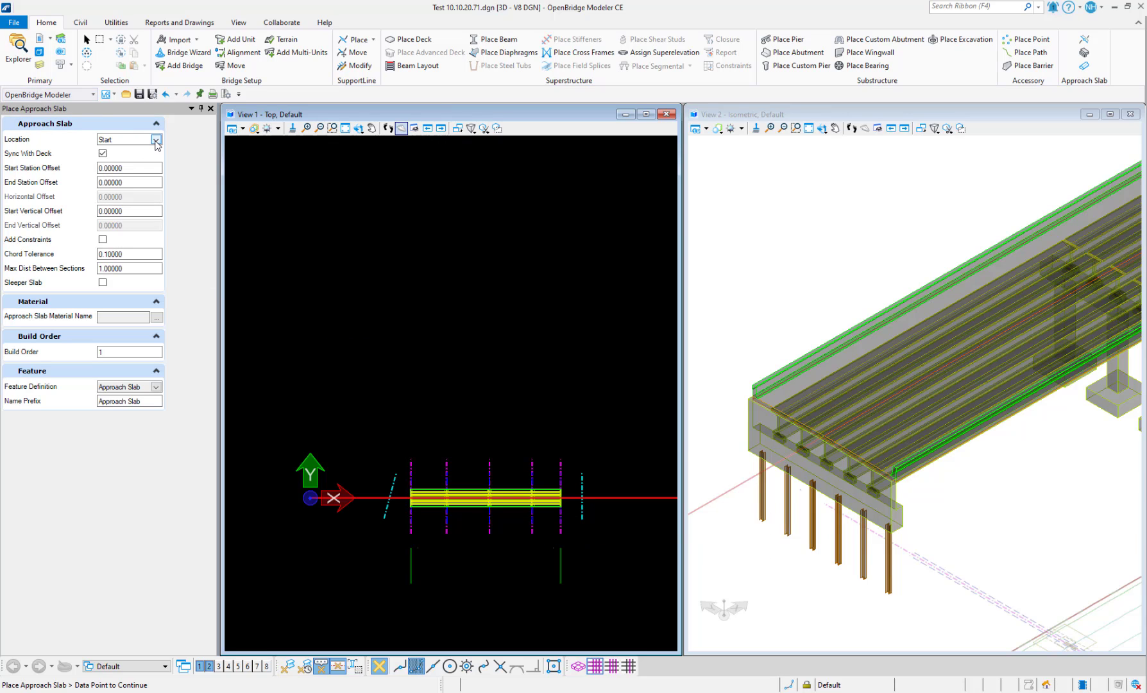
scroll(330, 419, "down", 2)
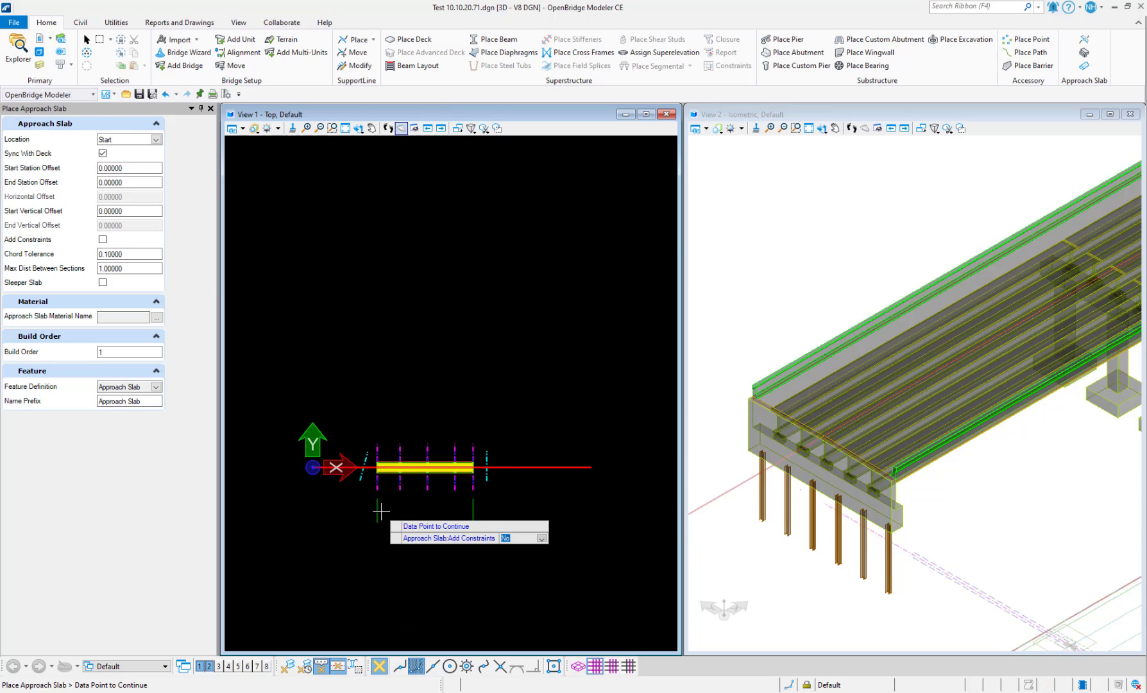
scroll(390, 377, "up", 3)
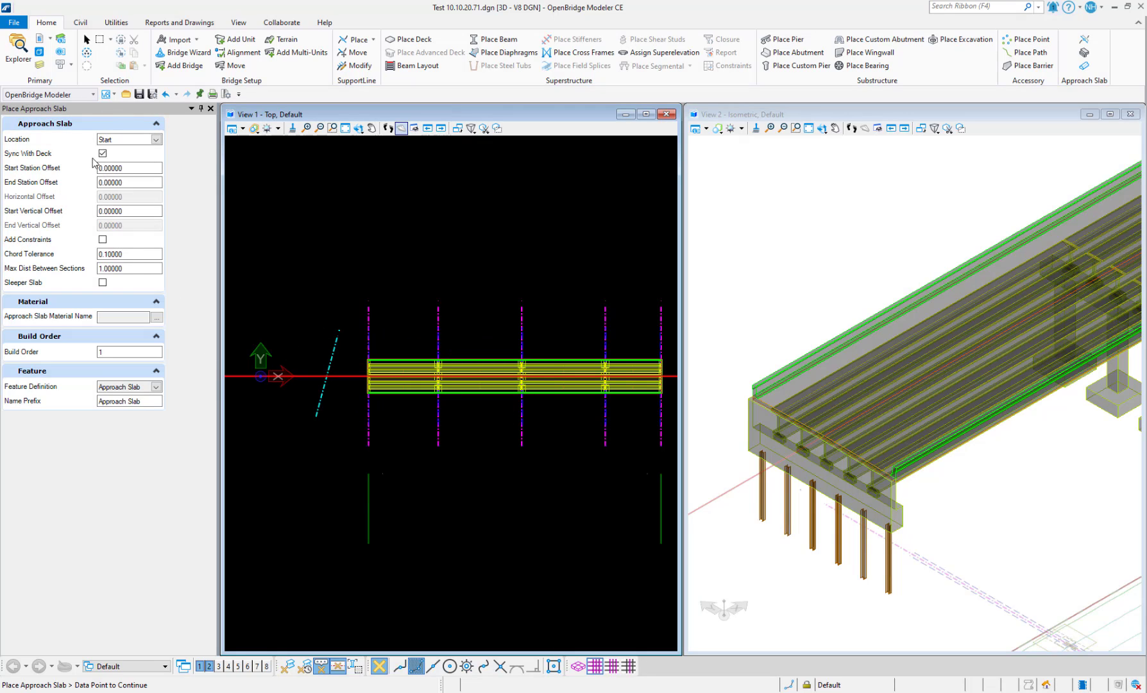
left_click(325, 473)
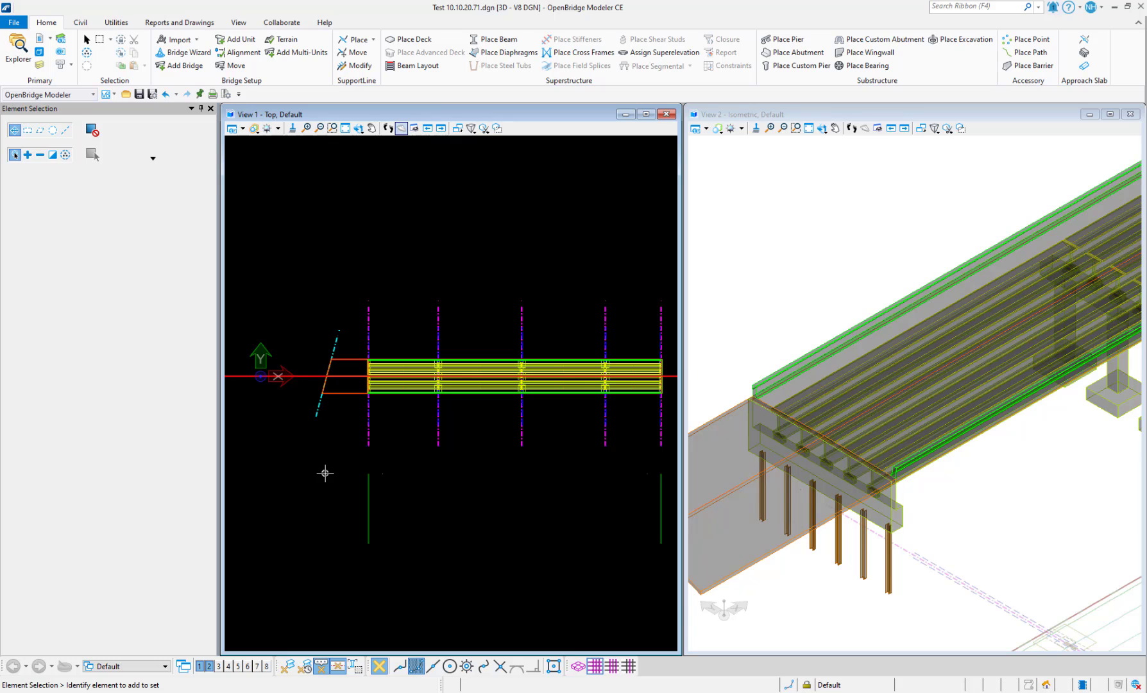
scroll(1020, 450, "down", 3)
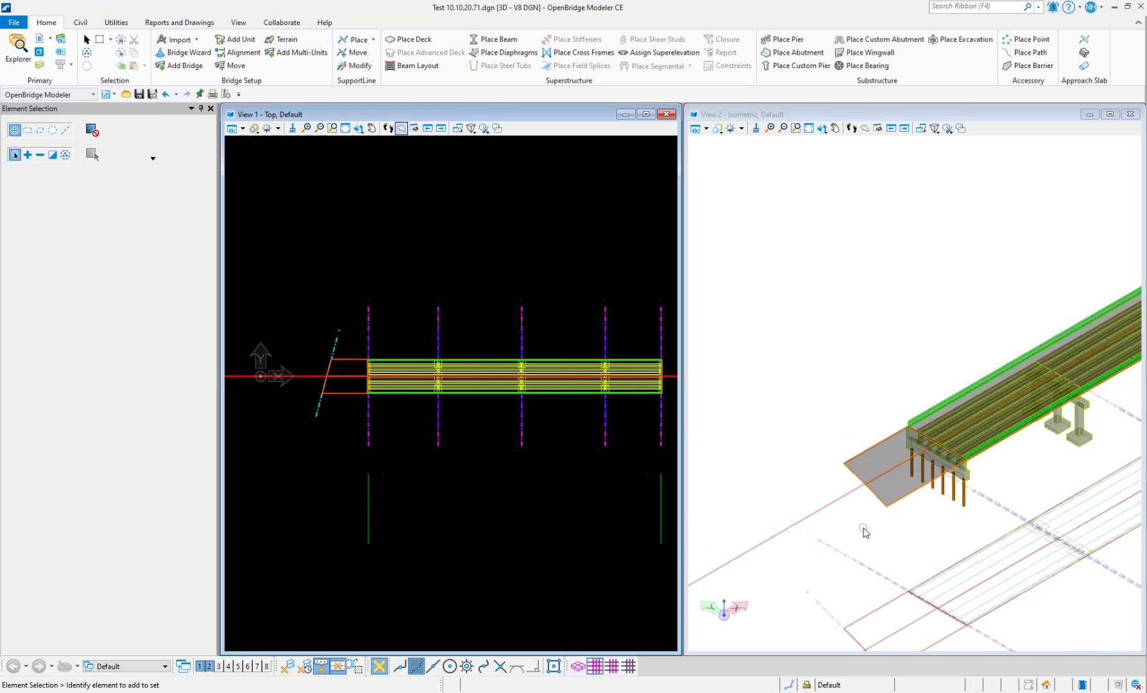
Step: Place a second approach slab at the End location of the bridge with Sync With Deck enabled
scroll(864, 531, "up", 3)
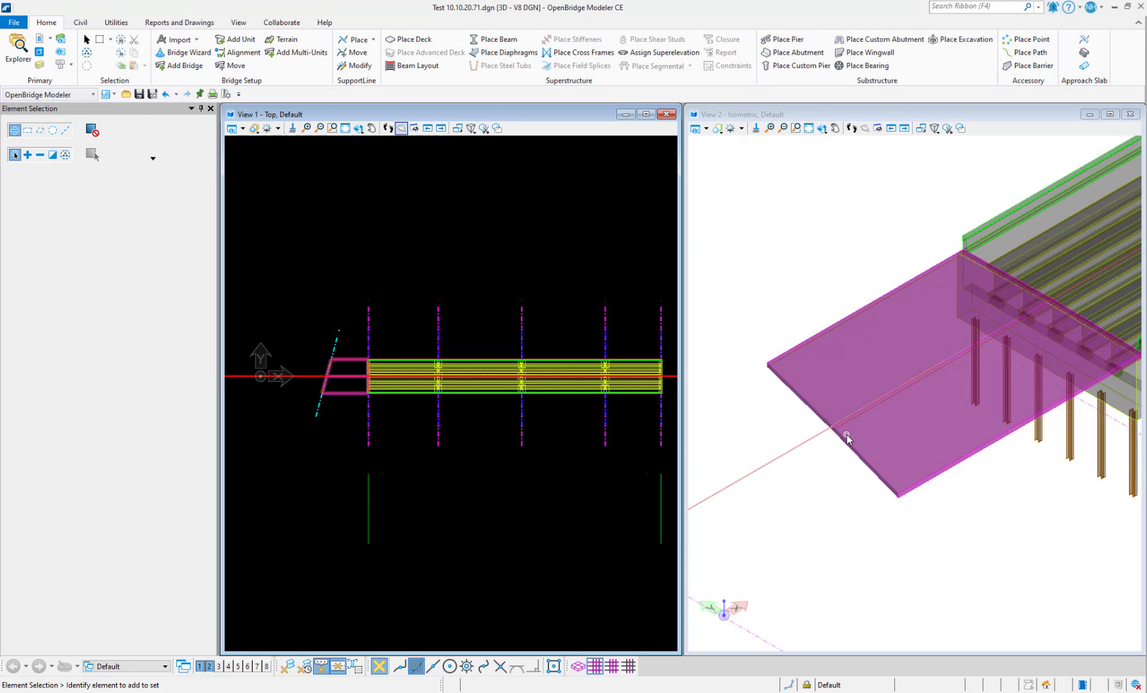
scroll(326, 435, "down", 3)
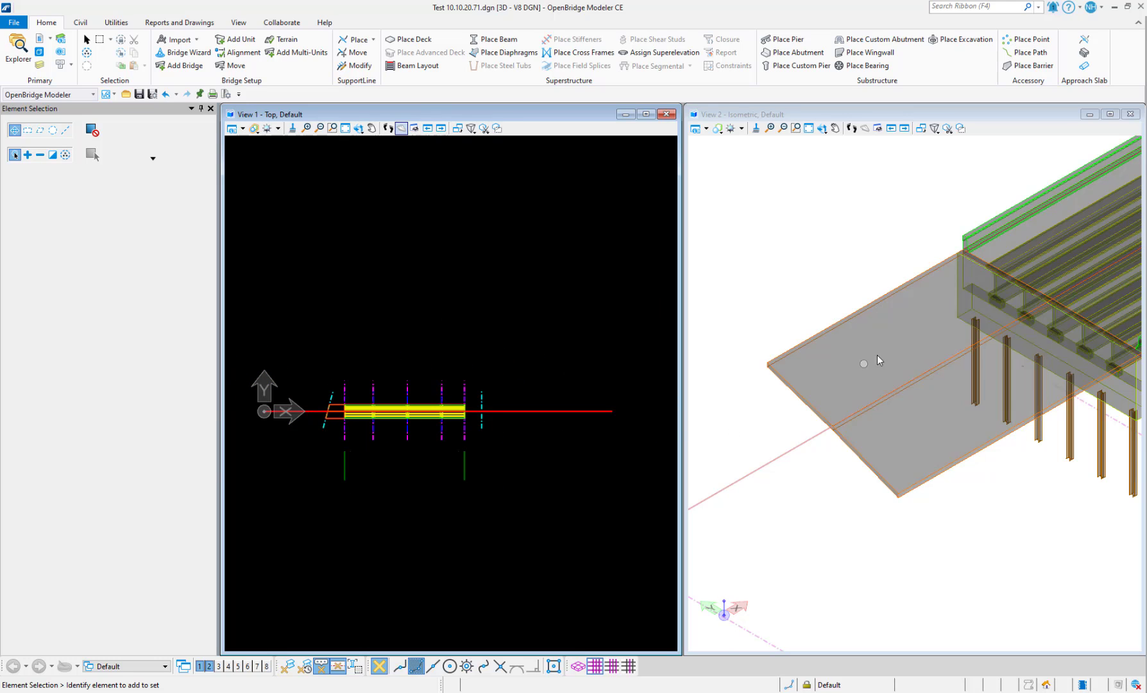
scroll(878, 360, "down", 4)
scroll(966, 309, "up", 2)
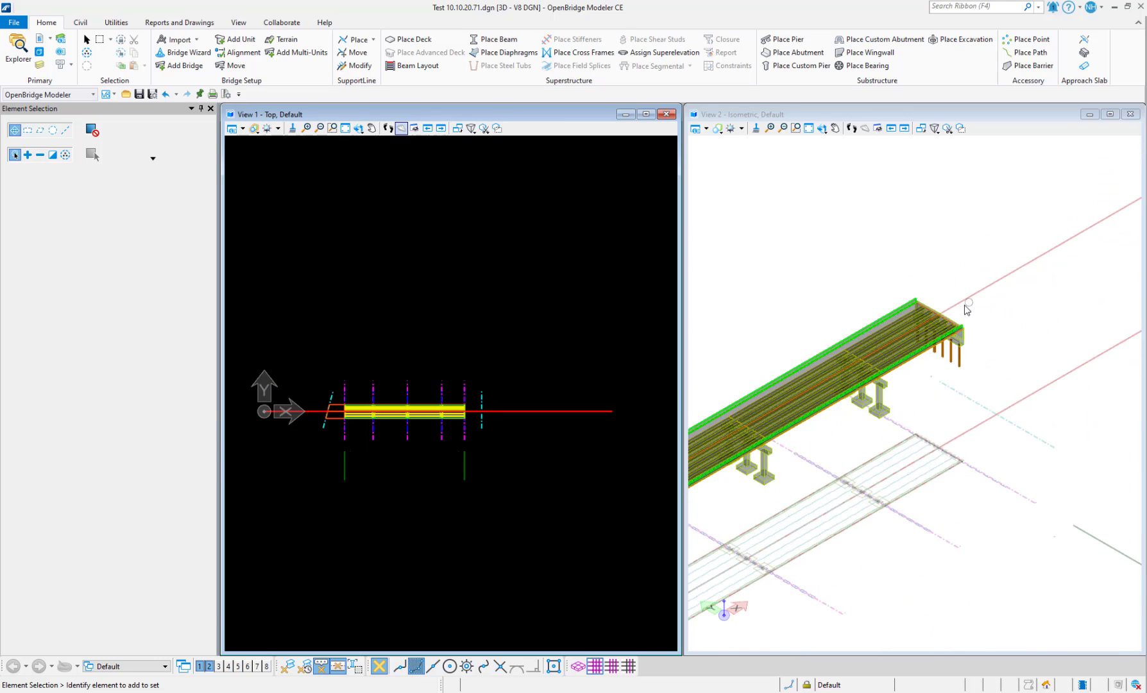
scroll(965, 309, "up", 3)
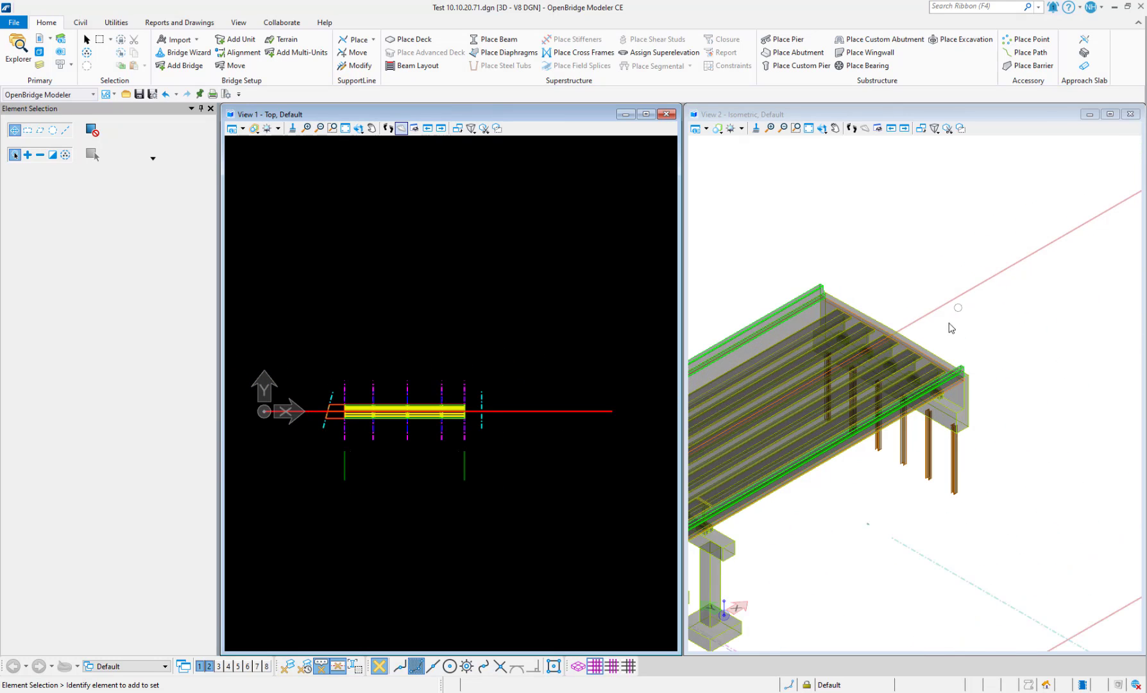
left_click(1084, 54)
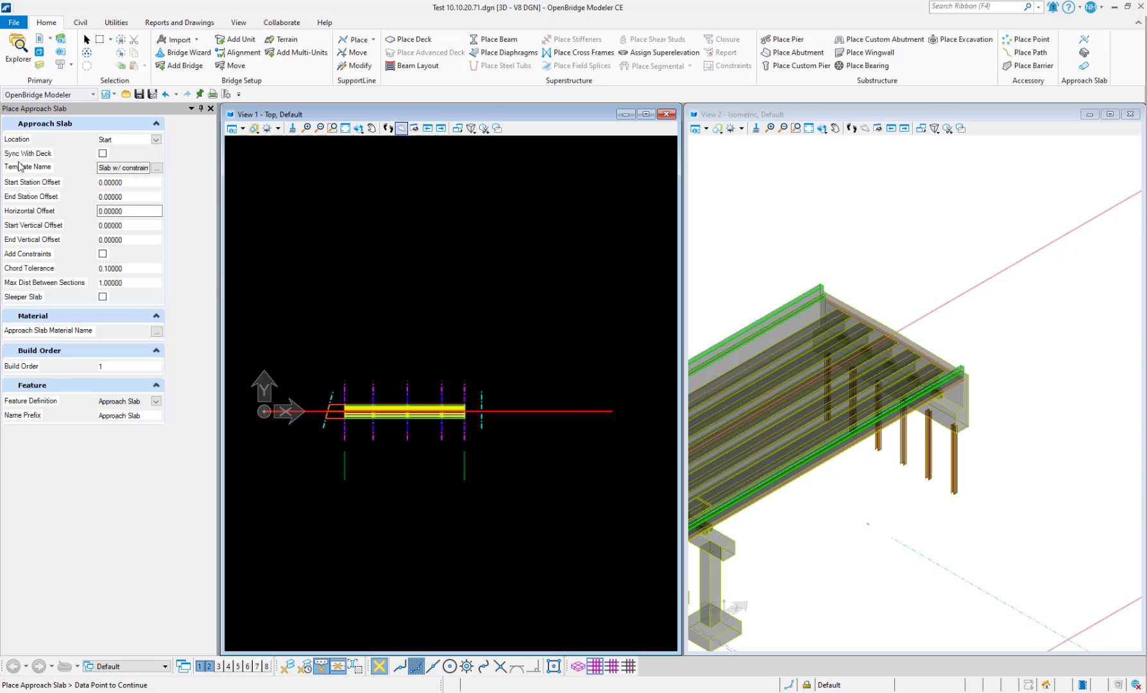
left_click(102, 154)
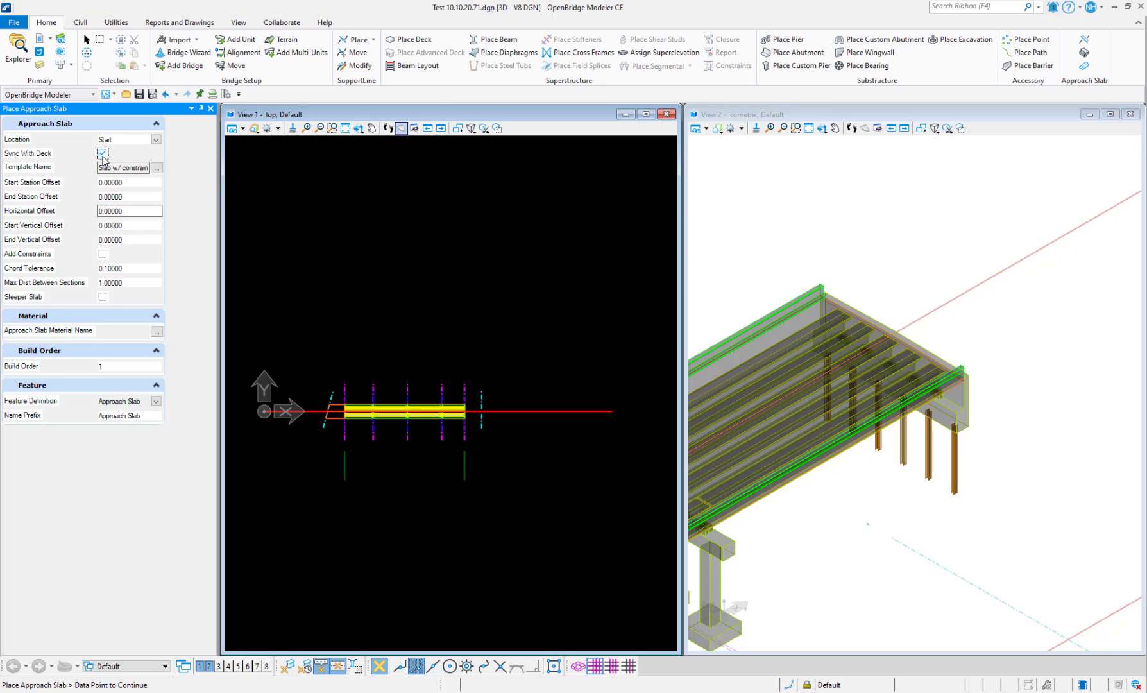
left_click(156, 140)
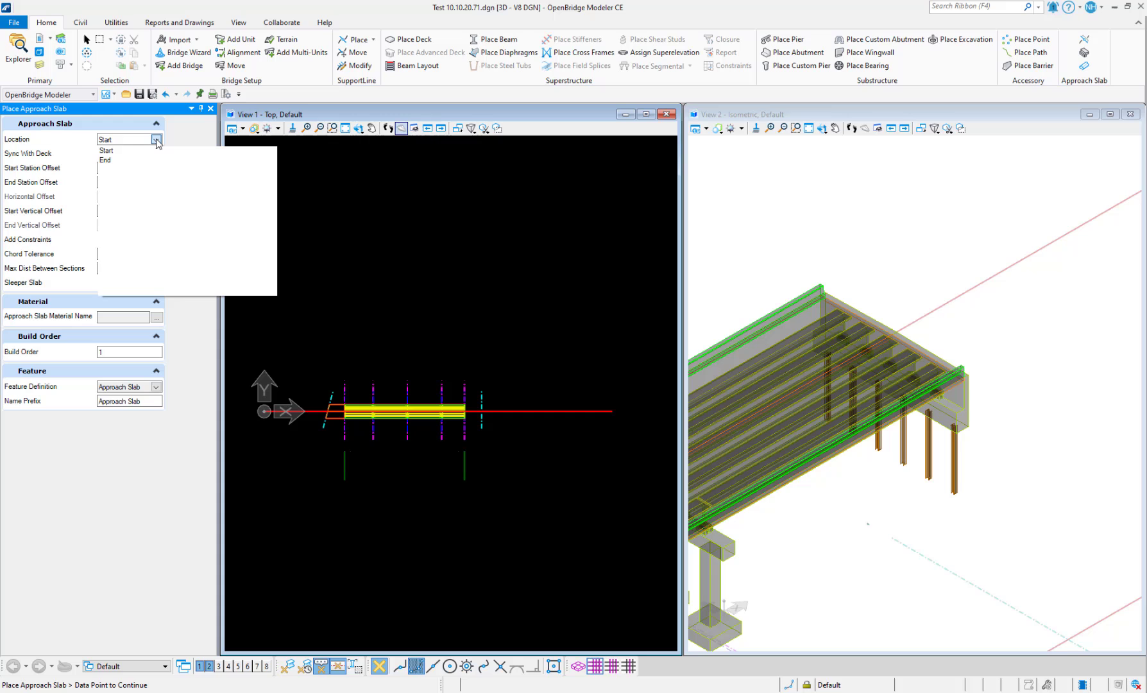
left_click(113, 161)
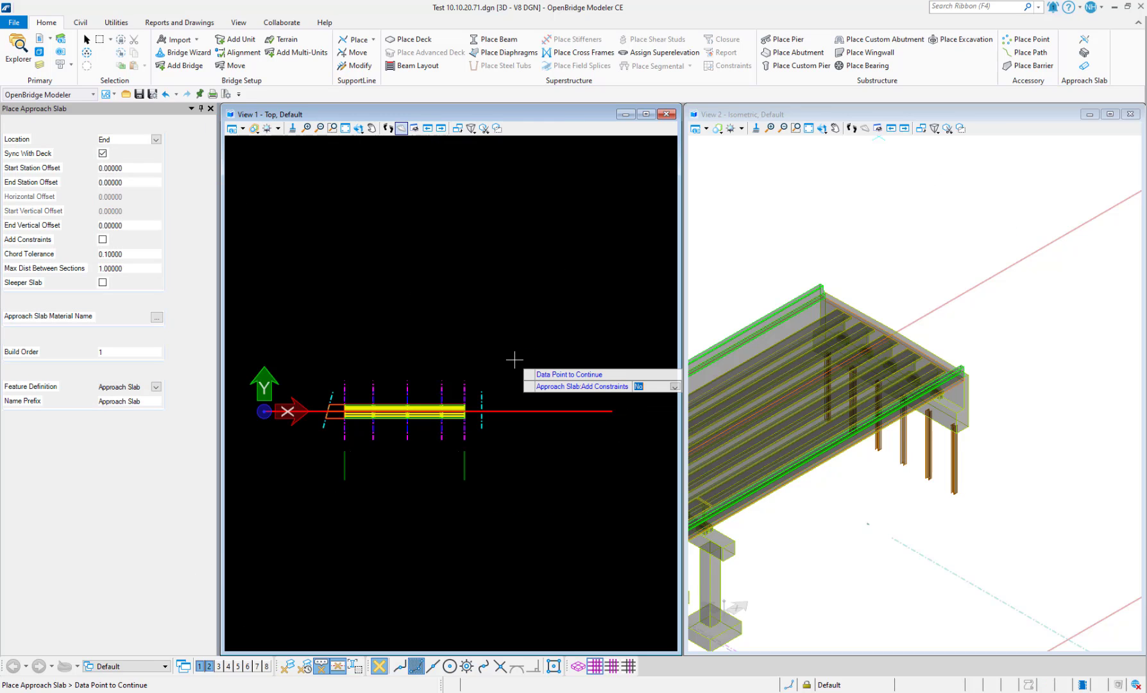
left_click(514, 360)
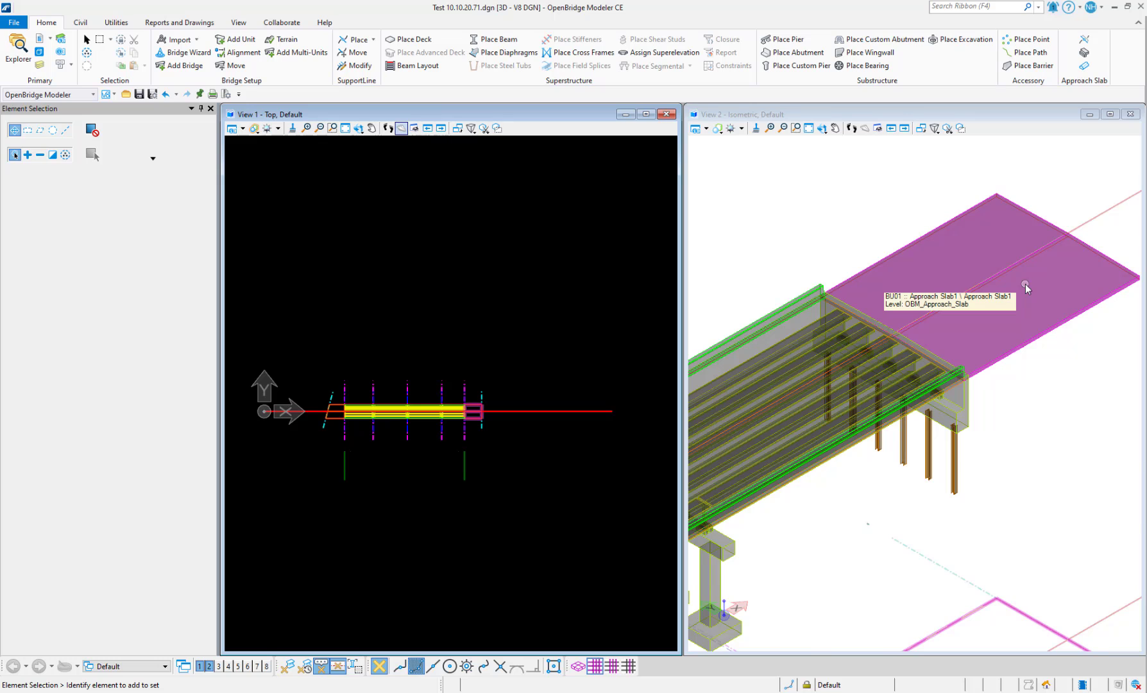
Step: Start the sleeper slab placement and widen its settings pane so that all fields show in full
scroll(1025, 287, "down", 4)
scroll(526, 386, "down", 4)
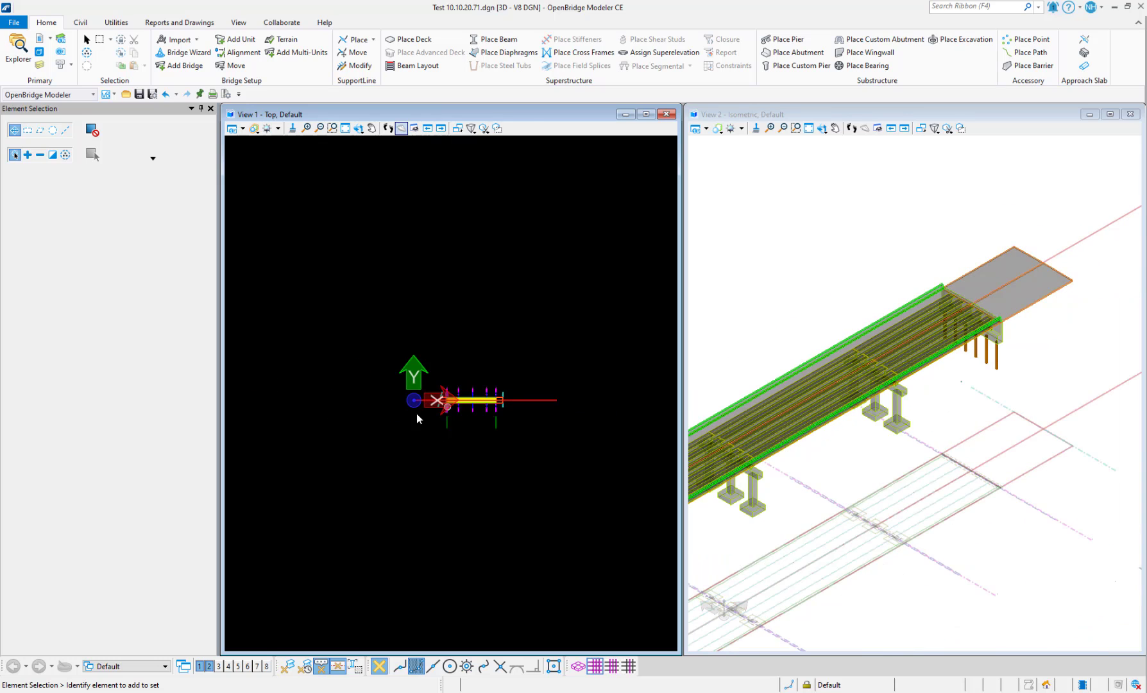
scroll(489, 396, "up", 5)
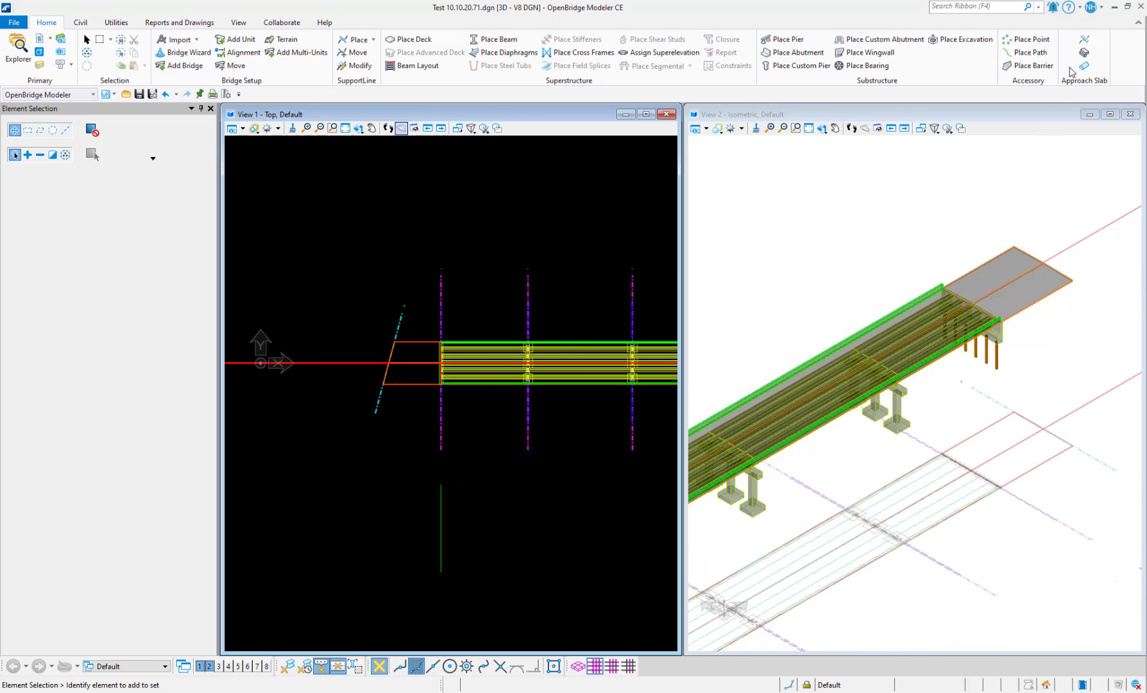
left_click(1091, 70)
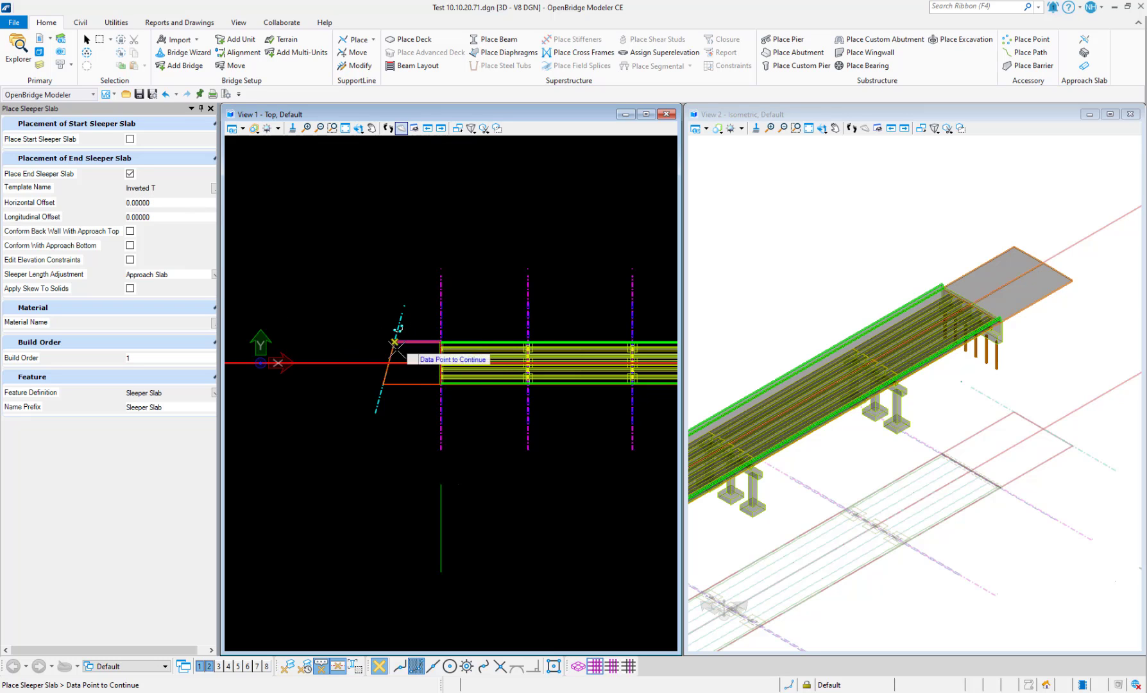
scroll(401, 330, "up", 2)
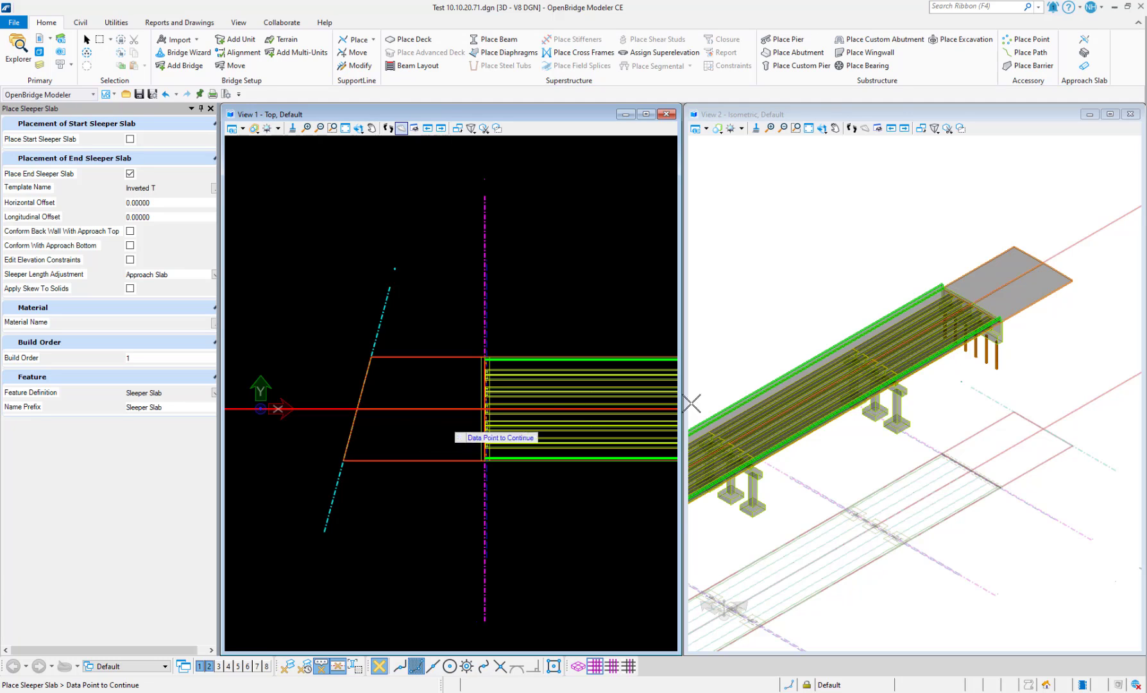
scroll(991, 332, "down", 4)
scroll(747, 455, "up", 5)
scroll(770, 419, "up", 3)
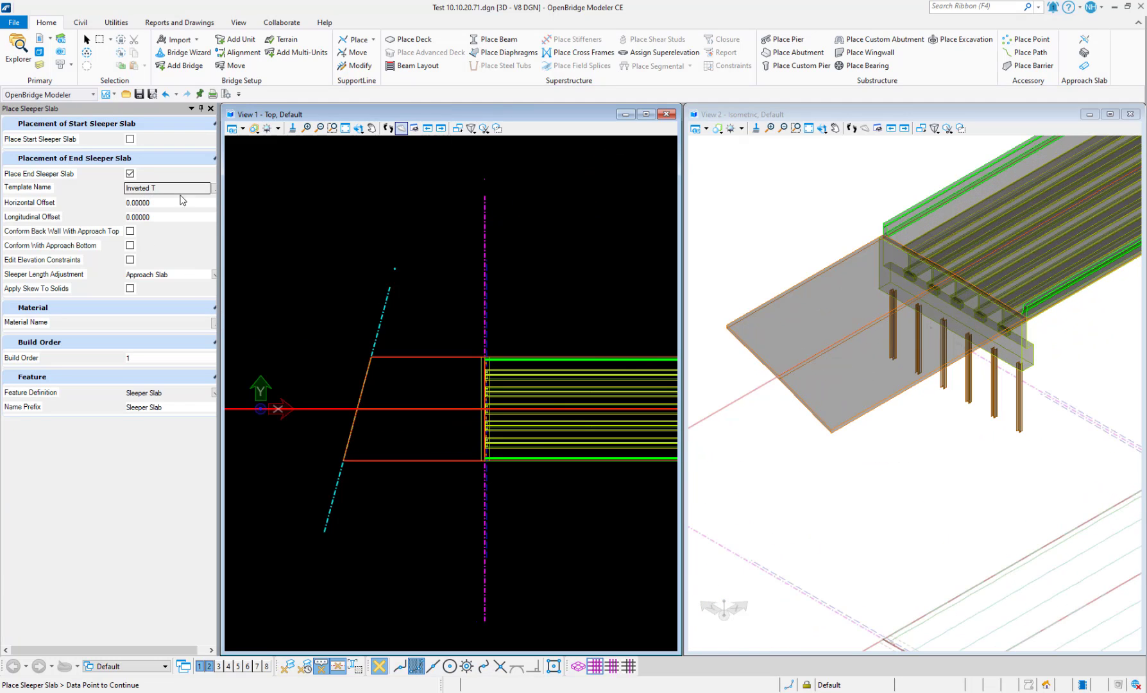
left_click_drag(221, 225, 285, 232)
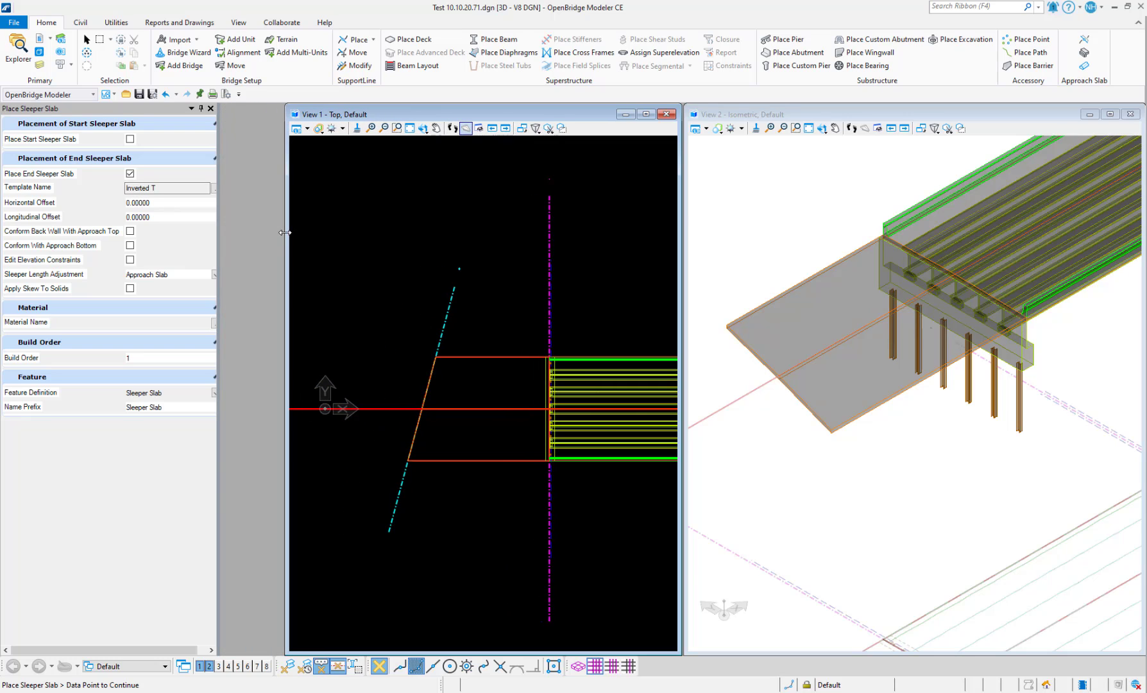
left_click_drag(219, 257, 263, 287)
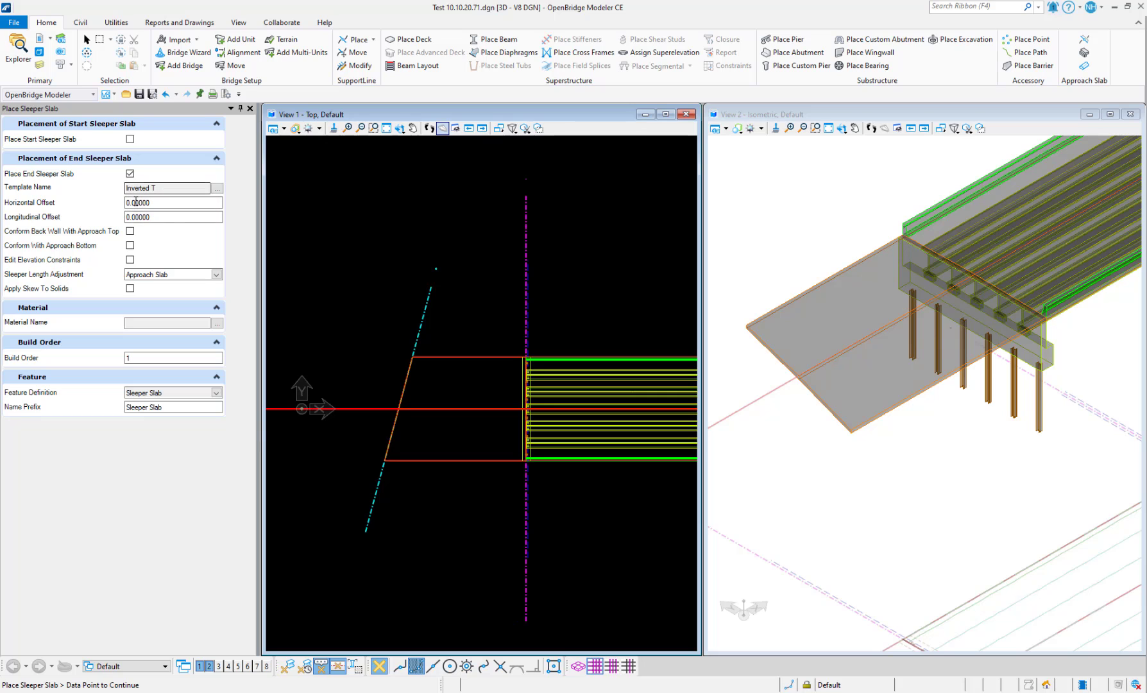
Step: Enable placement of the start sleeper slab in addition to the end sleeper slab
scroll(848, 377, "down", 5)
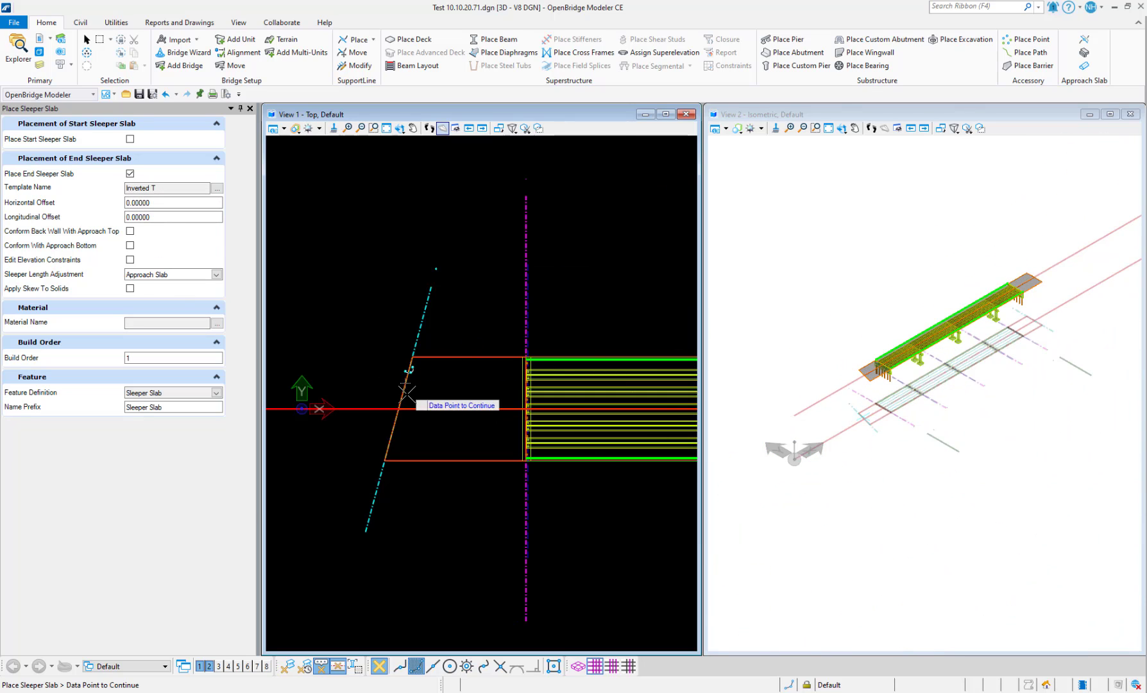
scroll(880, 371, "up", 5)
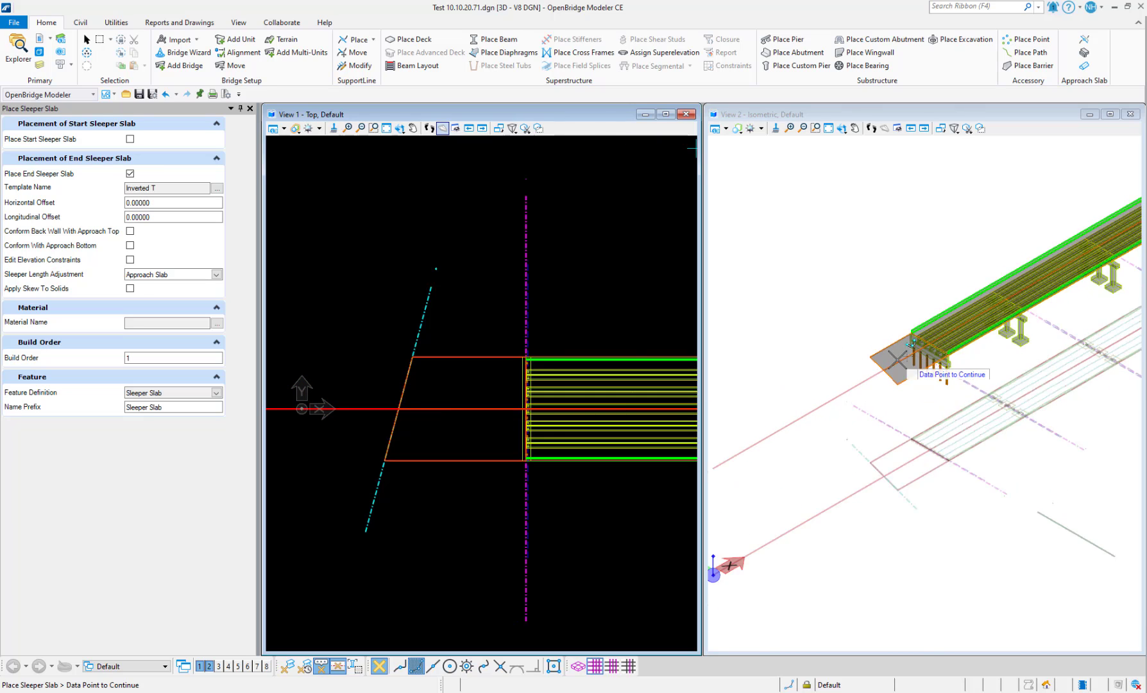
left_click(130, 139)
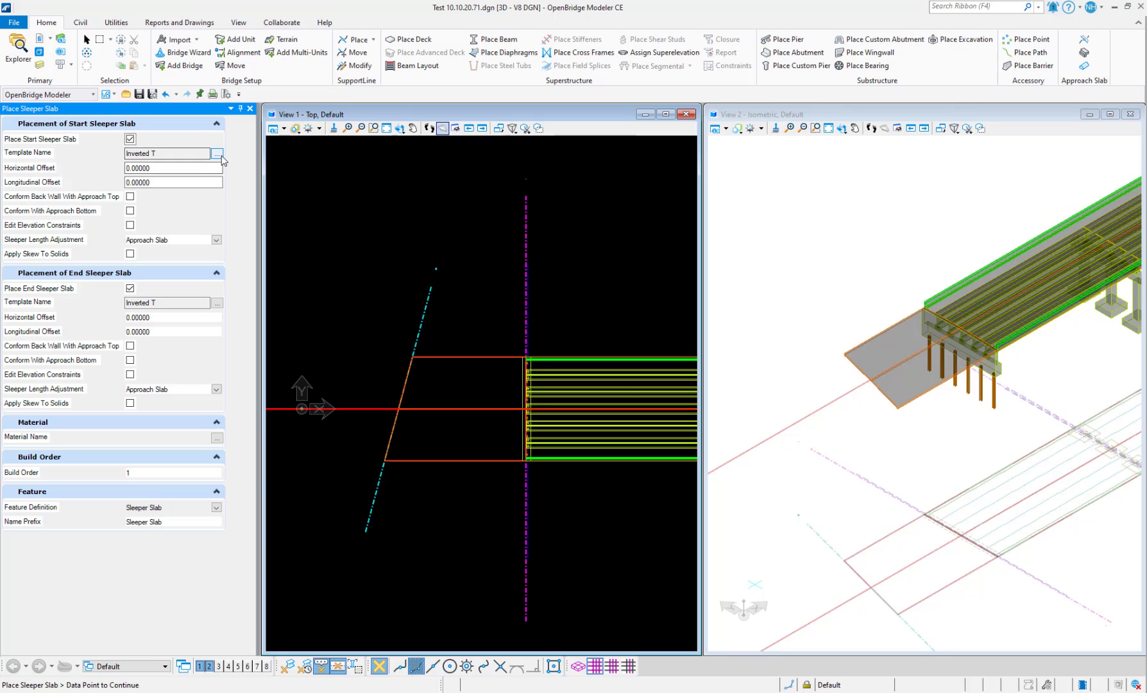
Step: Browse the Default templates for the start sleeper slab and examine the Inverted T and L Sleeper Slab previews
left_click(217, 154)
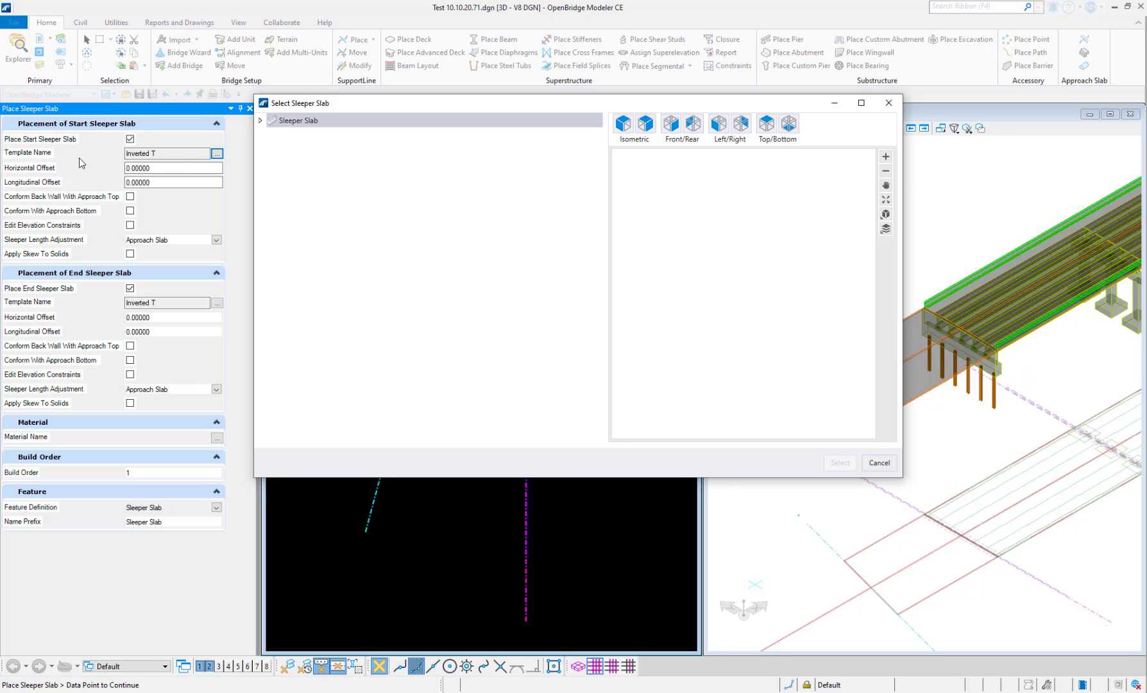
left_click(262, 121)
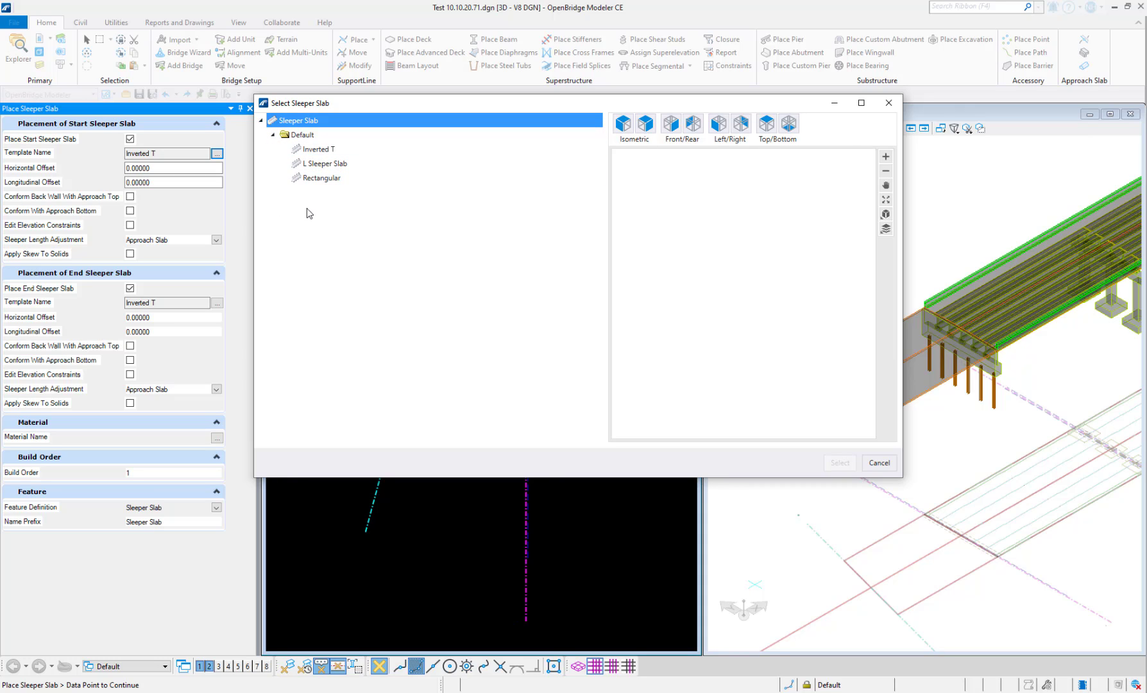
left_click(323, 150)
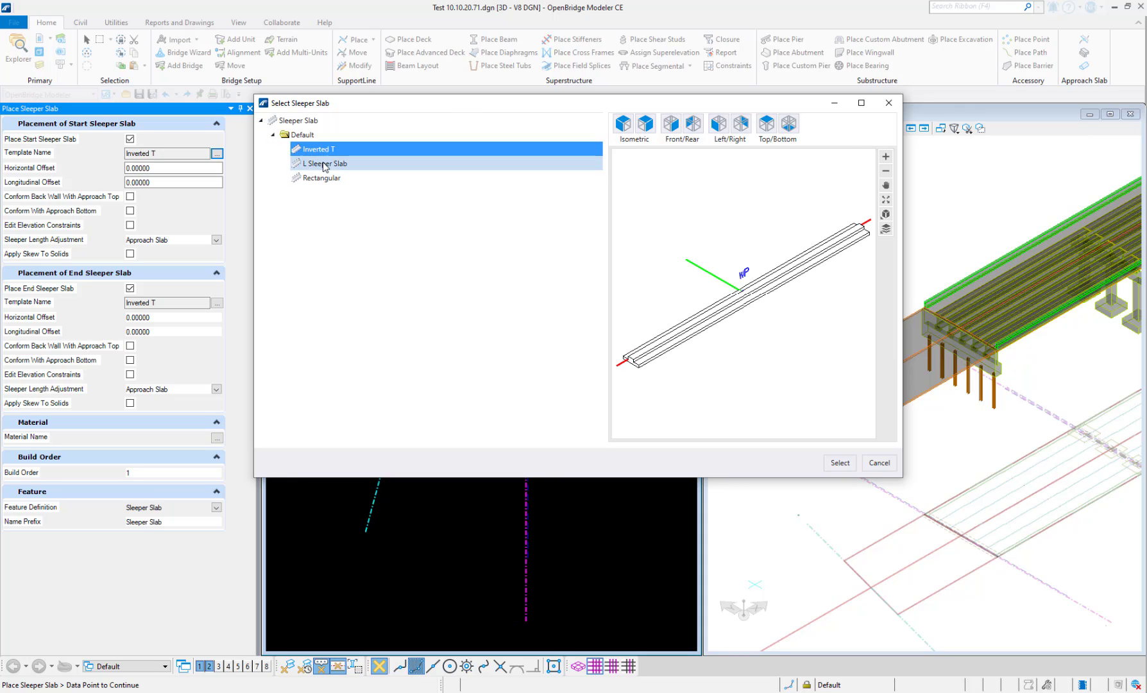
left_click(325, 163)
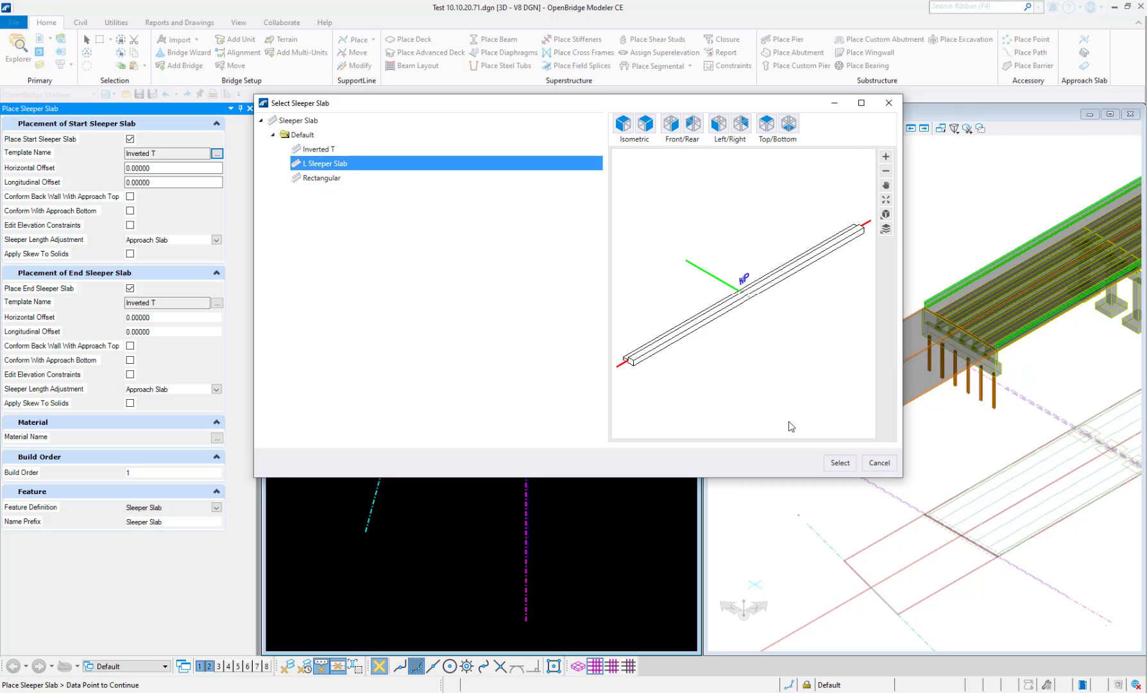
scroll(728, 347, "down", 5)
scroll(713, 309, "up", 4)
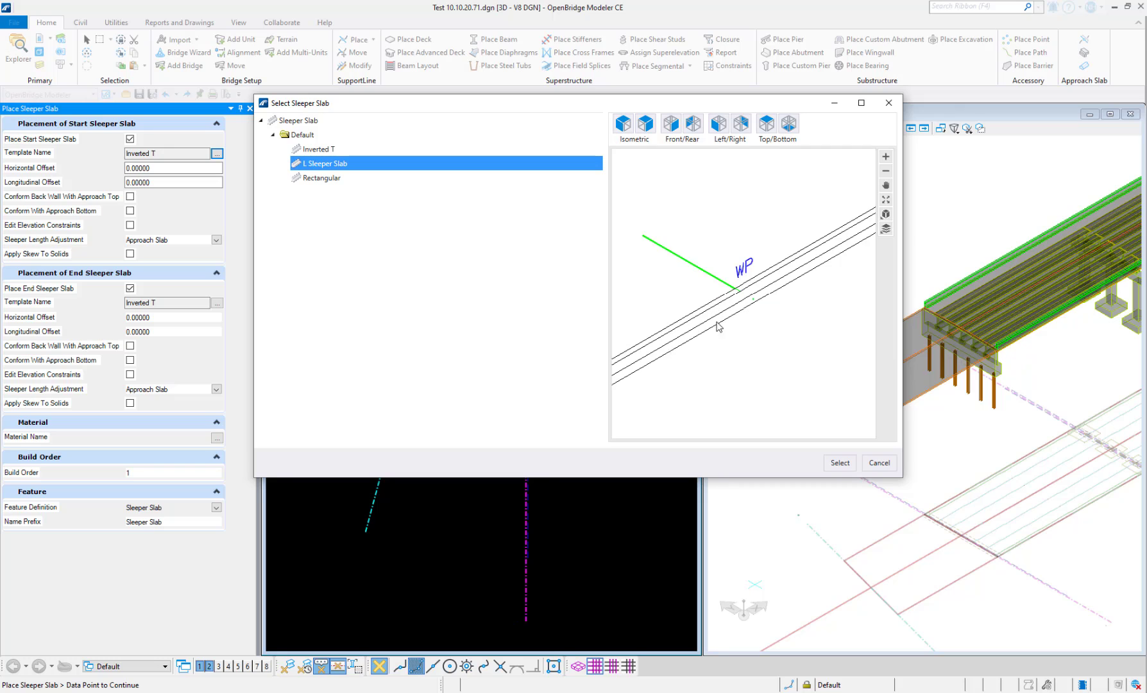
scroll(725, 317, "down", 4)
scroll(715, 306, "up", 3)
scroll(693, 339, "up", 3)
scroll(832, 304, "down", 3)
scroll(678, 331, "up", 2)
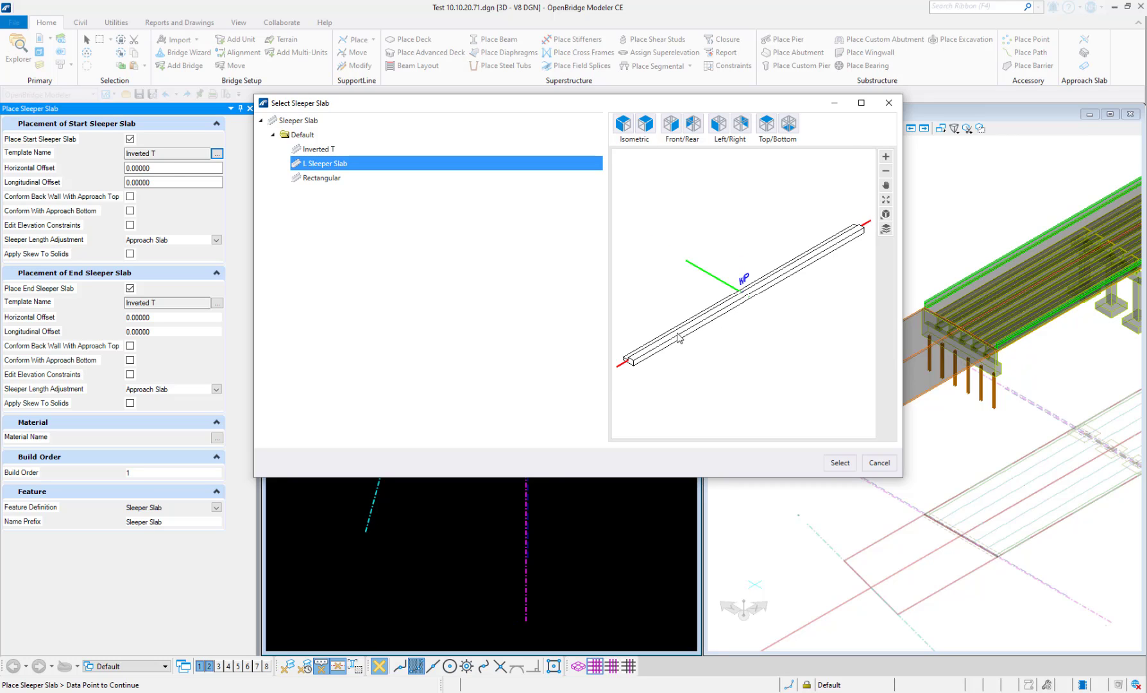
Step: Examine the end profile of the Inverted T sleeper slab template up close in the preview
left_click(327, 152)
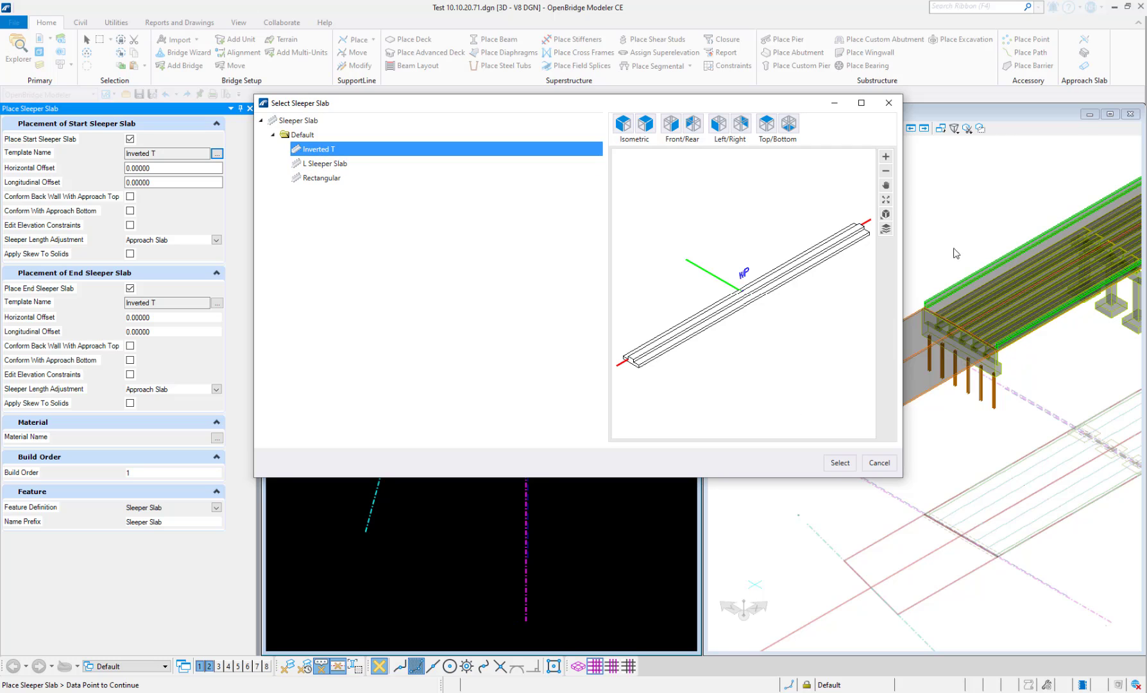
left_click(886, 184)
left_click_drag(691, 374, 815, 327)
right_click(812, 324)
left_click(778, 331)
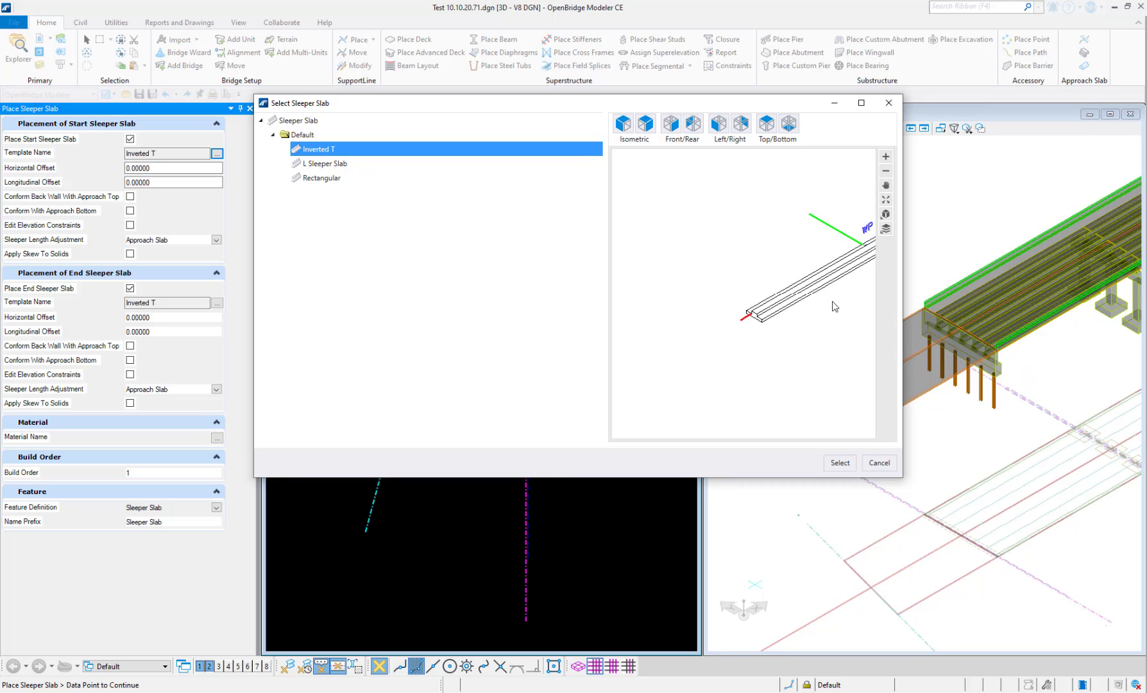
left_click(885, 156)
left_click(753, 341)
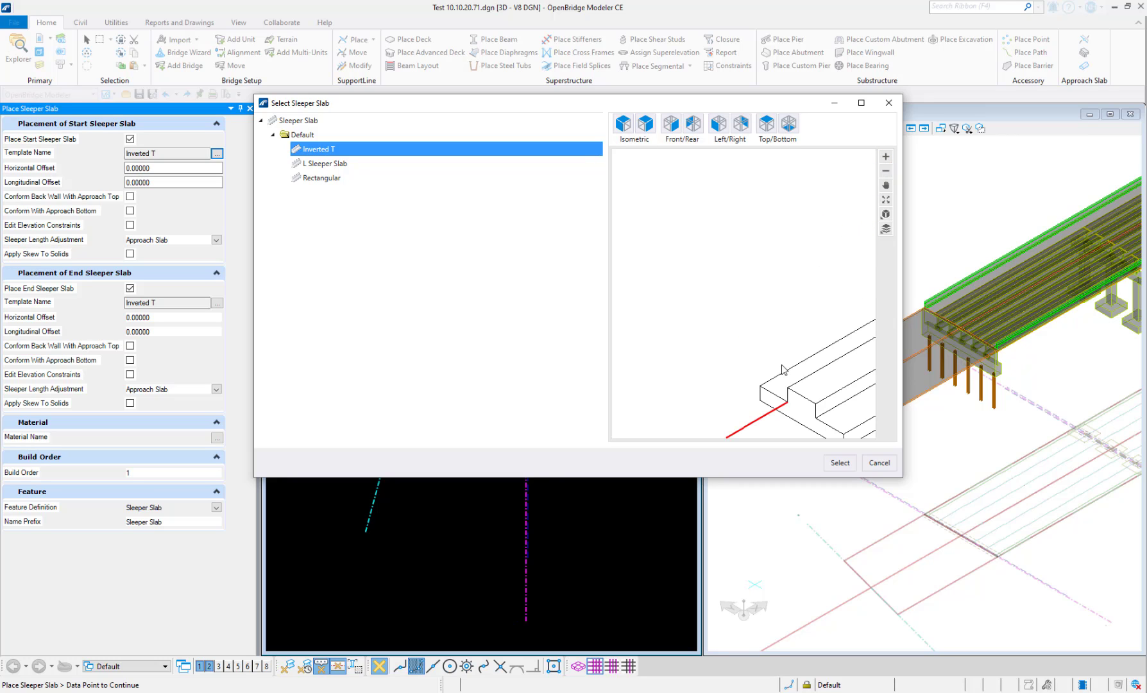
left_click(886, 184)
left_click_drag(791, 317, 735, 248)
right_click(748, 252)
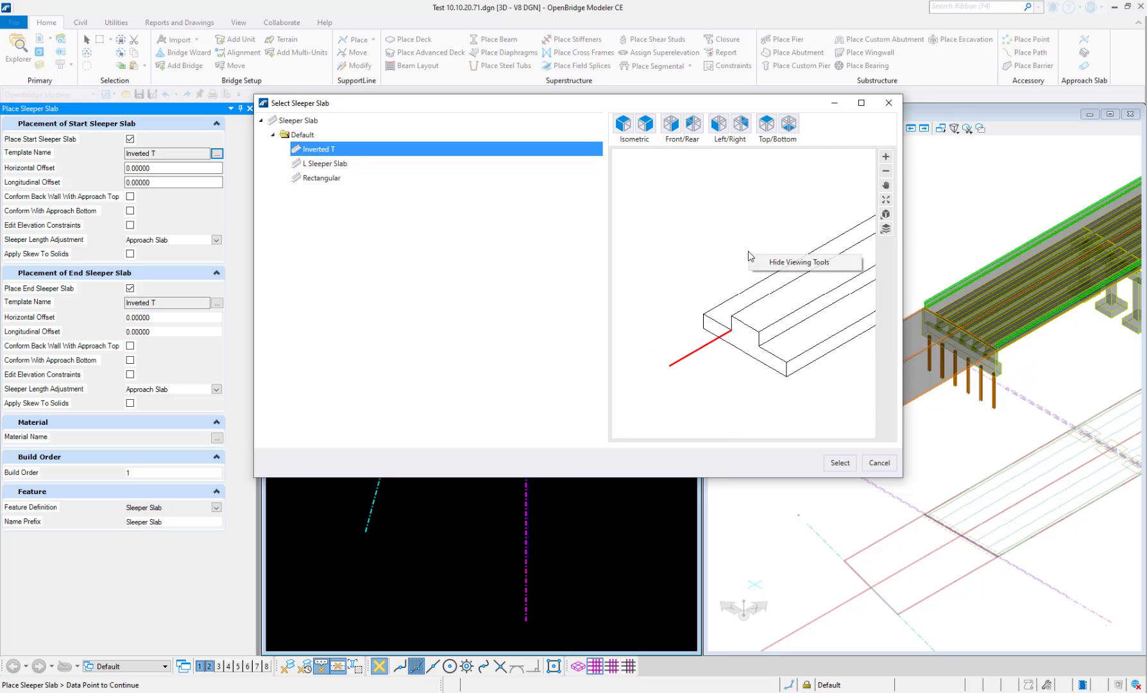
left_click(706, 194)
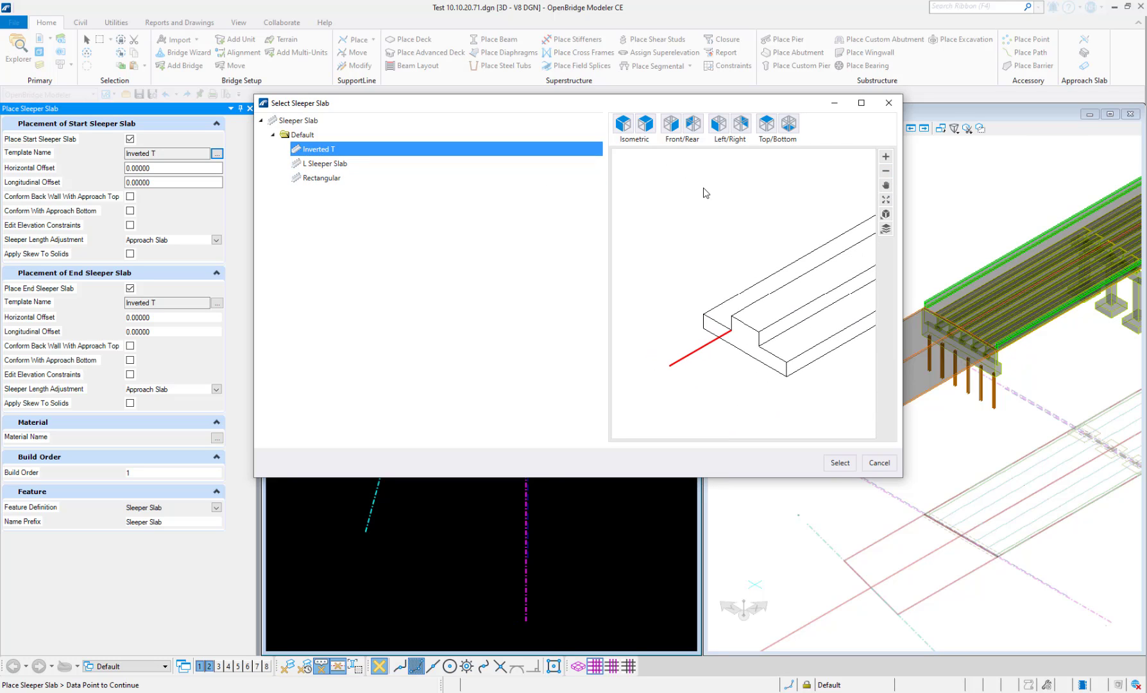
Step: Preview the L Sleeper Slab and Rectangular templates, and assign Inverted T to the start sleeper slab
left_click(373, 164)
left_click(360, 180)
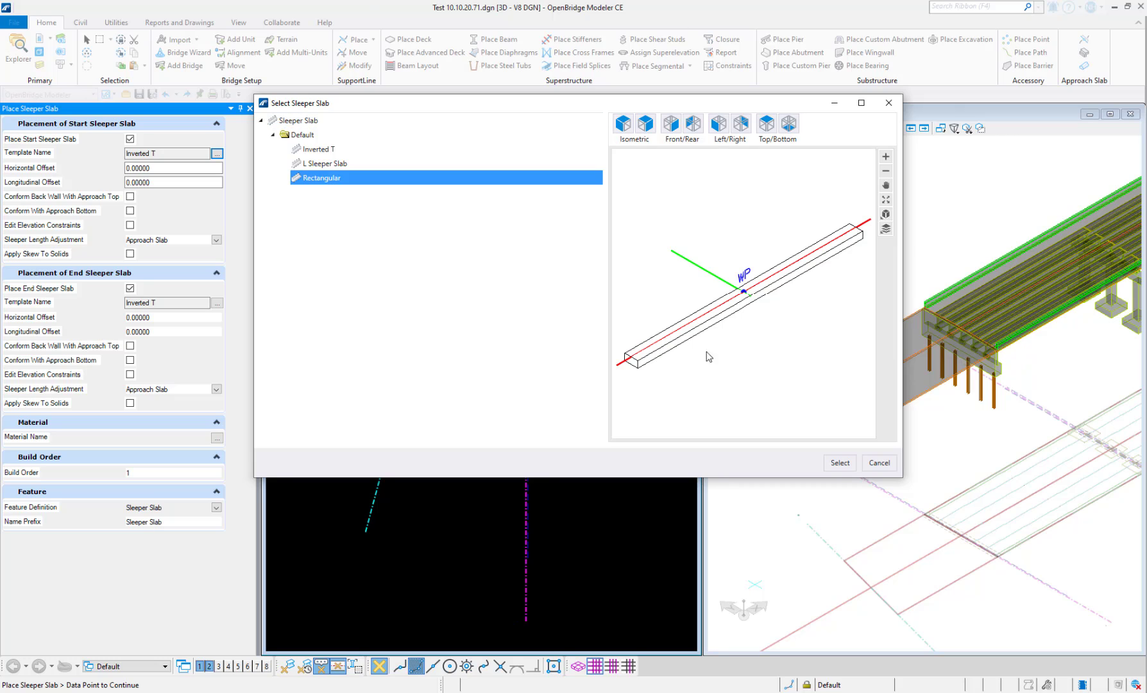
left_click(334, 149)
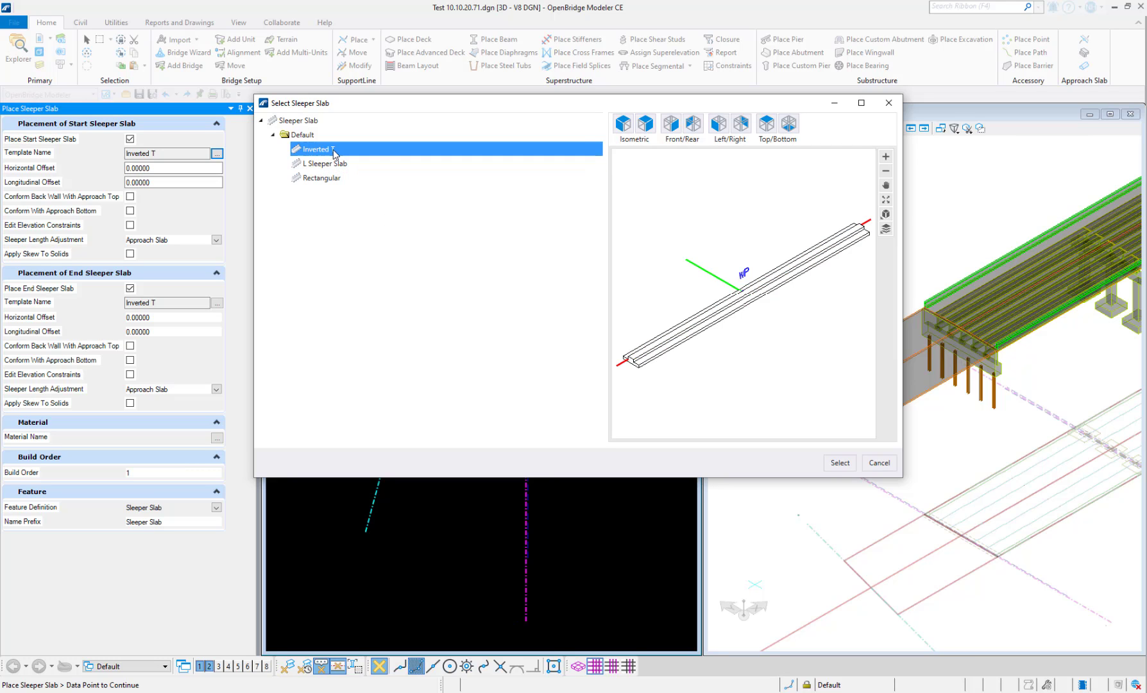
left_click(843, 462)
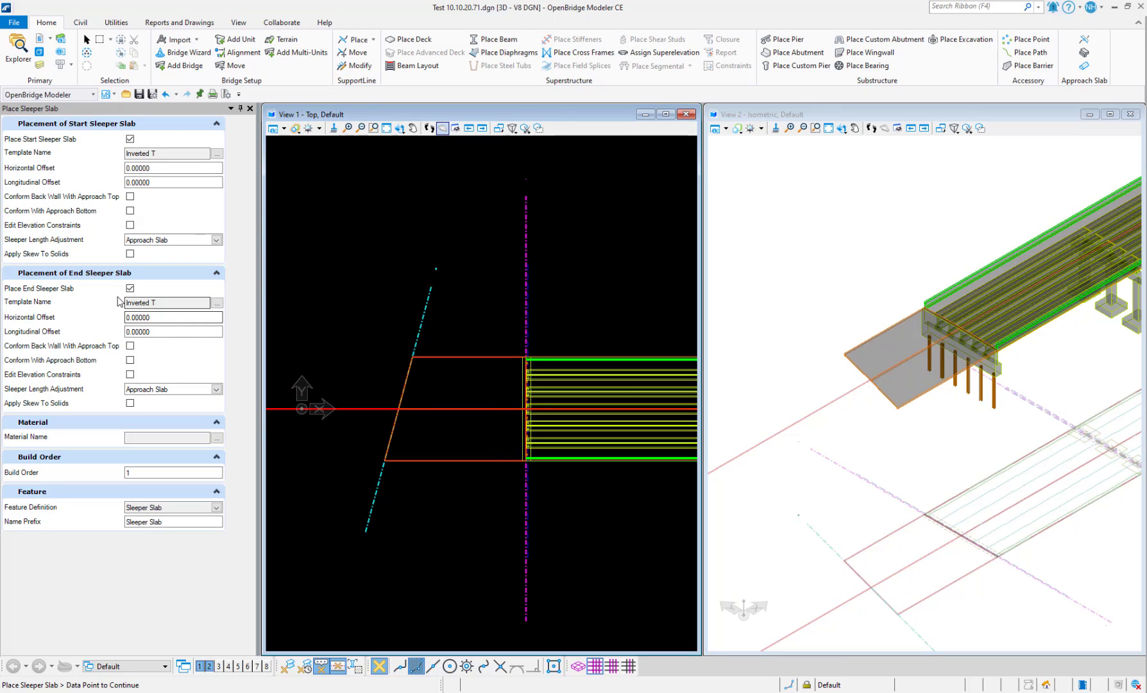
Step: Assign the L Sleeper Slab template from the Default library to the end sleeper slab
left_click(218, 303)
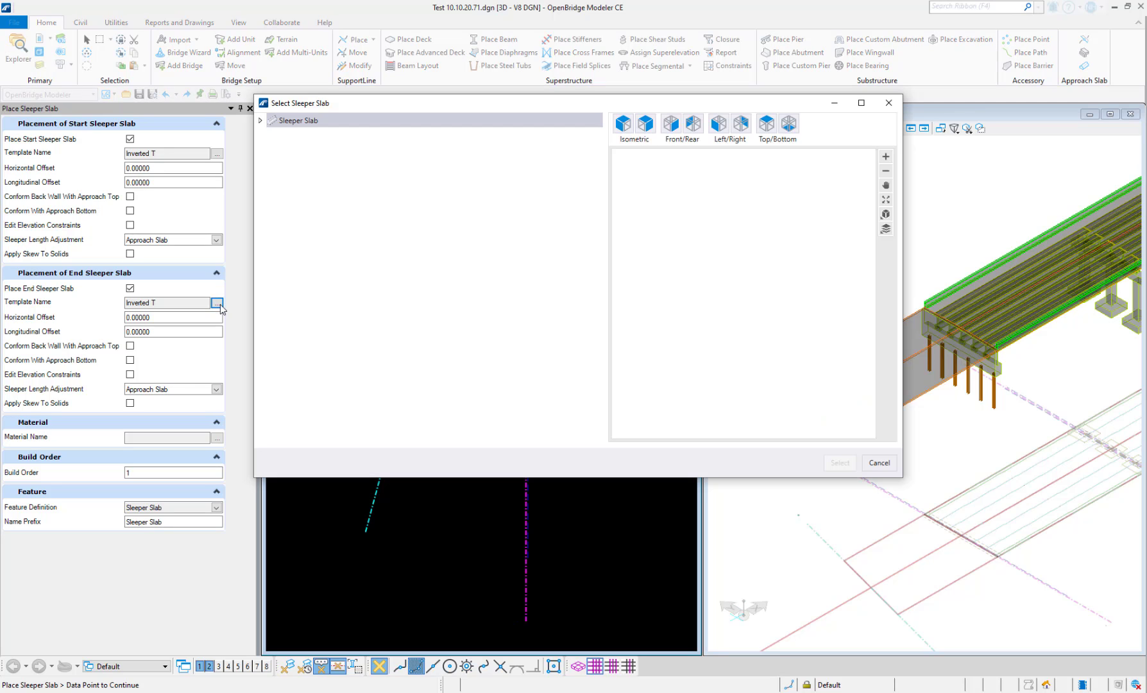
left_click(260, 121)
left_click(273, 135)
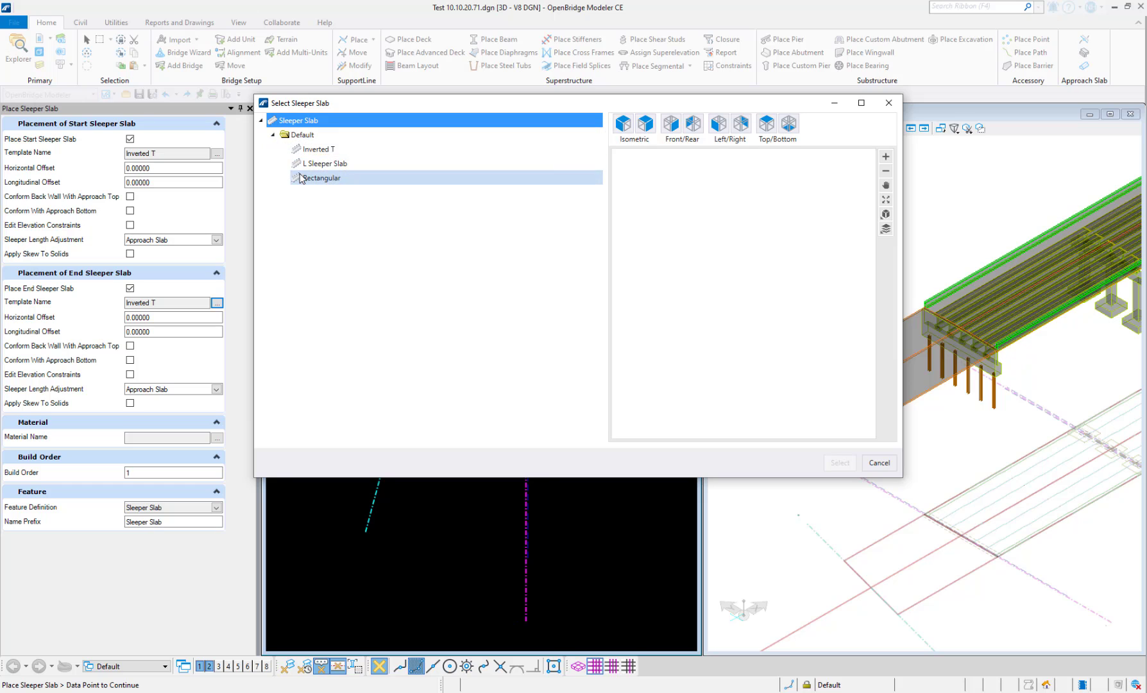
left_click(314, 164)
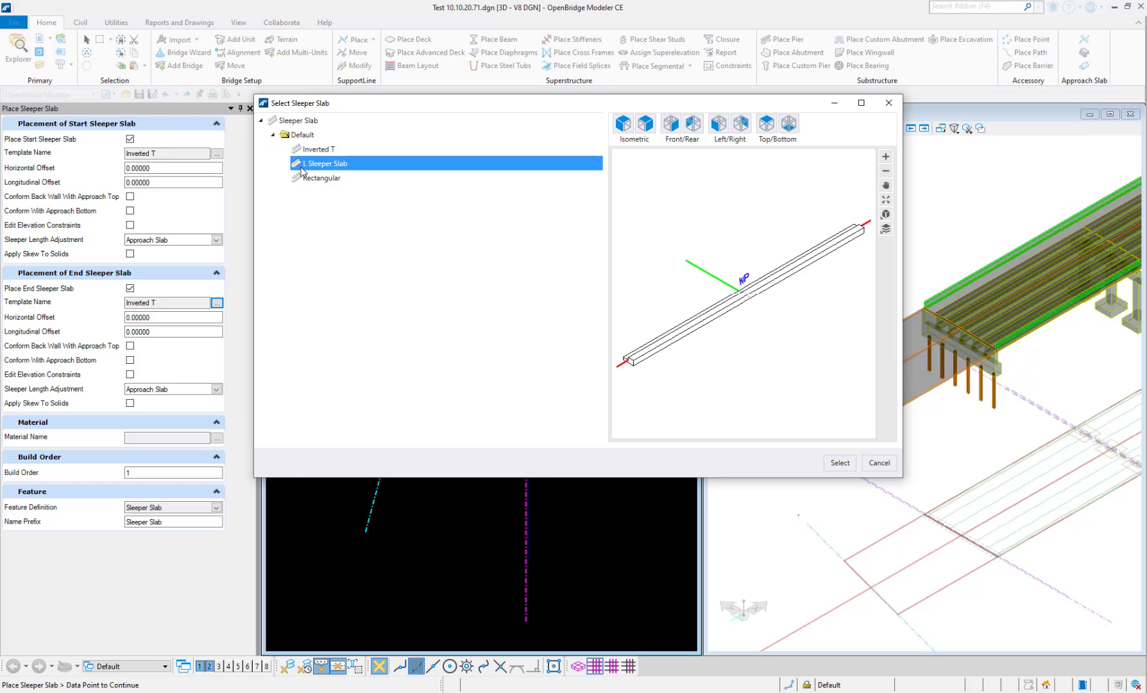
left_click(826, 462)
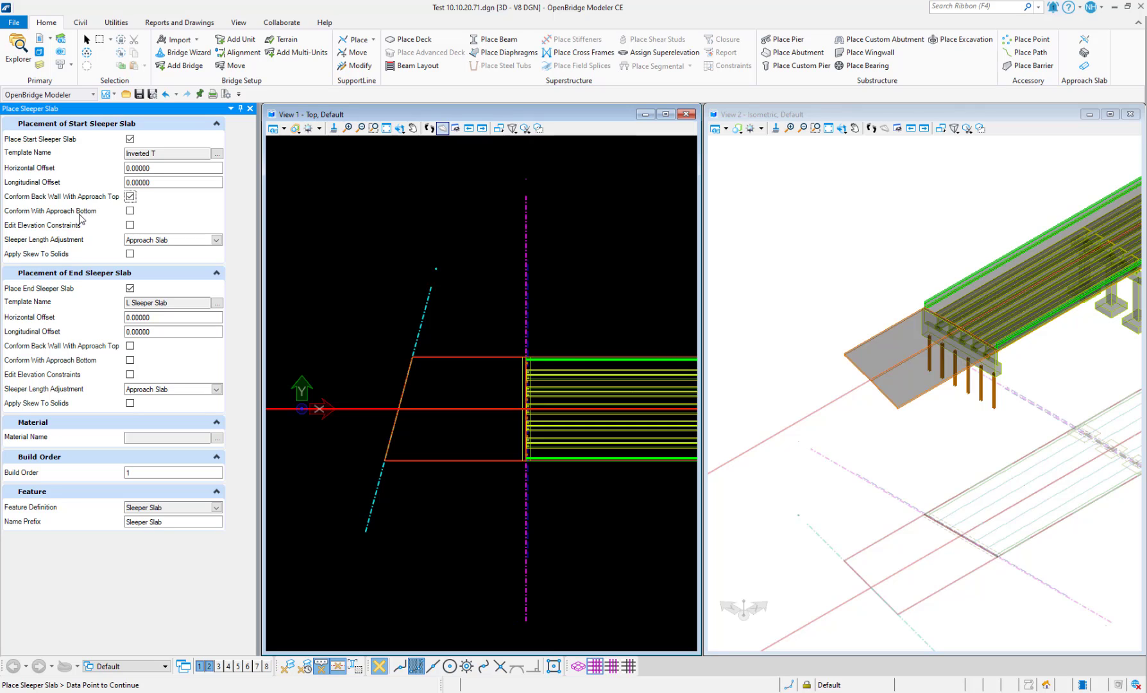
Step: Make the start sleeper slab's back wall conform with the approach top and its slab with the approach bottom, and place both sleeper slabs
left_click(131, 214)
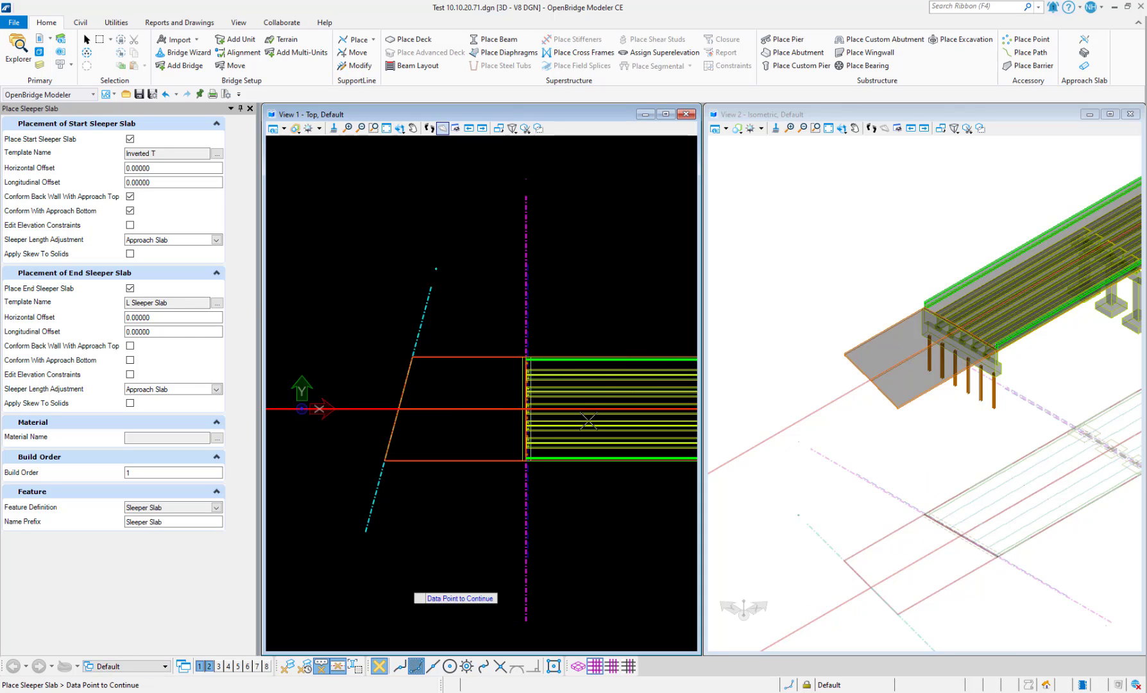
mouse_move(604, 310)
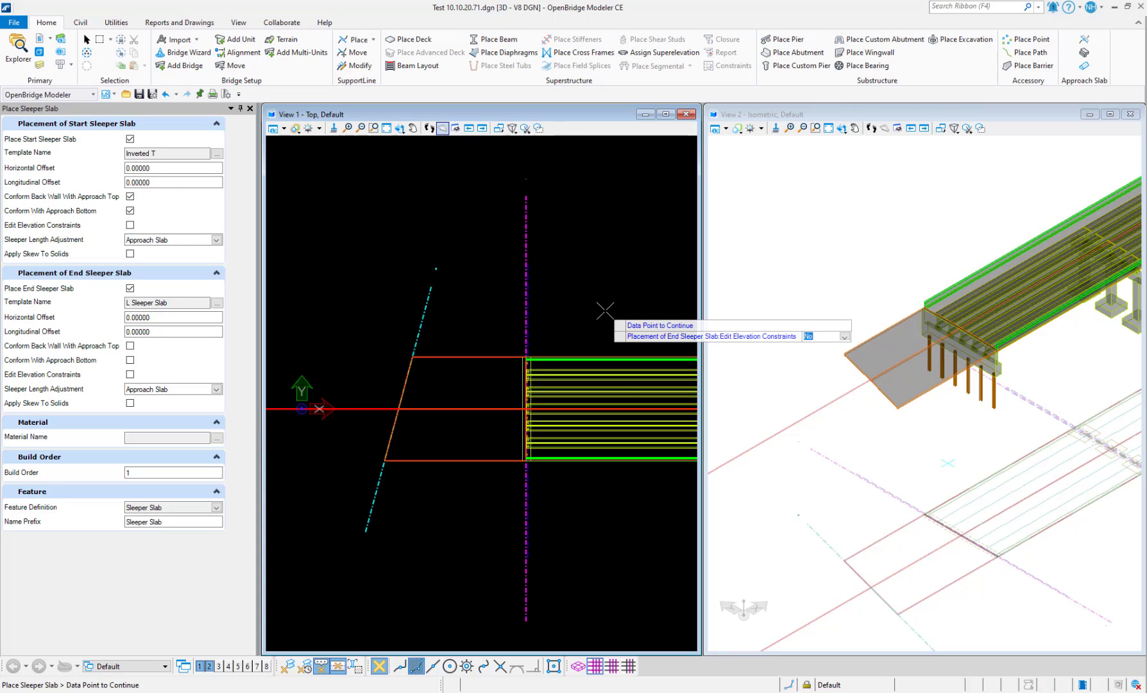
left_click(605, 310)
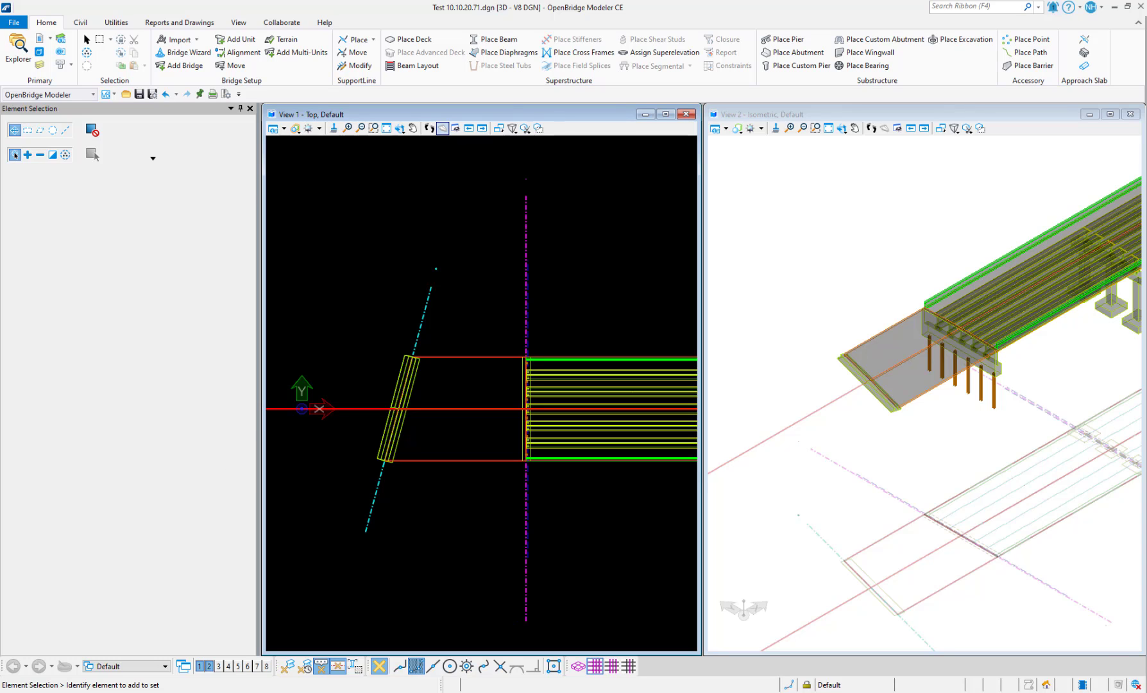
Step: Examine how the placed start sleeper slab and its end profile meet the approach slab in the isometric and plan views
scroll(949, 347, "up", 3)
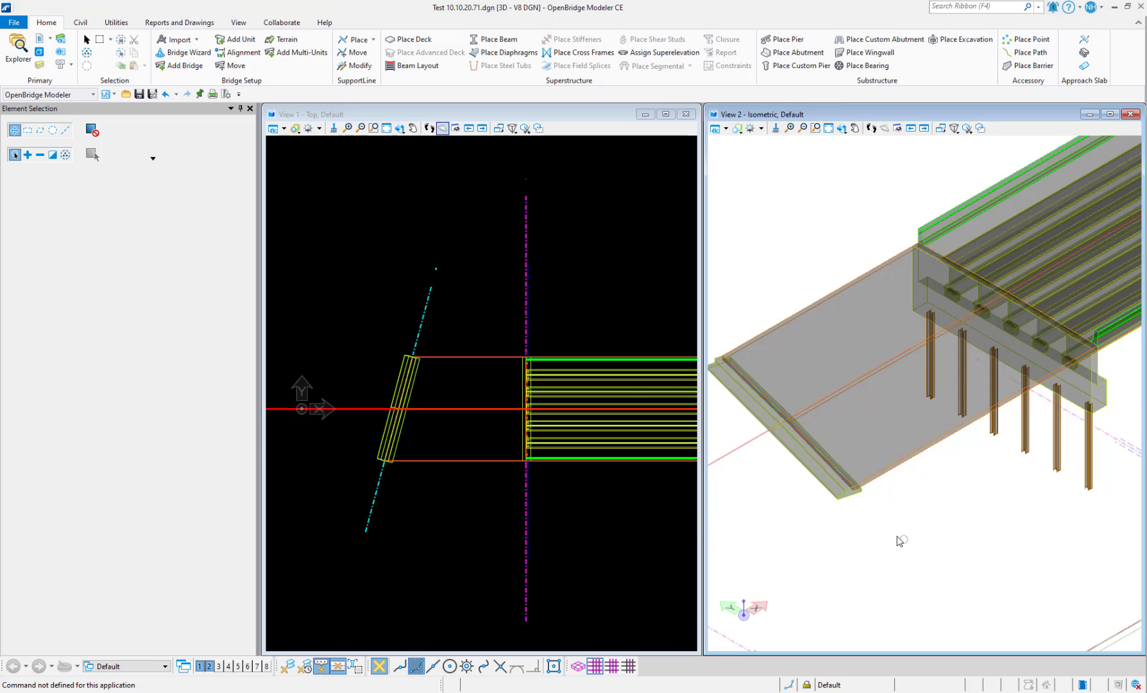
scroll(832, 503, "up", 1)
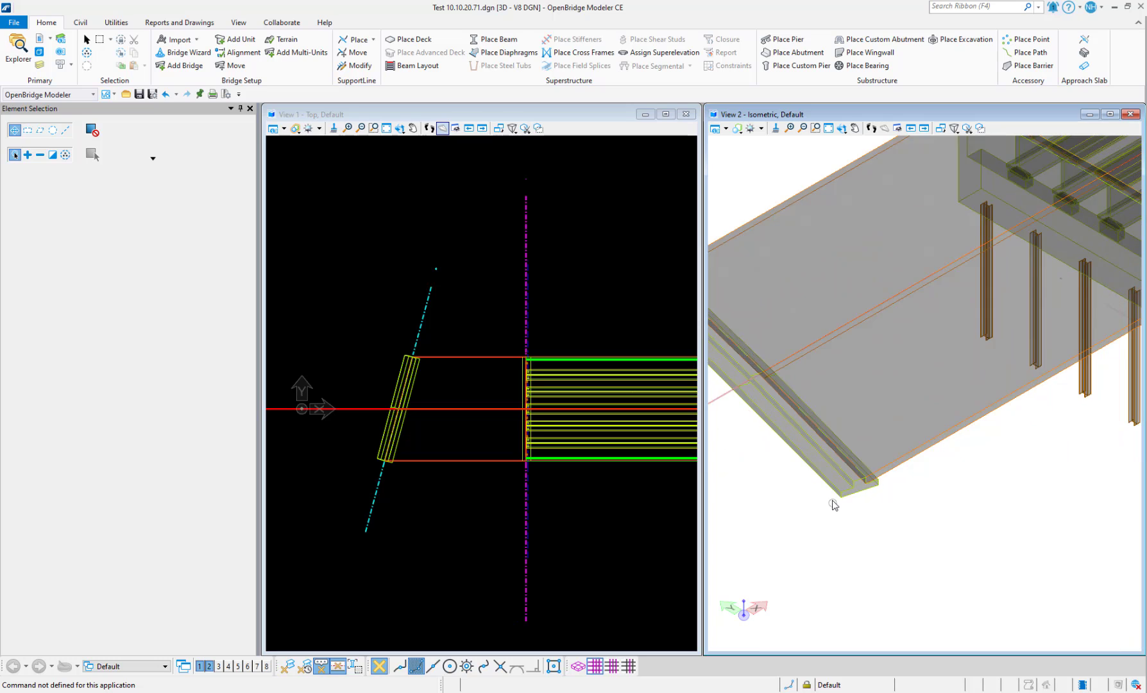
scroll(931, 504, "down", 2)
scroll(956, 461, "up", 2)
scroll(928, 449, "down", 2)
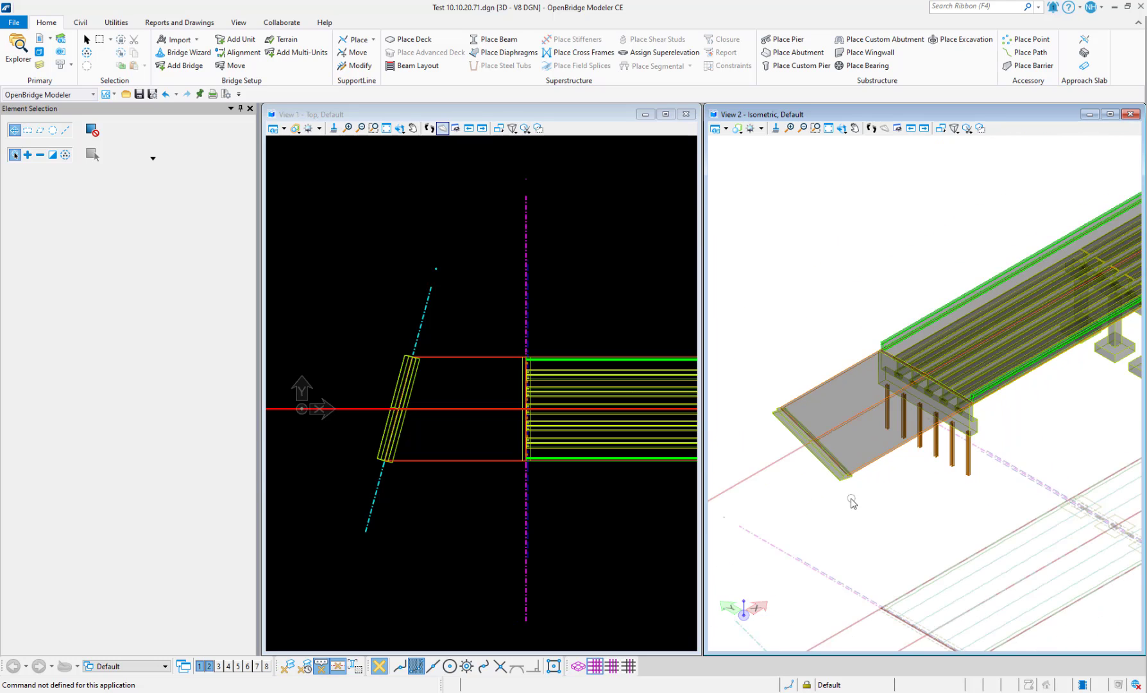
scroll(847, 494, "up", 2)
scroll(469, 438, "up", 2)
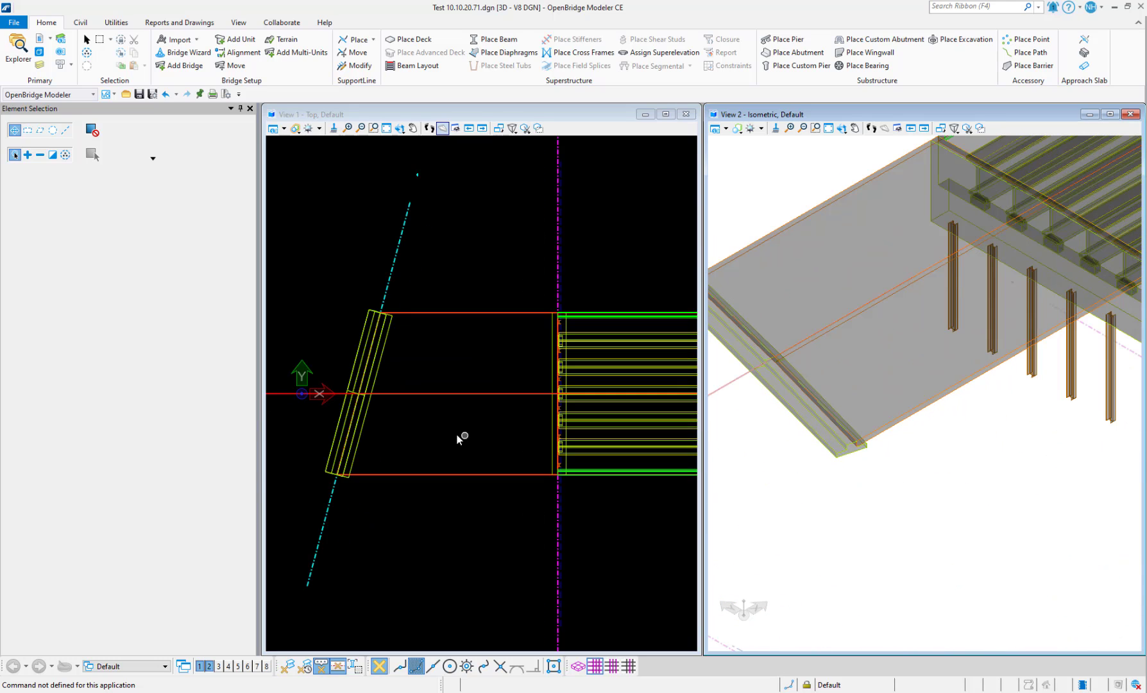
left_click(251, 109)
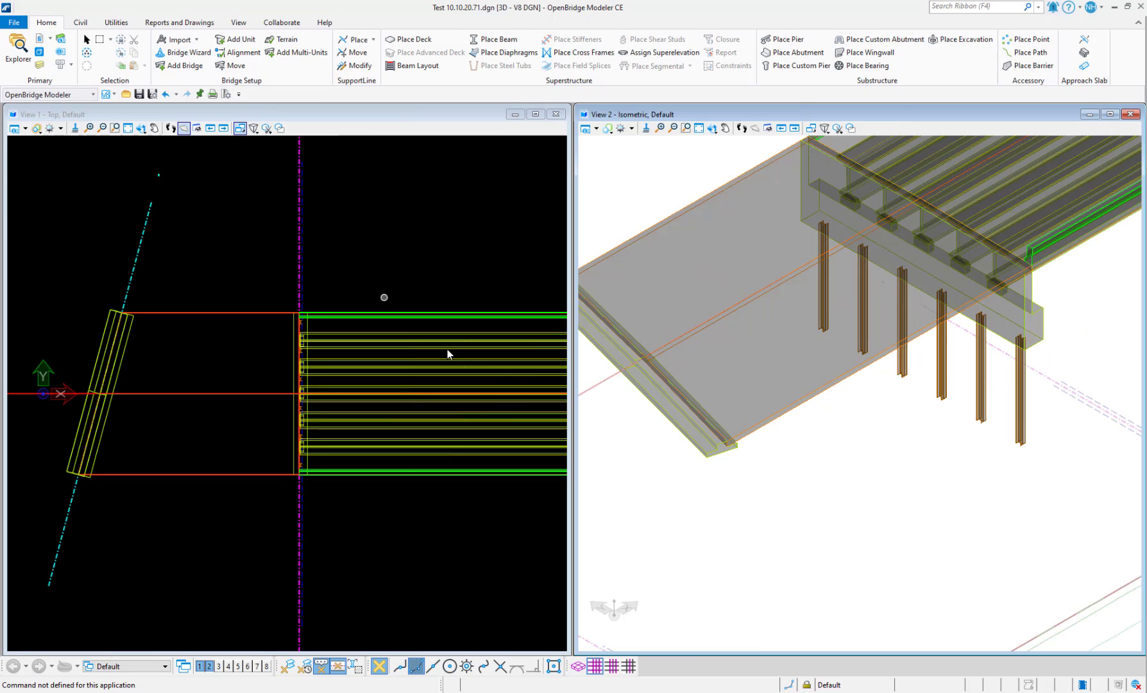
scroll(798, 404, "down", 2)
scroll(767, 448, "up", 6)
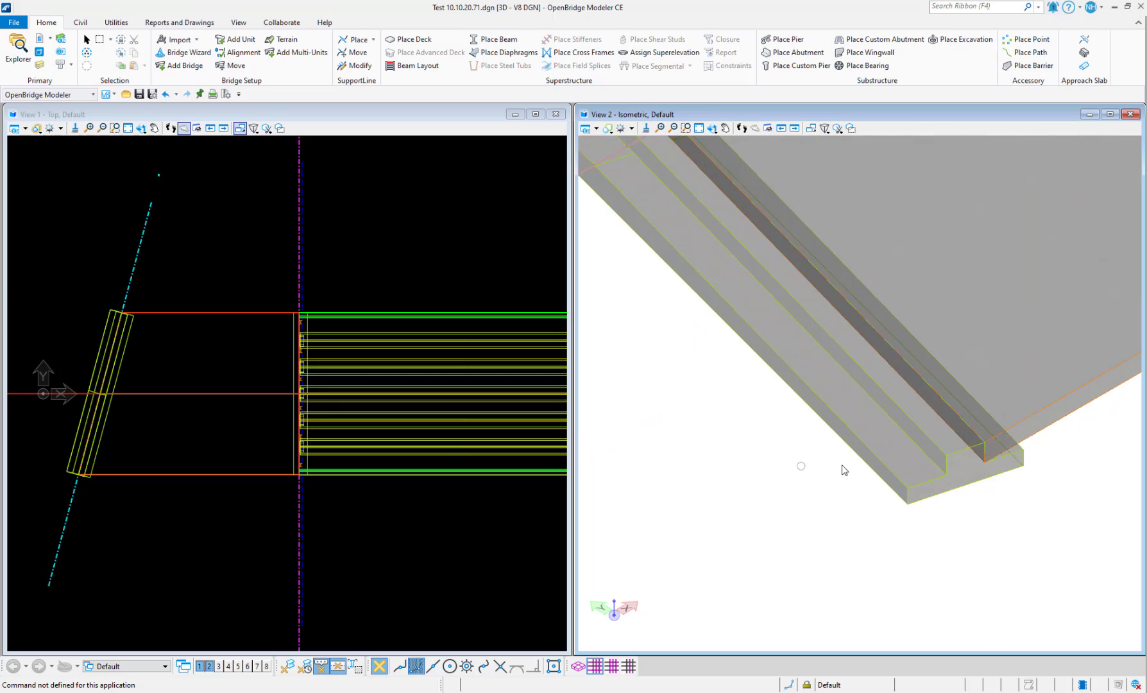
scroll(743, 328, "down", 3)
scroll(822, 399, "up", 4)
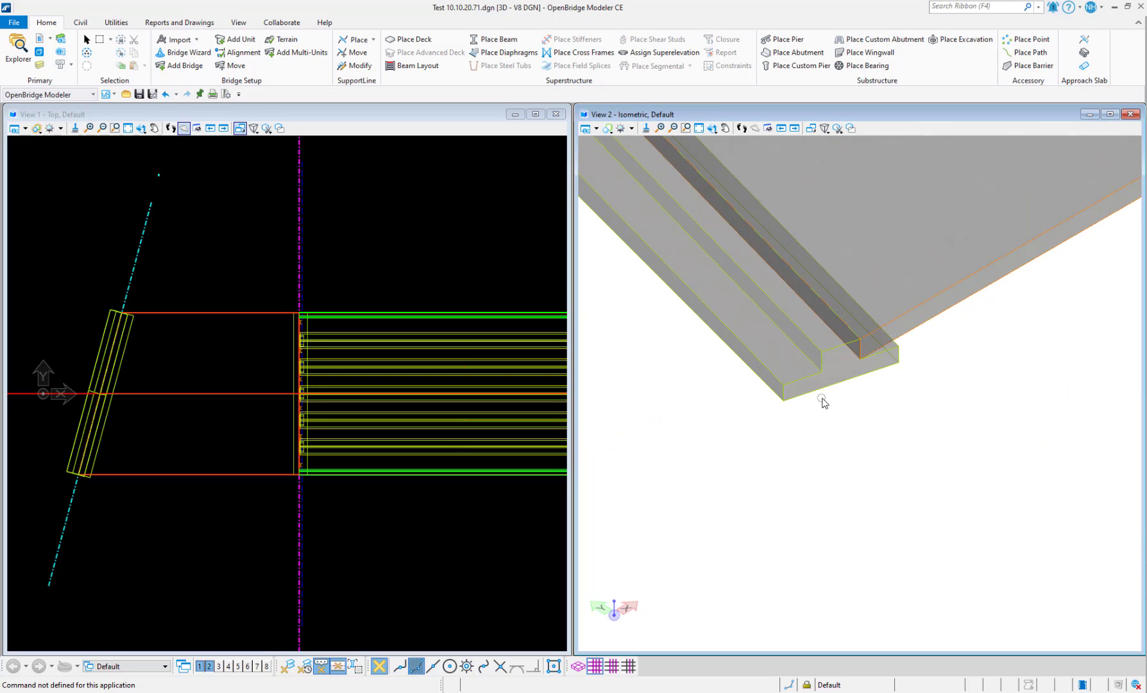
scroll(819, 381, "down", 4)
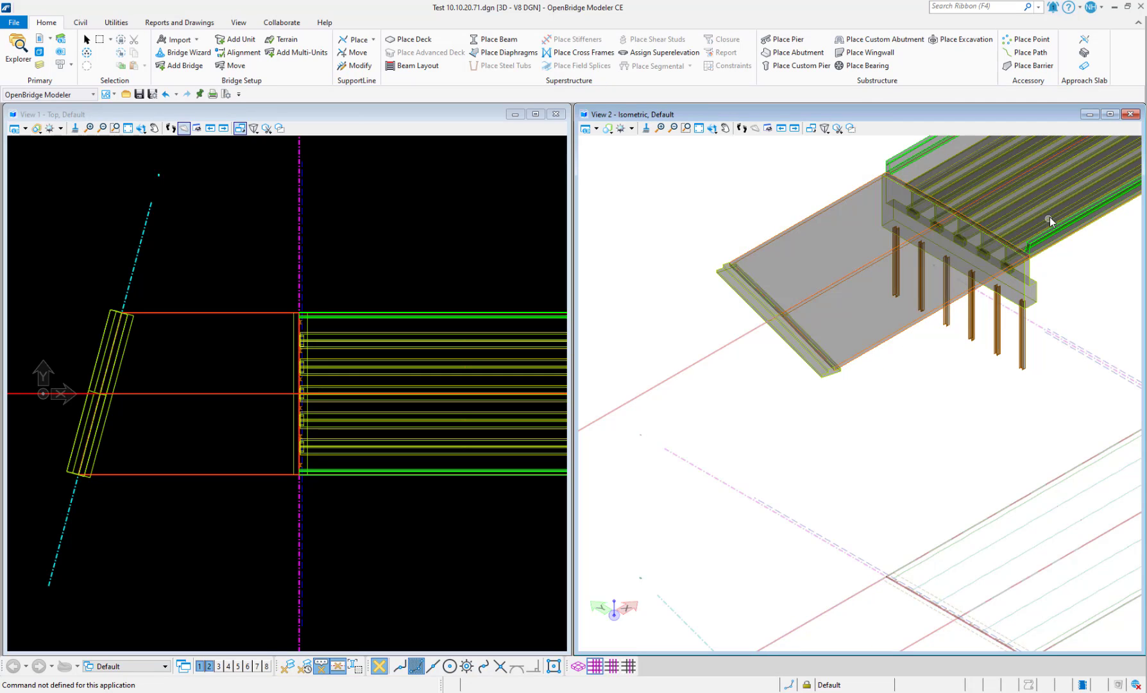
scroll(1041, 241, "up", 3)
scroll(1041, 241, "down", 3)
scroll(794, 410, "up", 4)
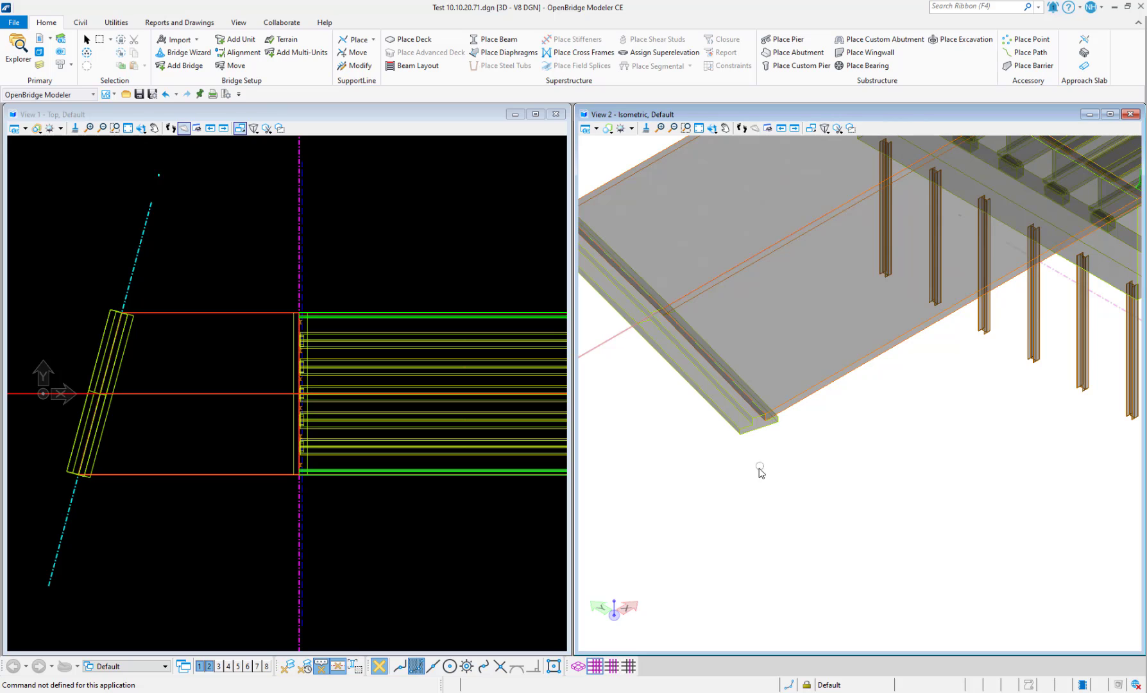
Step: Set Apply Skew To Solids to True for the start sleeper slab and clear the selection
left_click(754, 432)
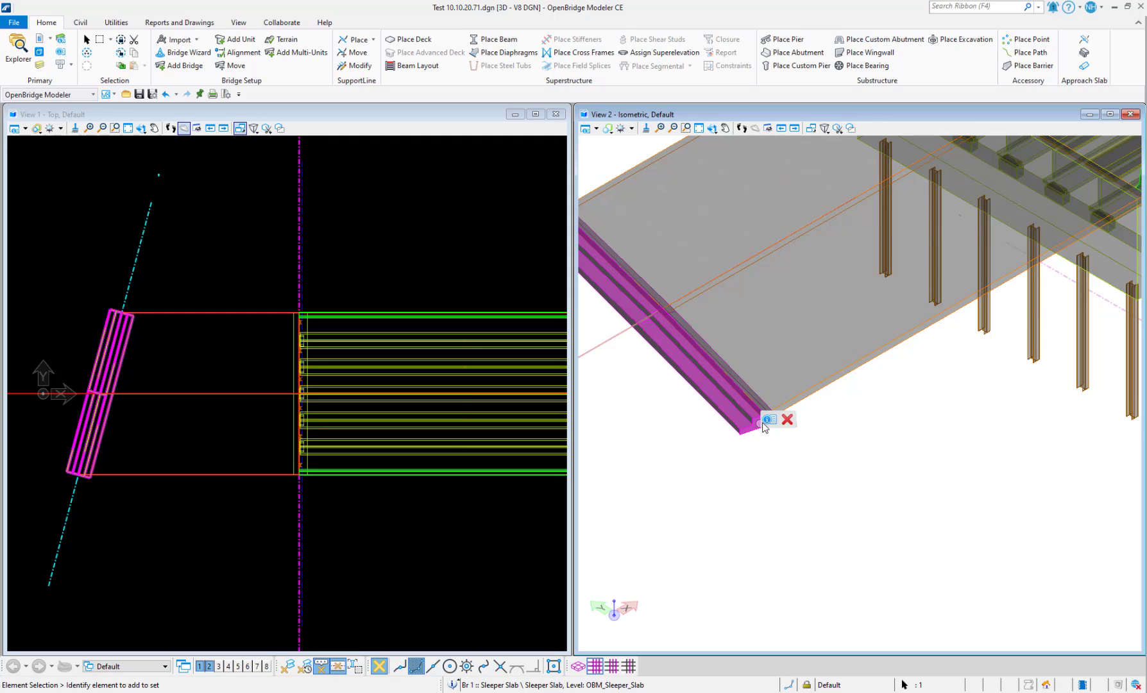
mouse_move(767, 426)
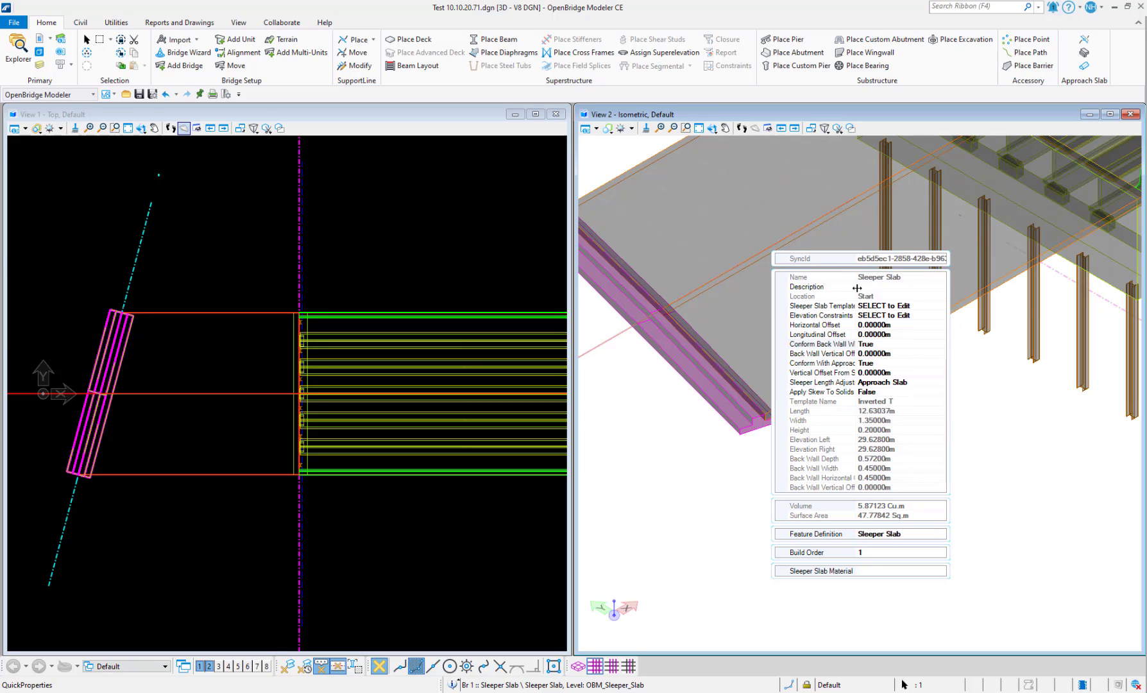
left_click(877, 394)
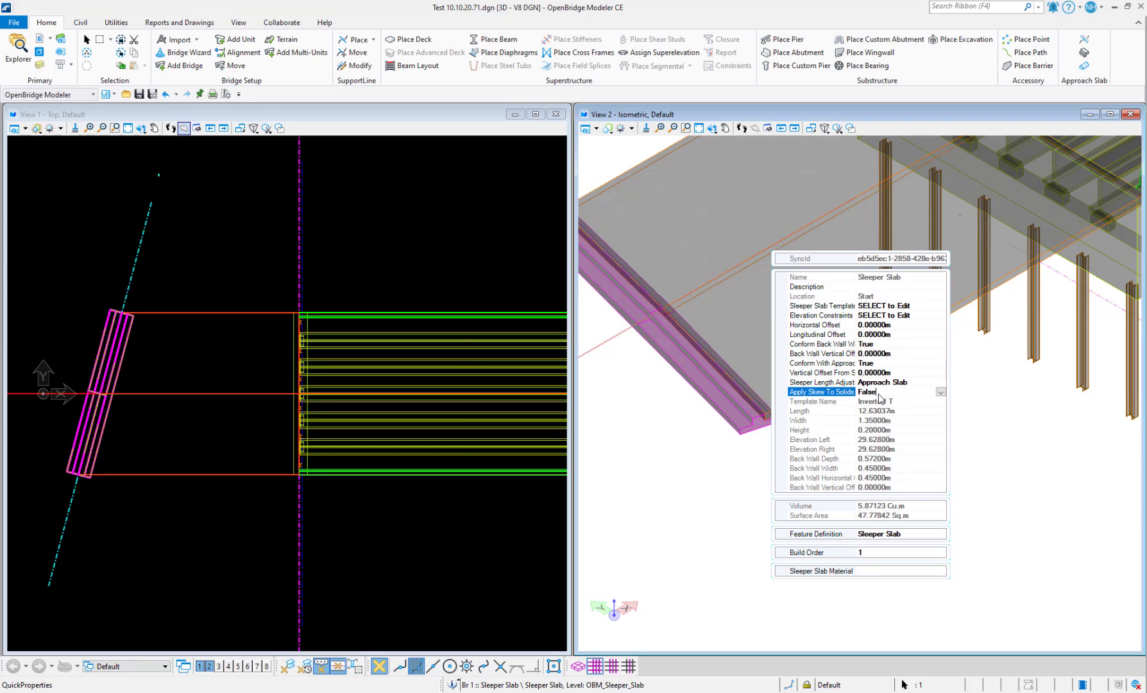
left_click(941, 393)
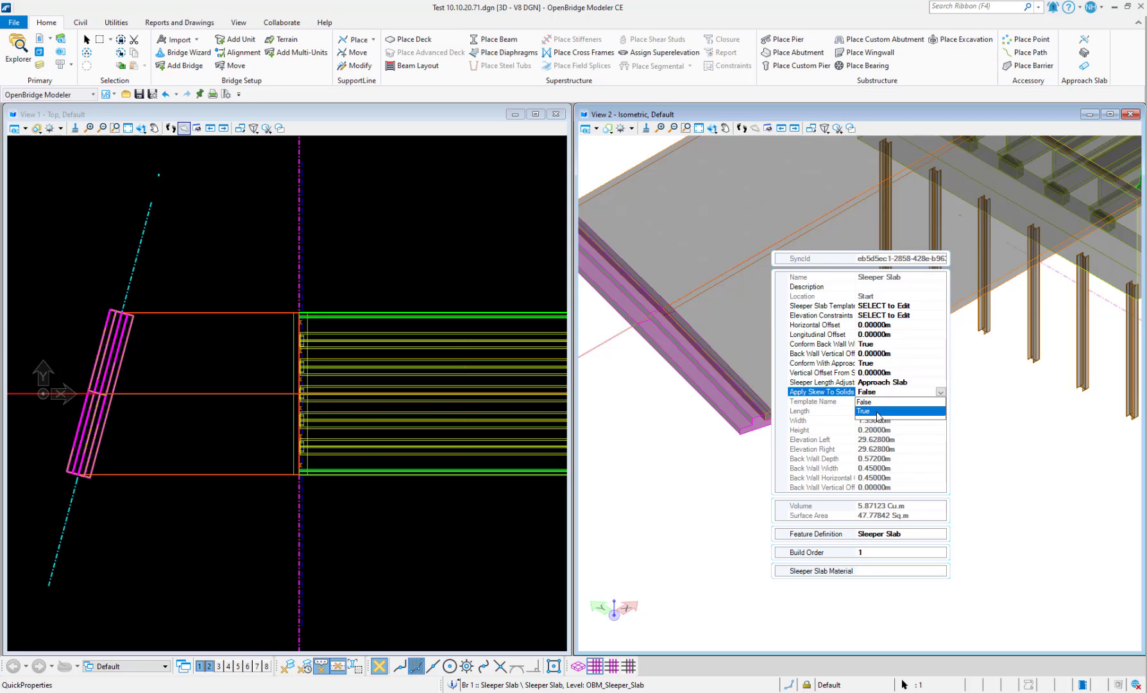
left_click(876, 412)
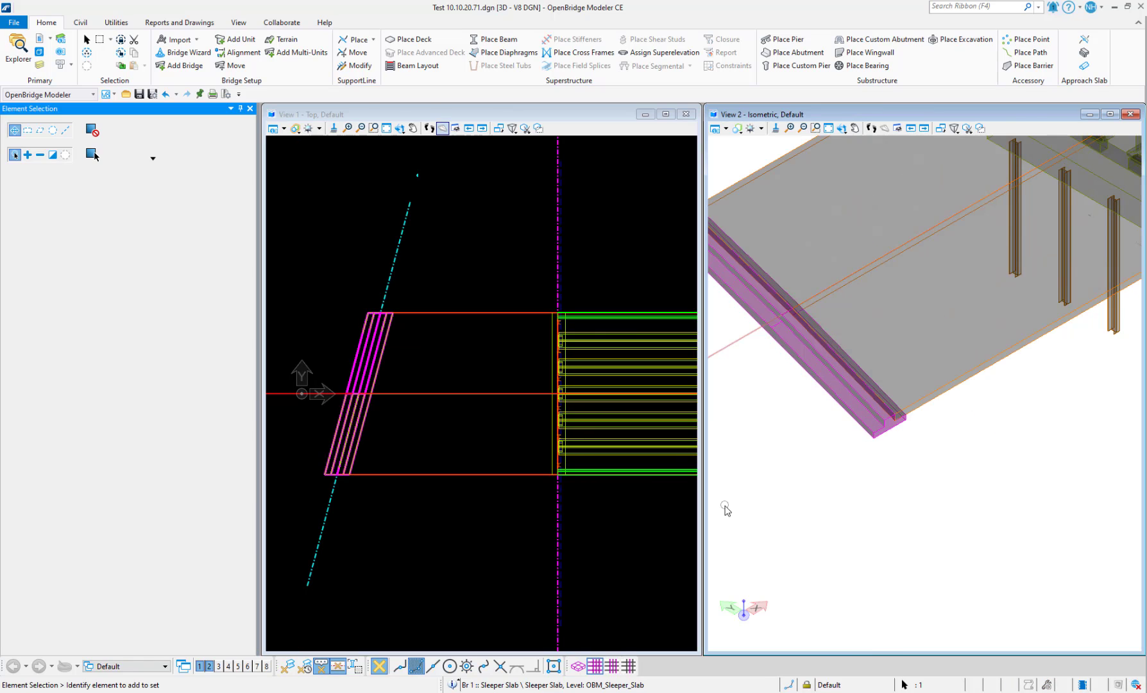
left_click(725, 507)
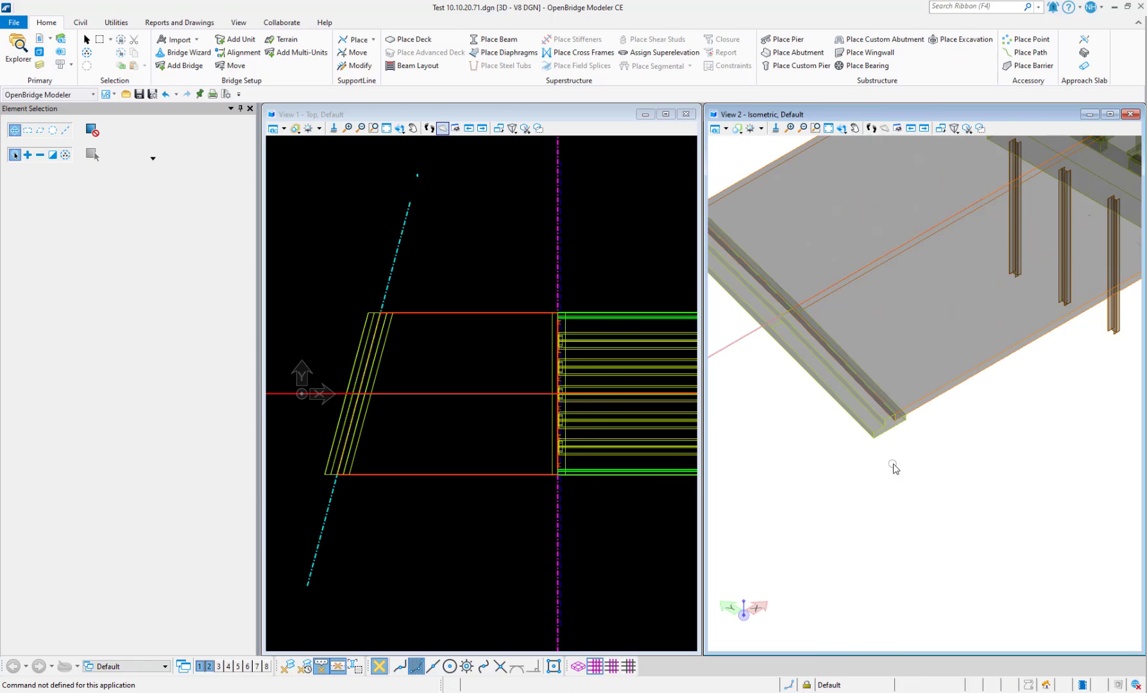
Step: Inspect the start sleeper slab's skewed end and set its Conform Back Wall With Approach Top property to False
scroll(894, 466, "up", 4)
scroll(904, 435, "down", 2)
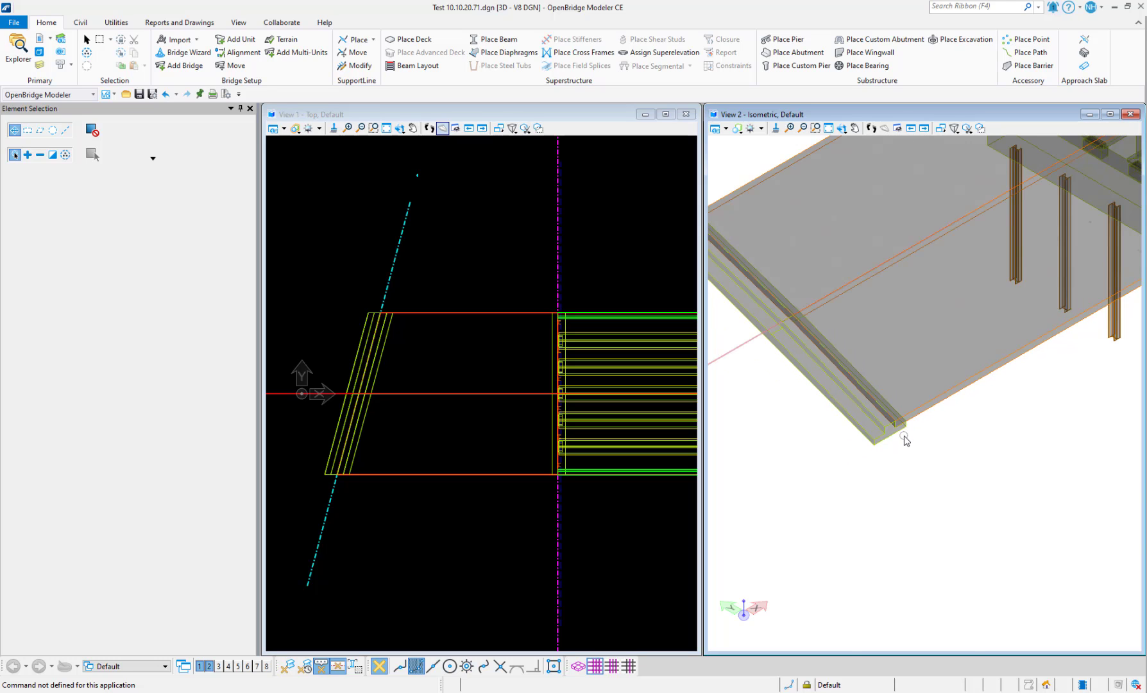
scroll(902, 436, "up", 3)
scroll(900, 435, "up", 3)
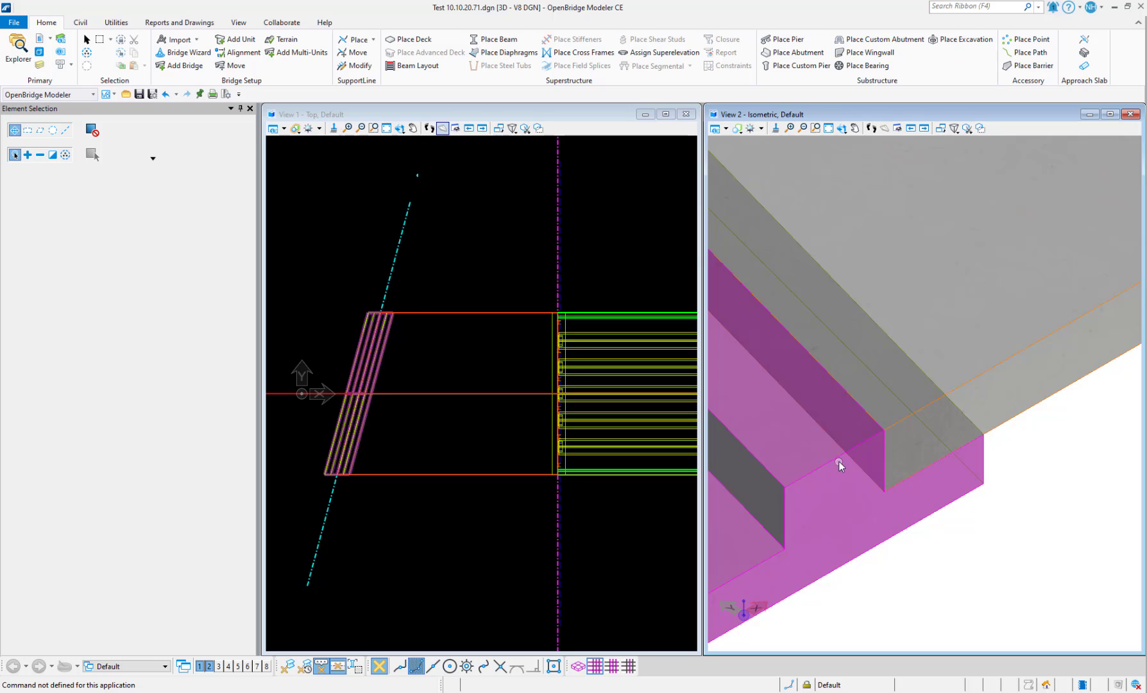
scroll(843, 473, "down", 2)
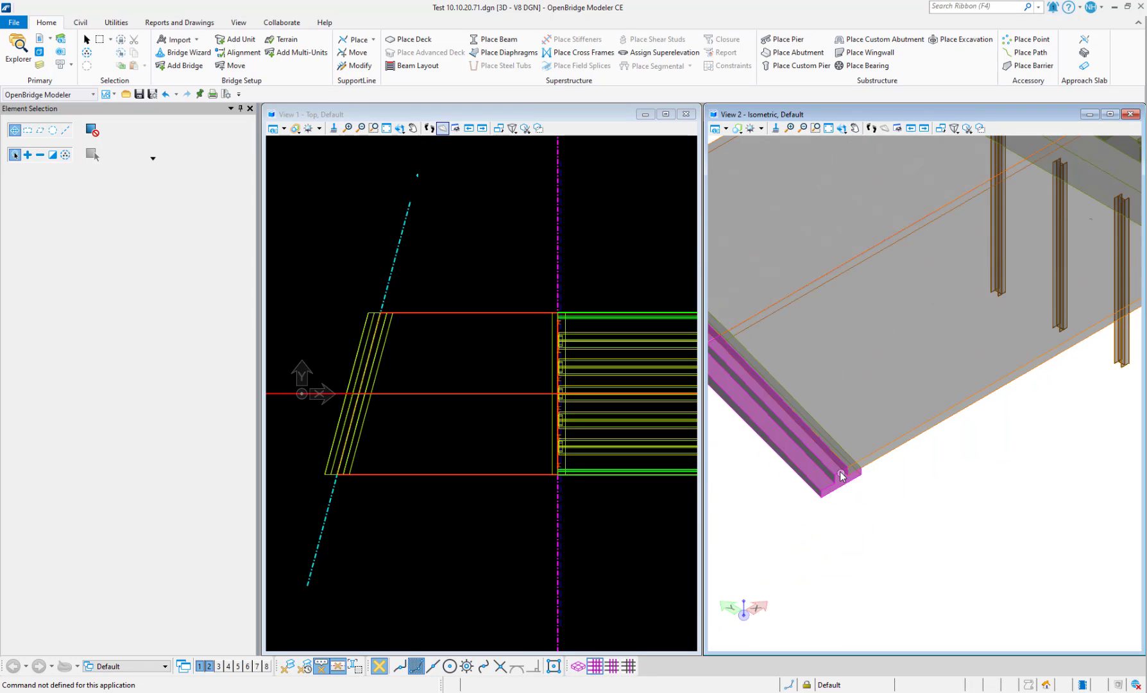
scroll(841, 476, "up", 2)
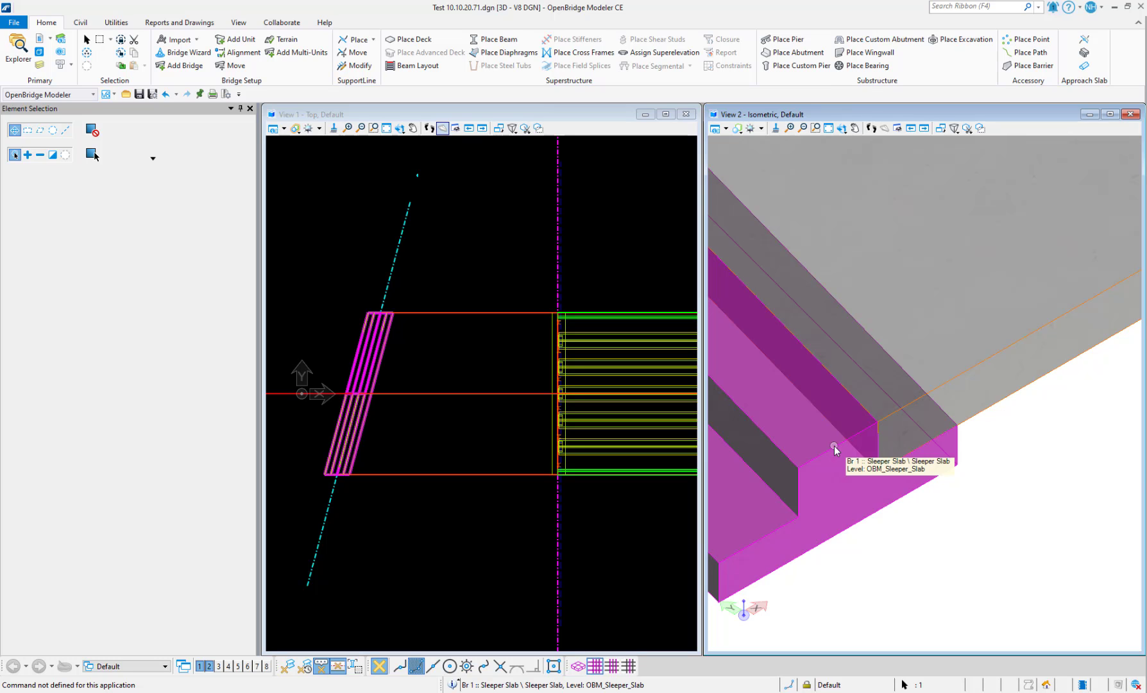
left_click(847, 441)
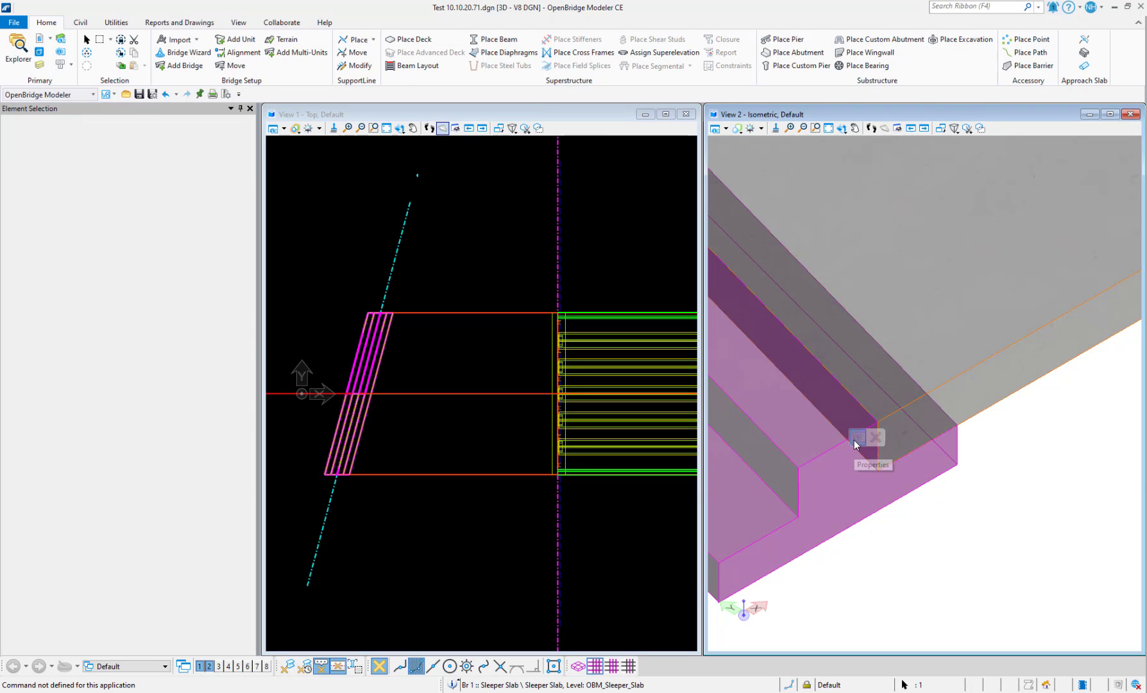
mouse_move(854, 438)
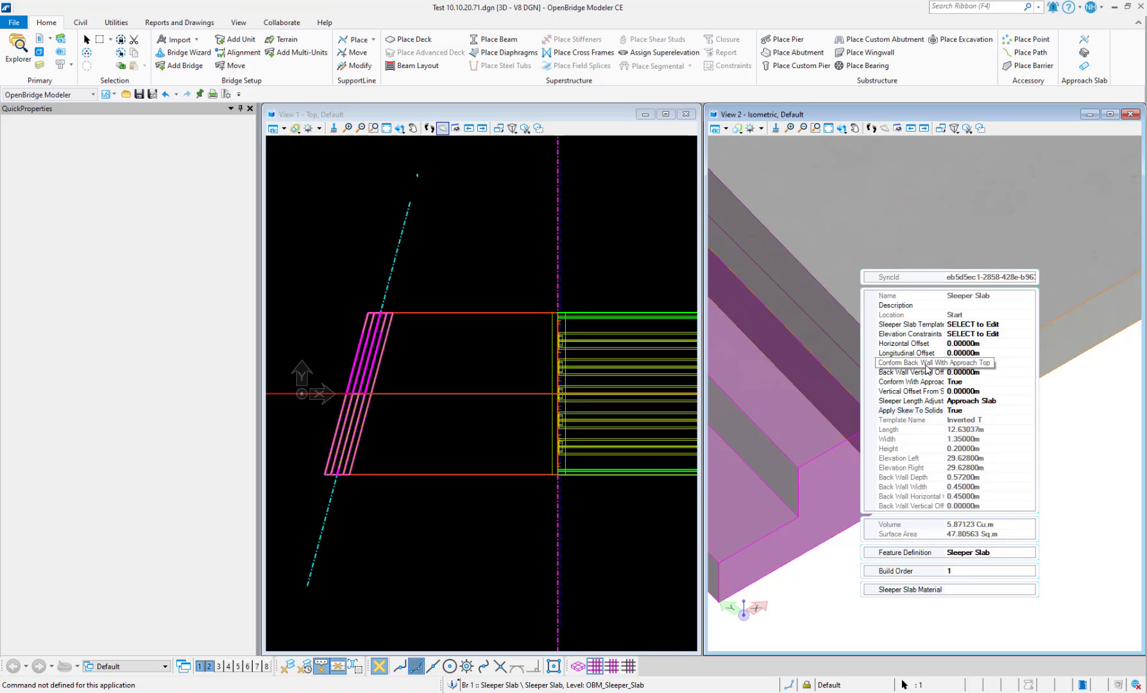
left_click(979, 363)
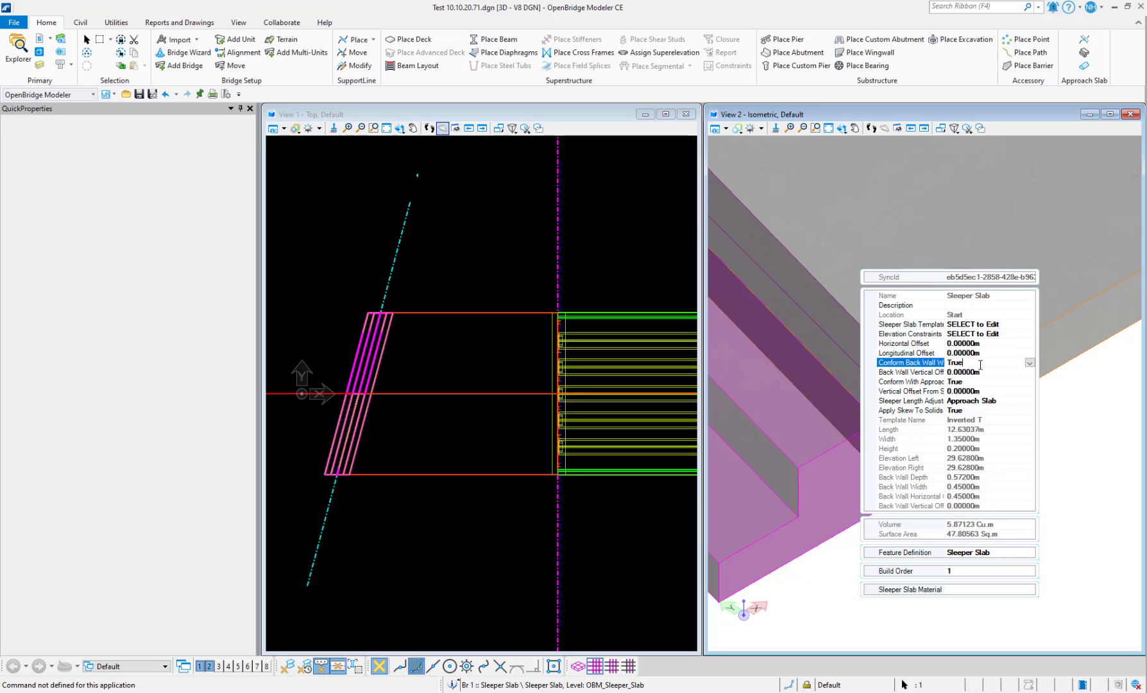
left_click(1029, 363)
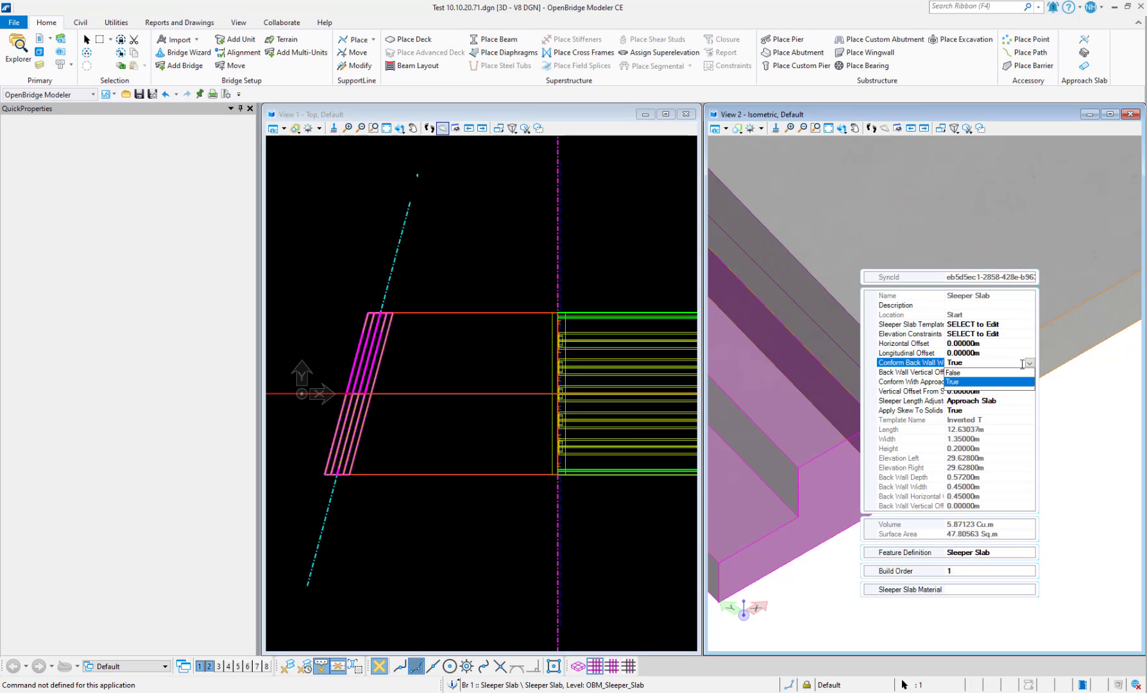
left_click(972, 381)
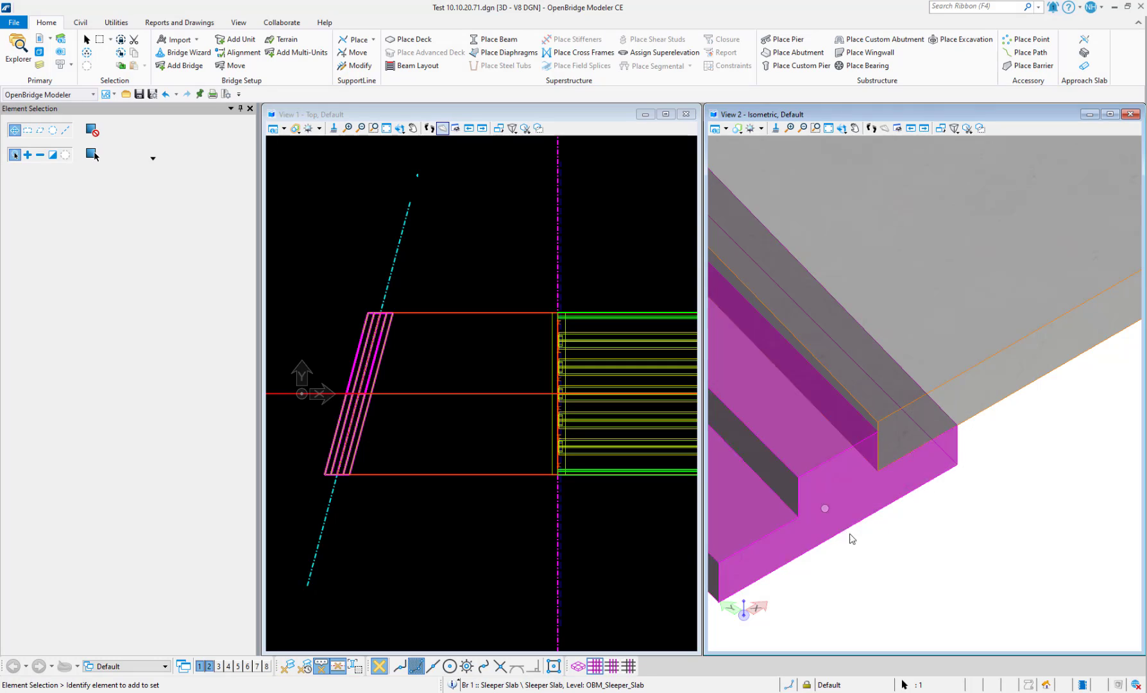
Step: Examine the start sleeper slab's back wall against the approach slab and its skewed outline in plan
scroll(866, 430, "down", 2)
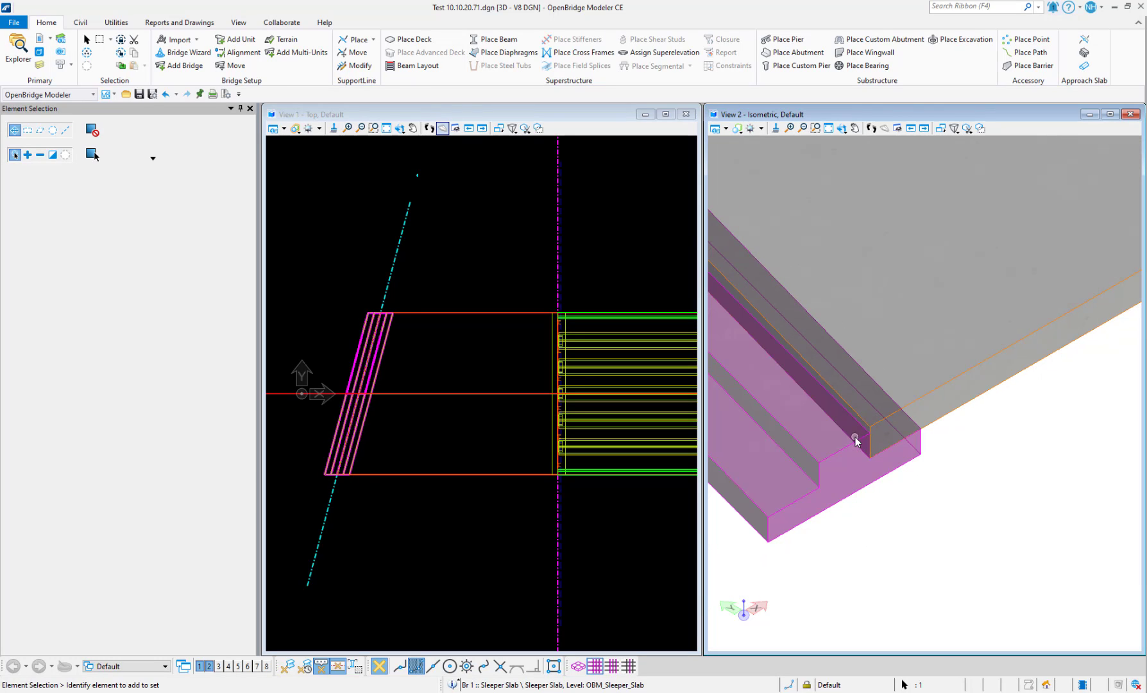
scroll(867, 431, "down", 4)
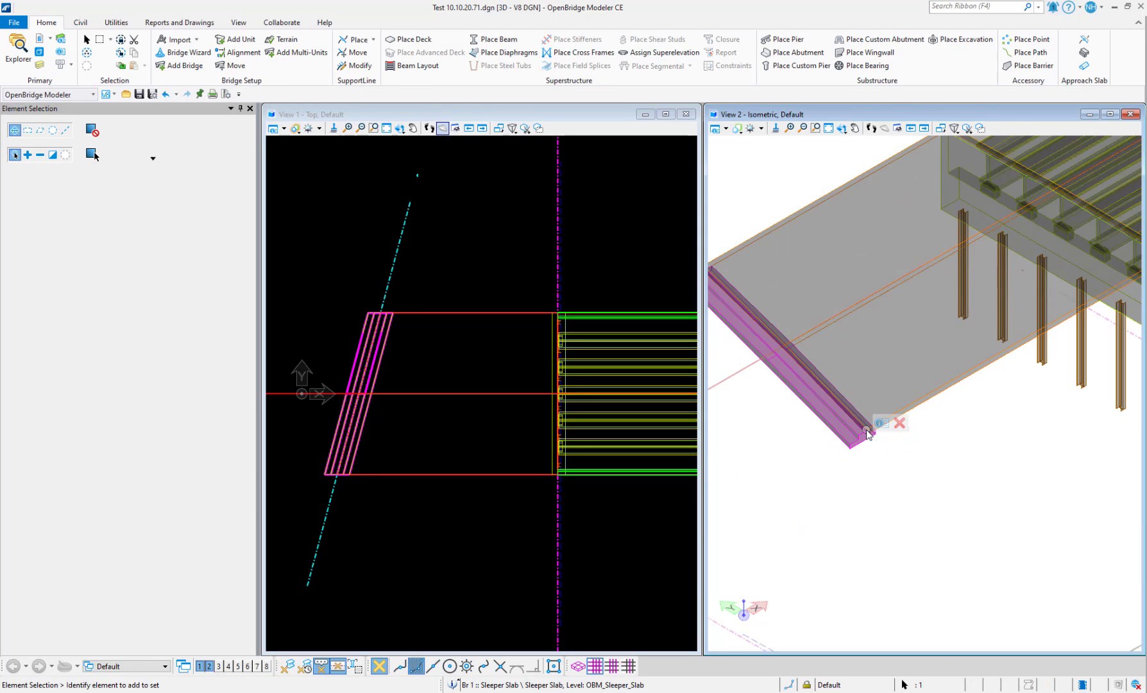
scroll(889, 428, "up", 3)
scroll(872, 385, "down", 4)
scroll(863, 360, "up", 3)
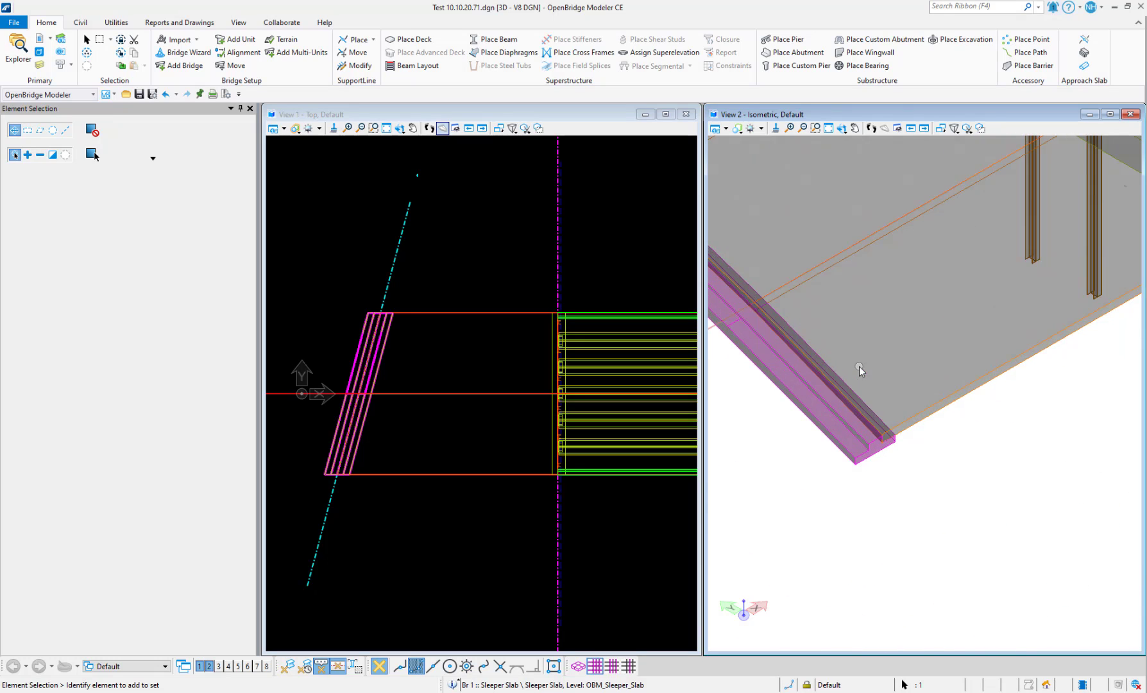
scroll(863, 408, "down", 2)
scroll(861, 407, "down", 1)
scroll(325, 381, "down", 2)
scroll(307, 367, "up", 3)
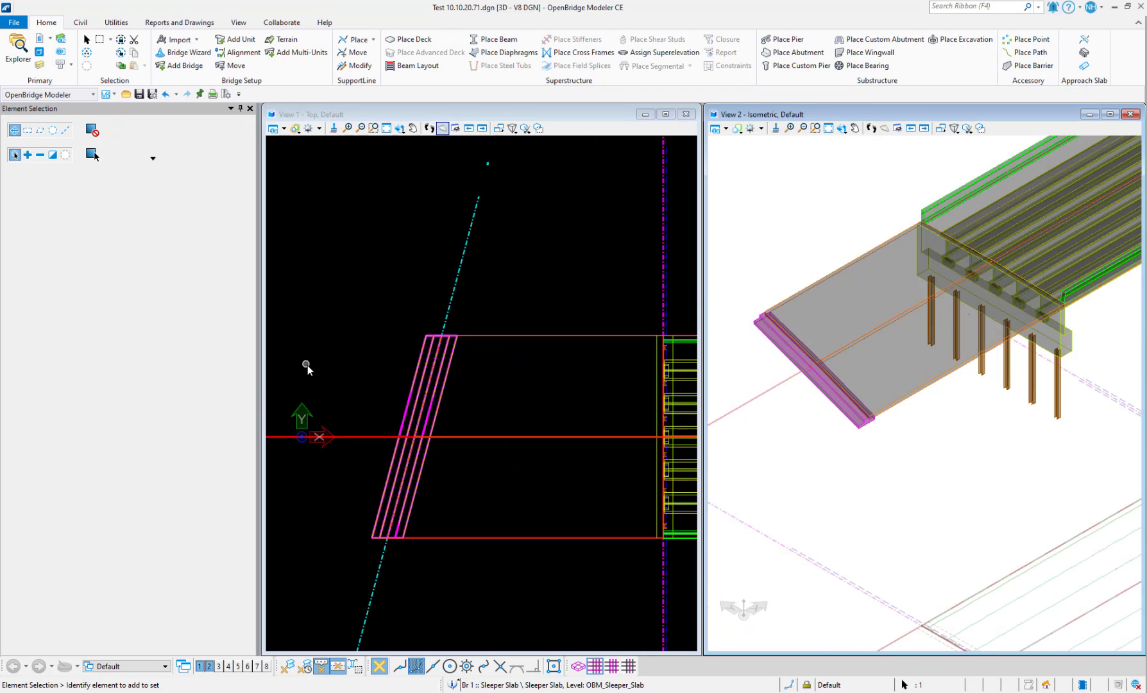
Step: Set the start sleeper slab's Horizontal Offset to 0.3 m and clear the selection
scroll(417, 404, "up", 3)
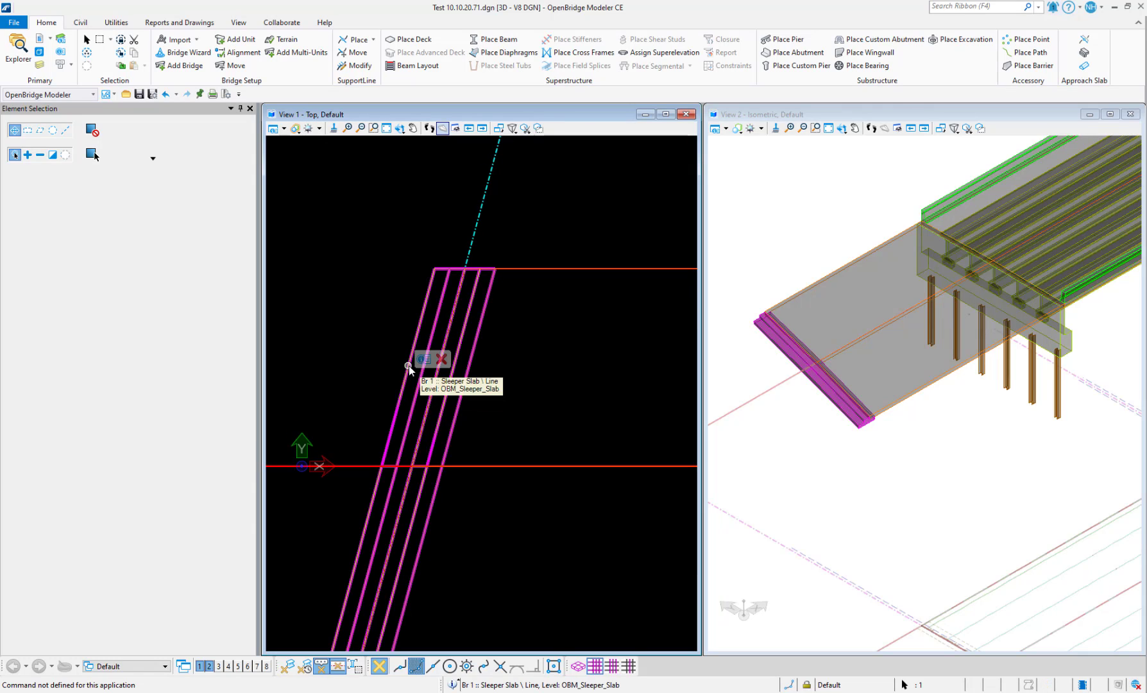
left_click(410, 374)
mouse_move(419, 363)
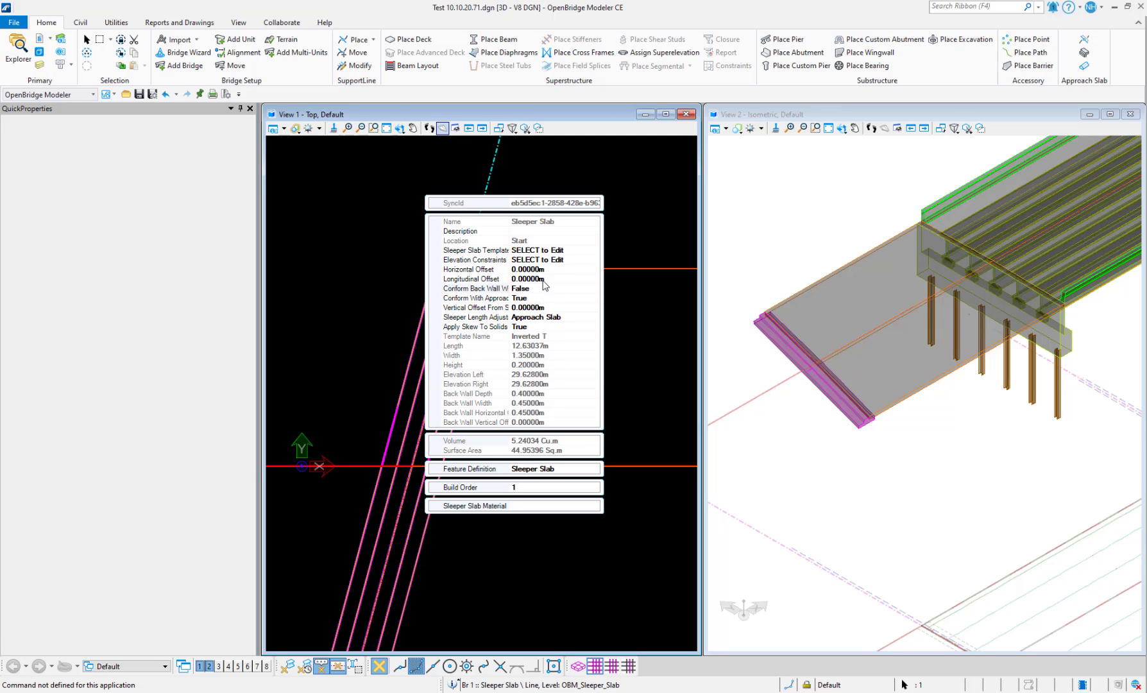
left_click(569, 269)
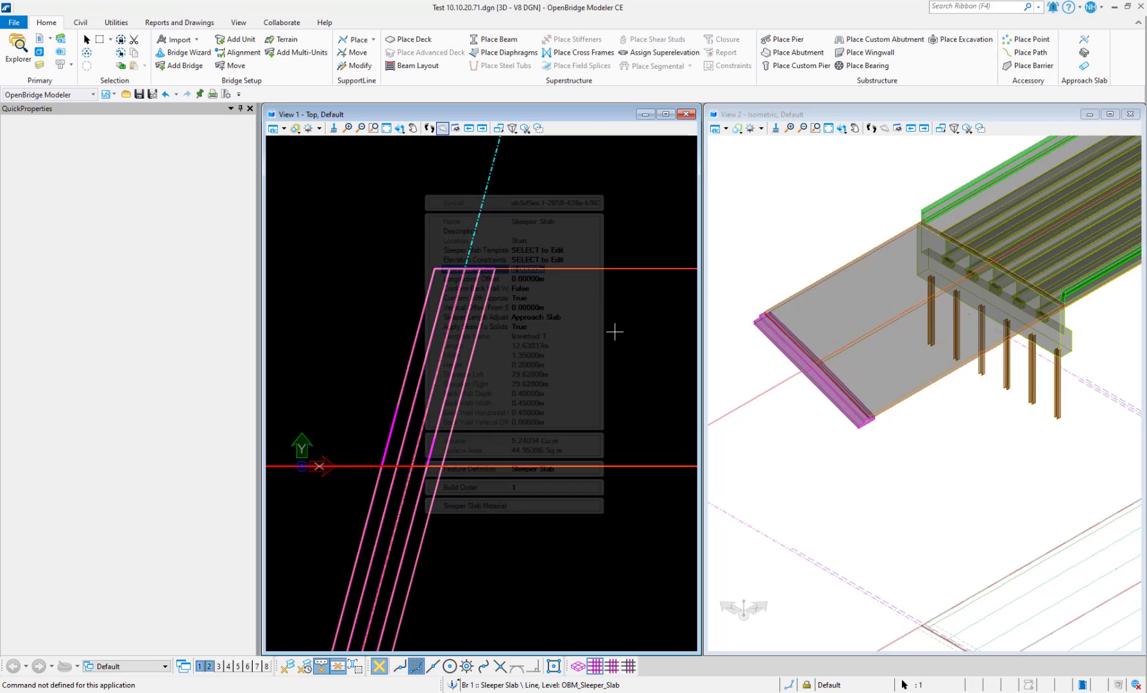
key("Escape")
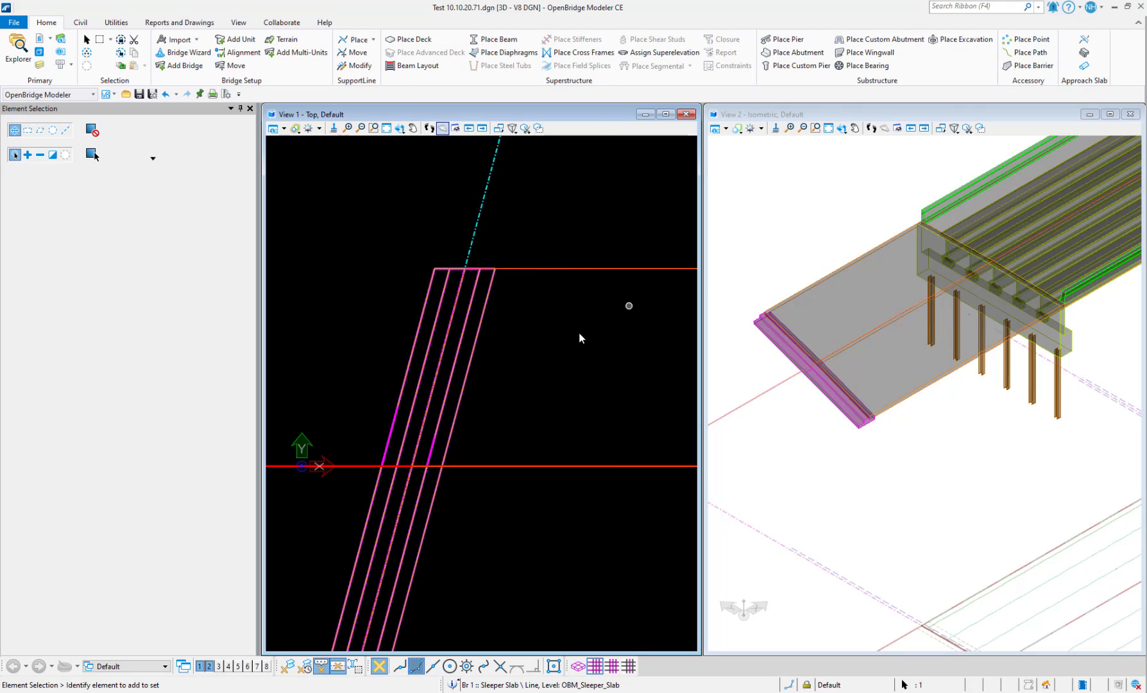
left_click(421, 324)
left_click(544, 231)
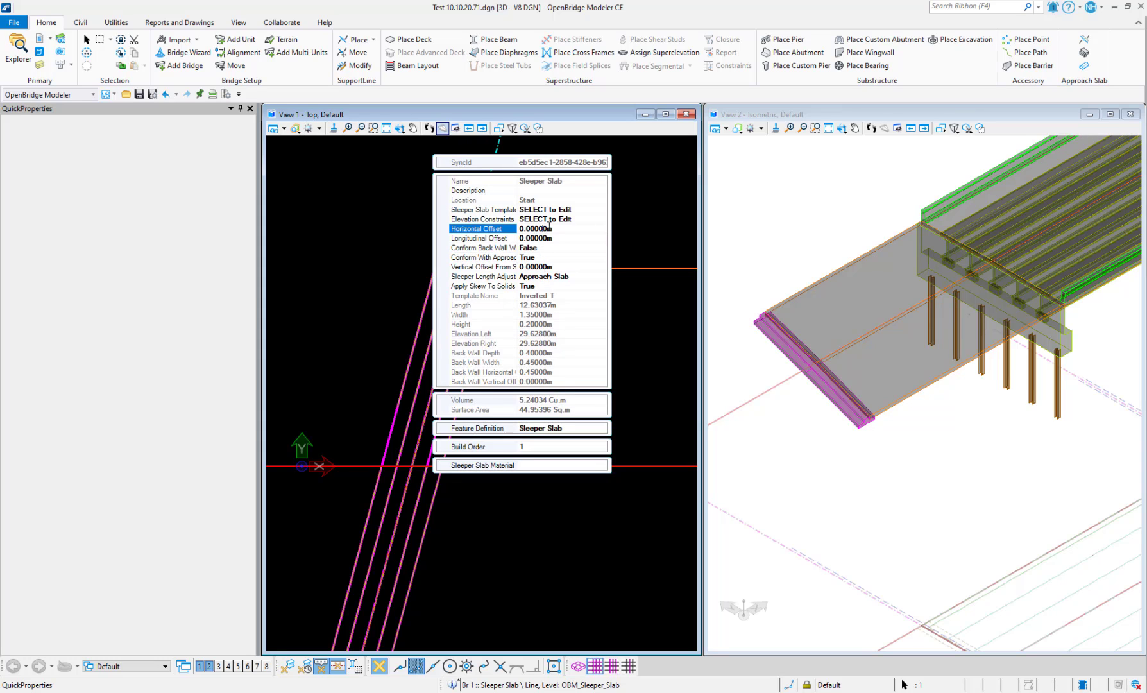
left_click_drag(557, 229, 533, 231)
type("0.3")
key("Return")
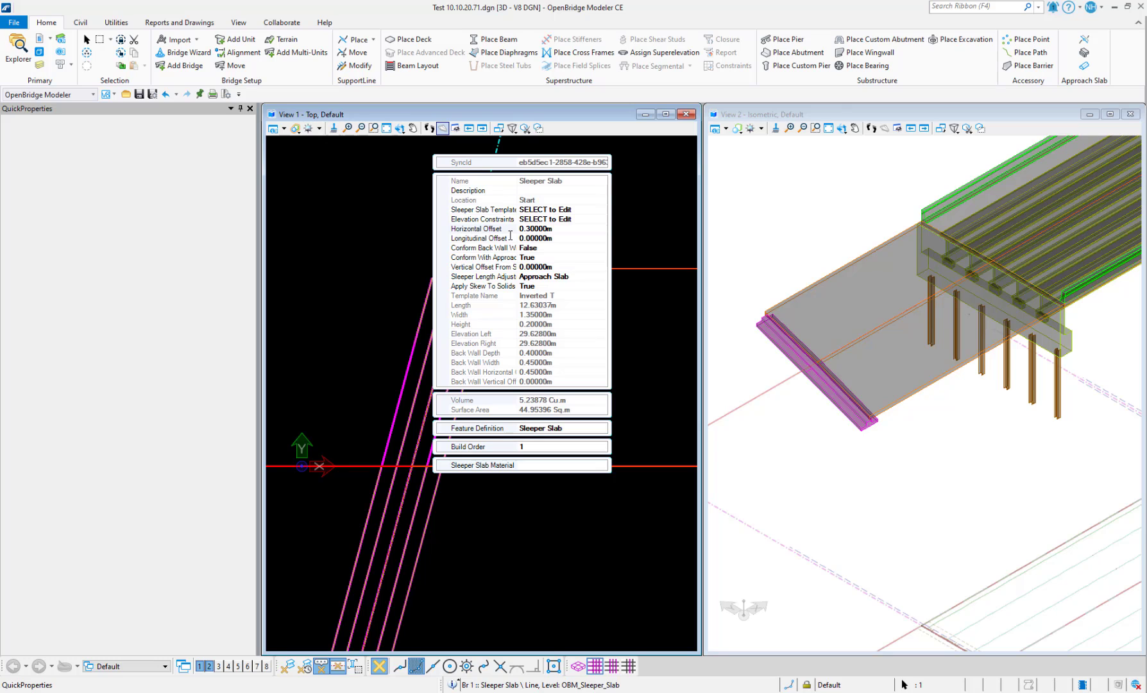
left_click(398, 259)
Step: Set the start sleeper slab's Longitudinal Offset to 0.5 m
scroll(428, 461, "down", 5)
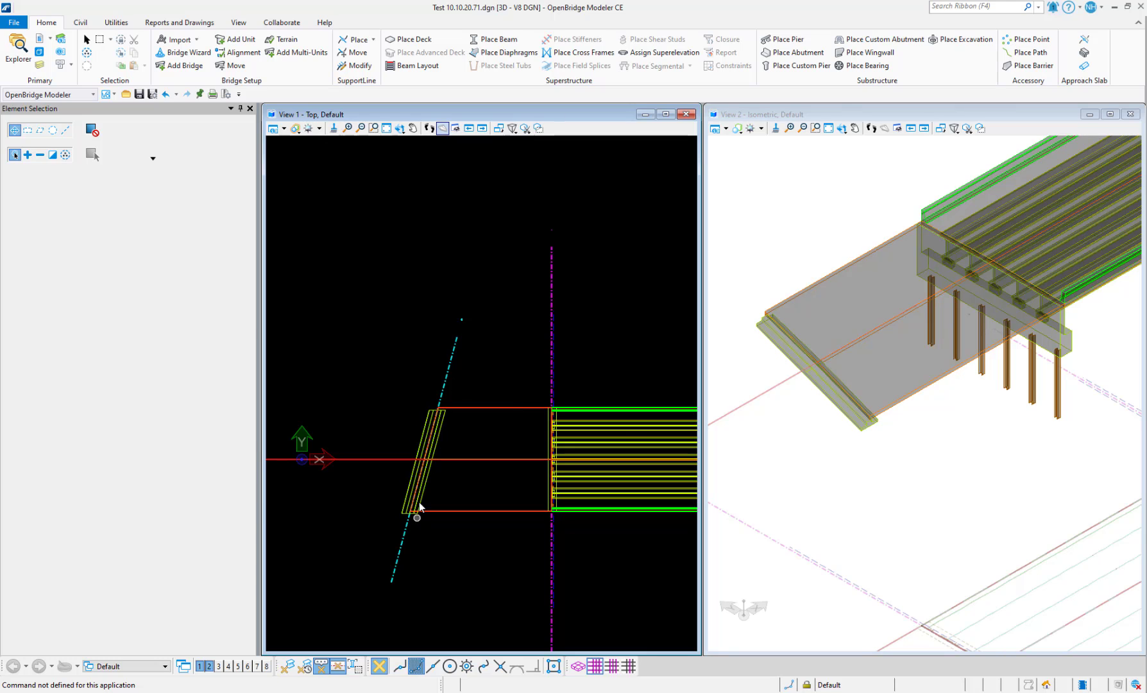
scroll(426, 457, "up", 5)
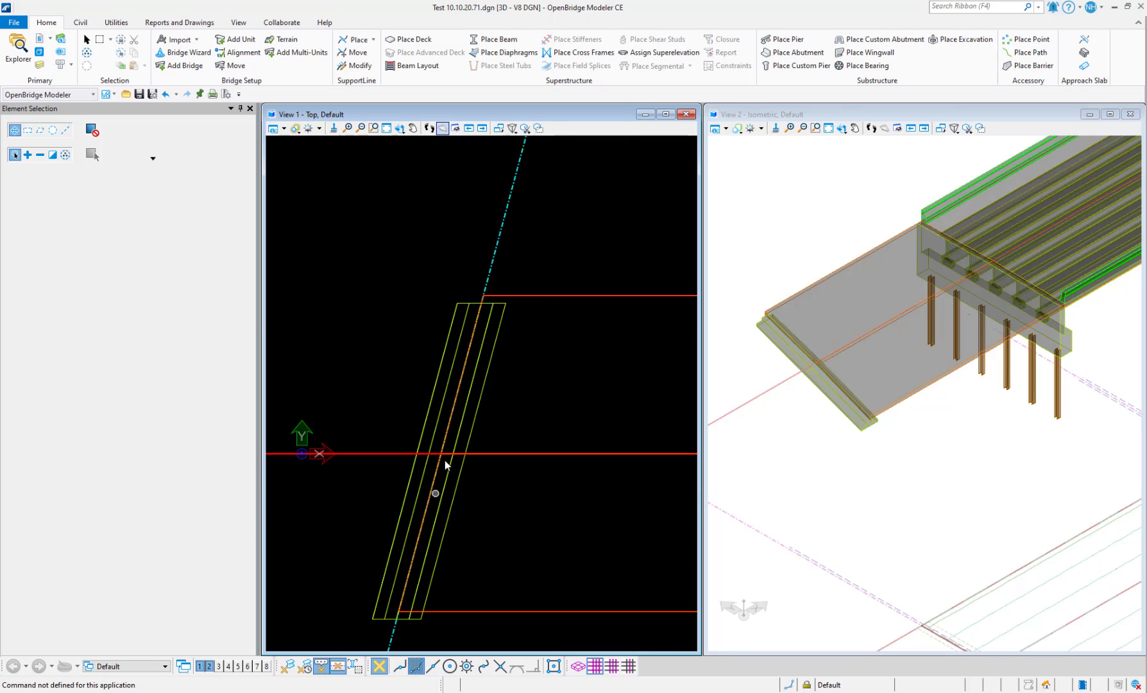
left_click(454, 338)
left_click(463, 334)
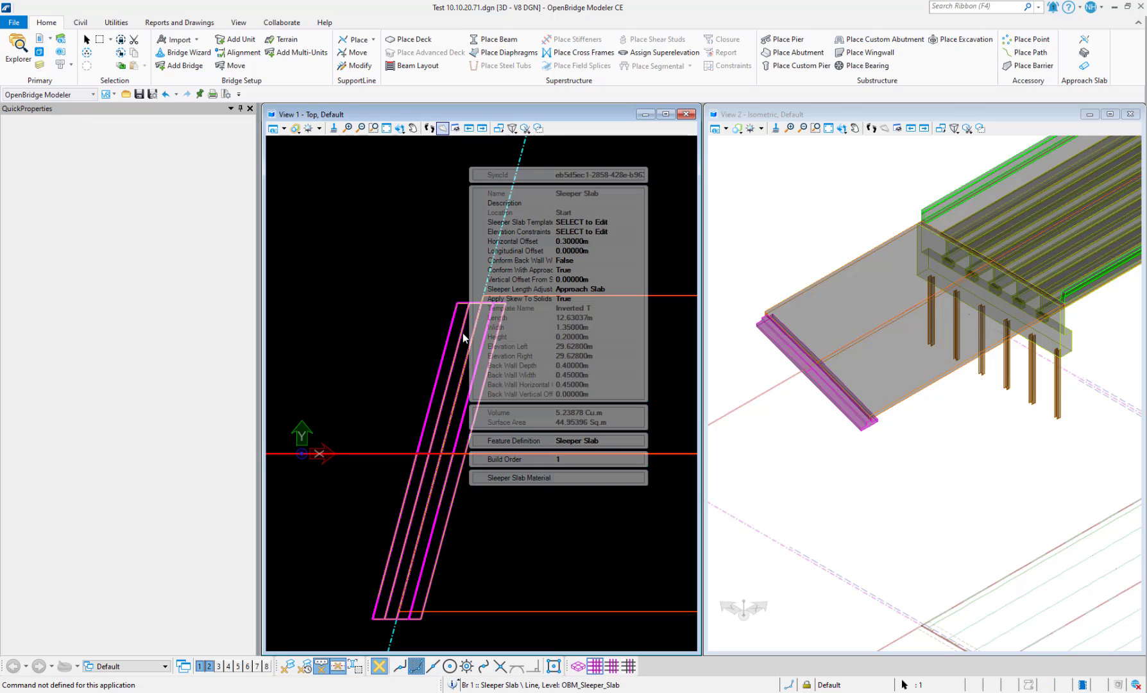
left_click(602, 253)
left_click_drag(605, 252, 535, 254)
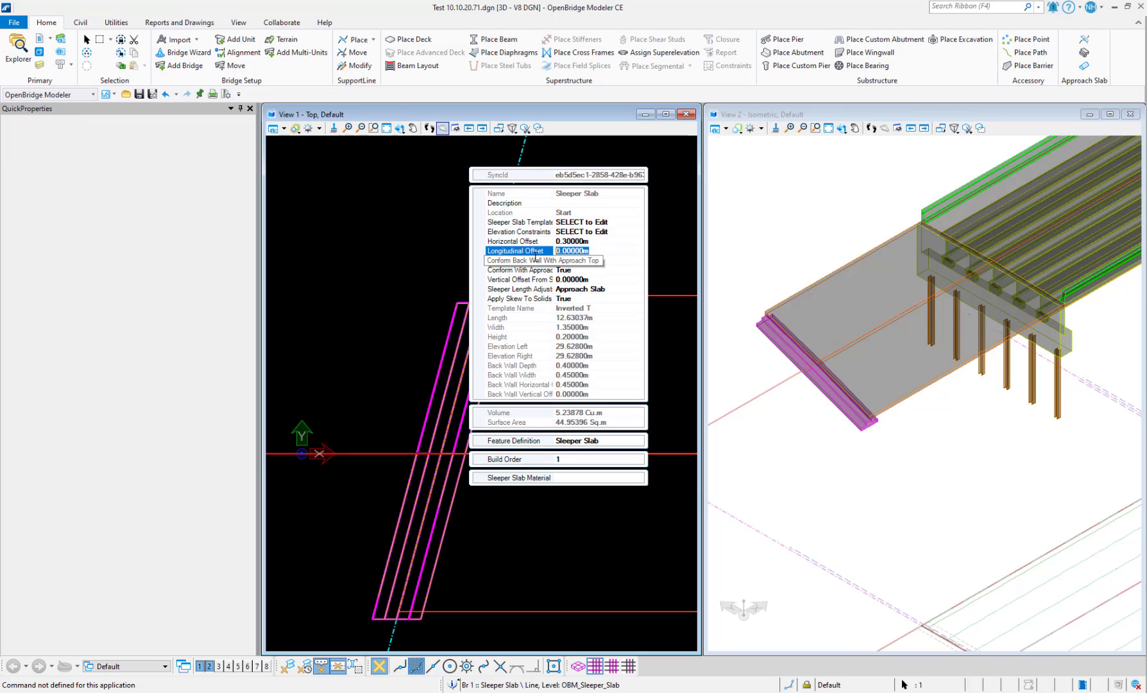
type("0.5")
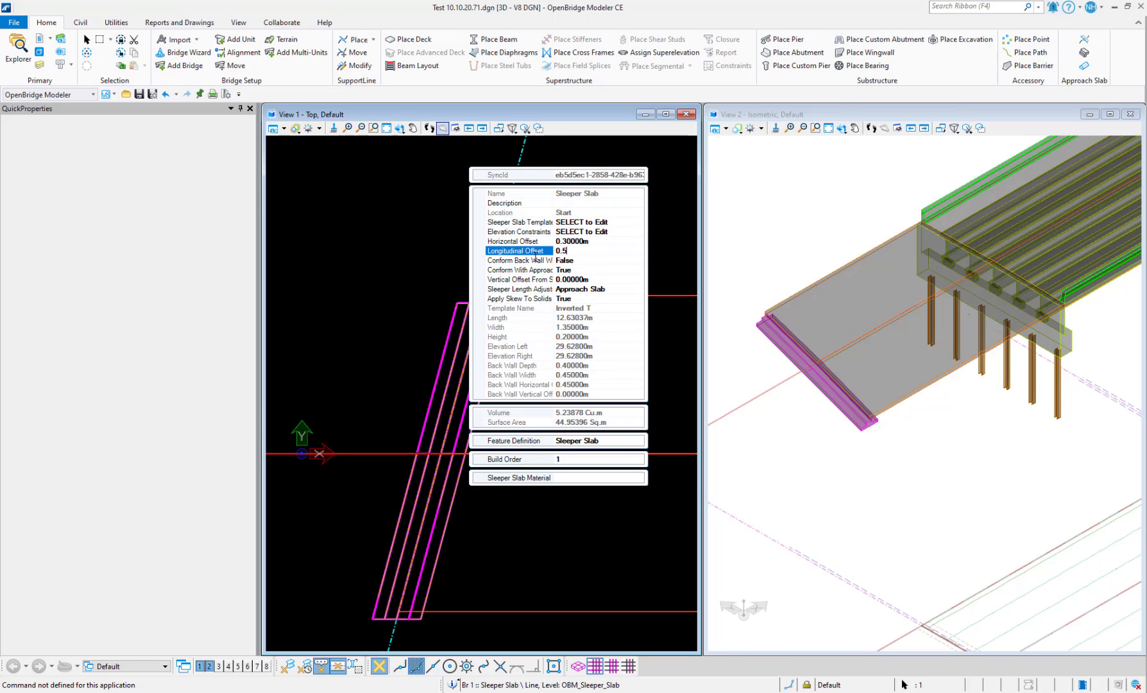
key("Return")
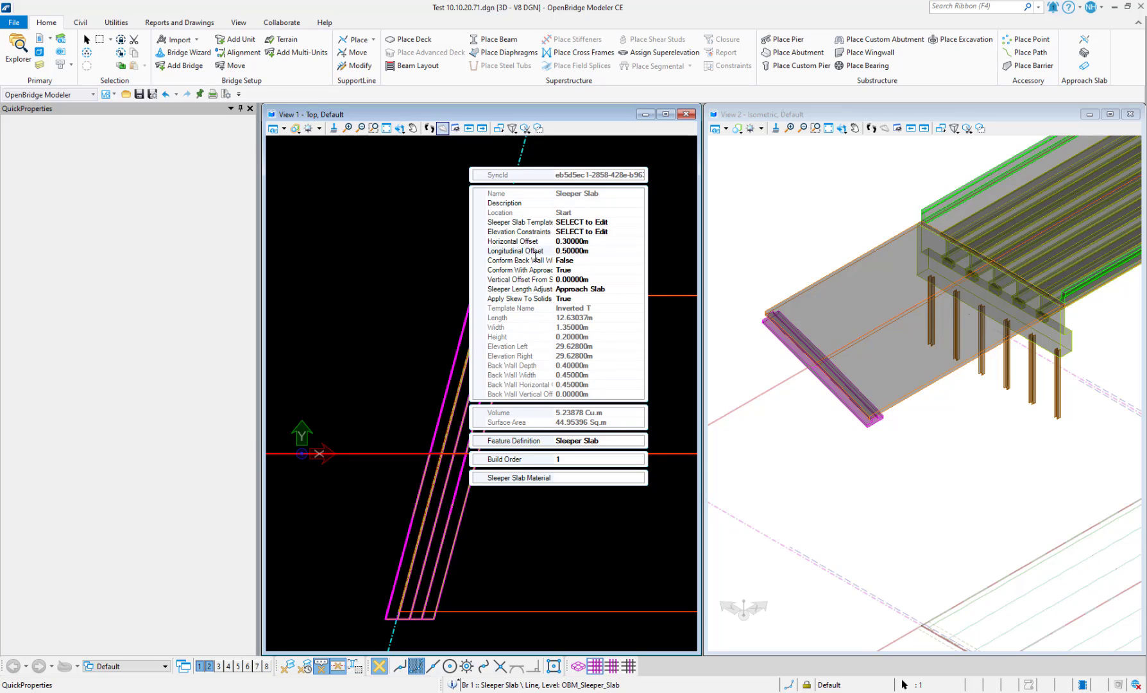
Step: Reset the start sleeper slab's Horizontal Offset and Longitudinal Offset to 0
scroll(436, 402, "up", 2)
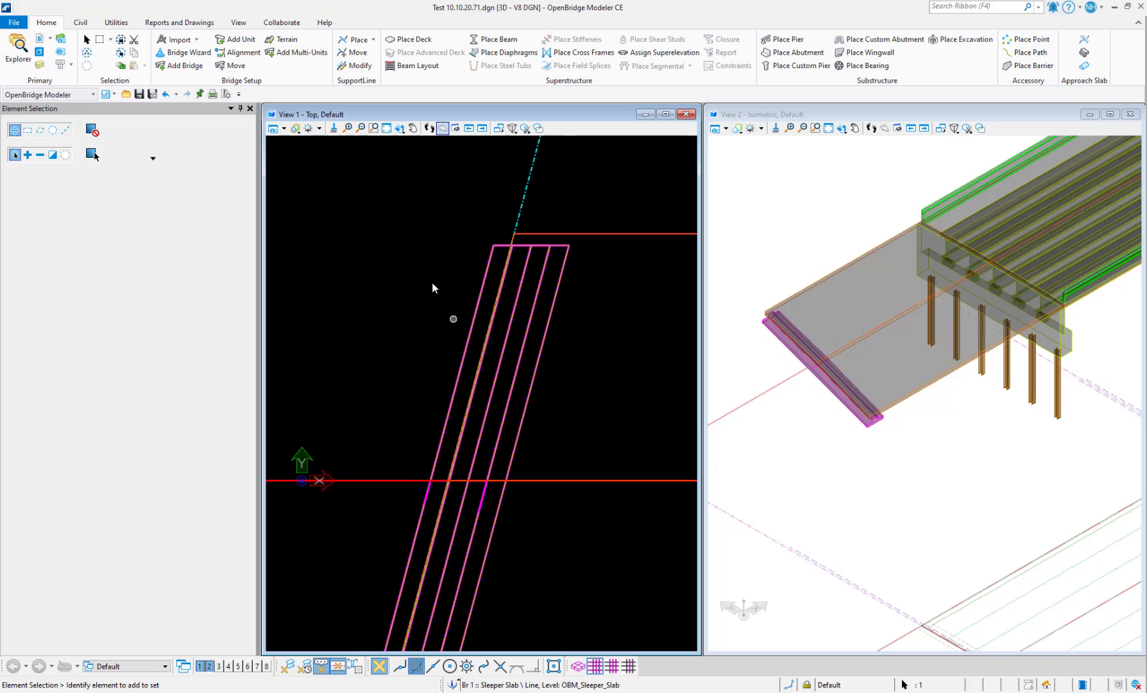
scroll(498, 299, "down", 2)
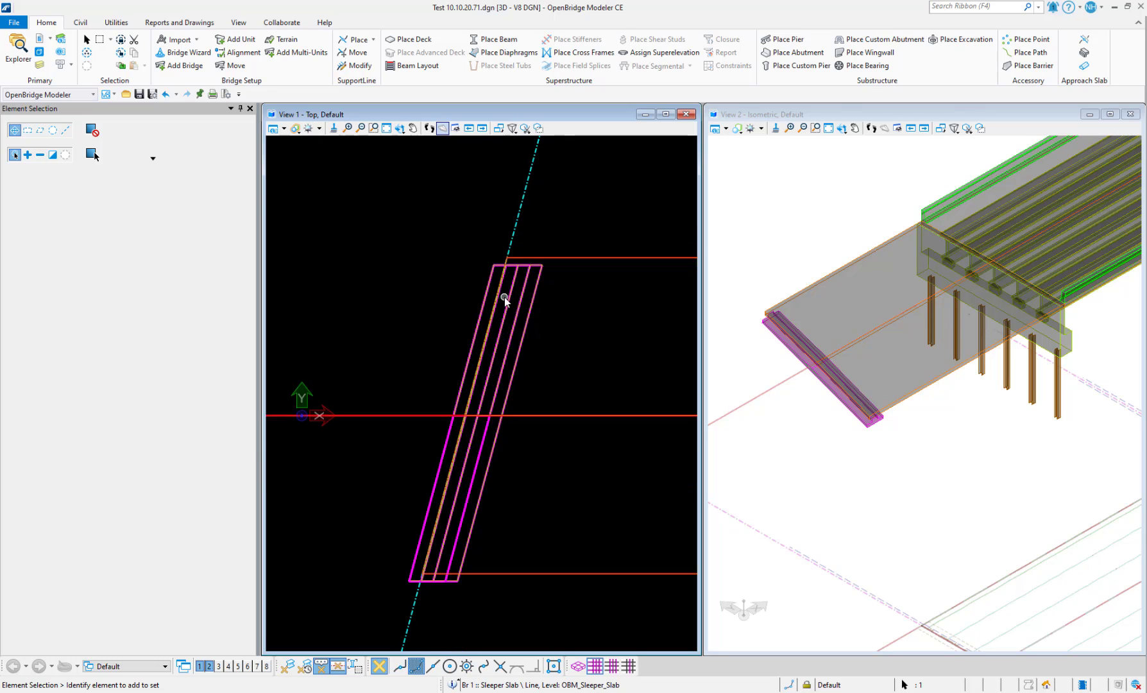
scroll(504, 296, "up", 2)
scroll(507, 296, "down", 2)
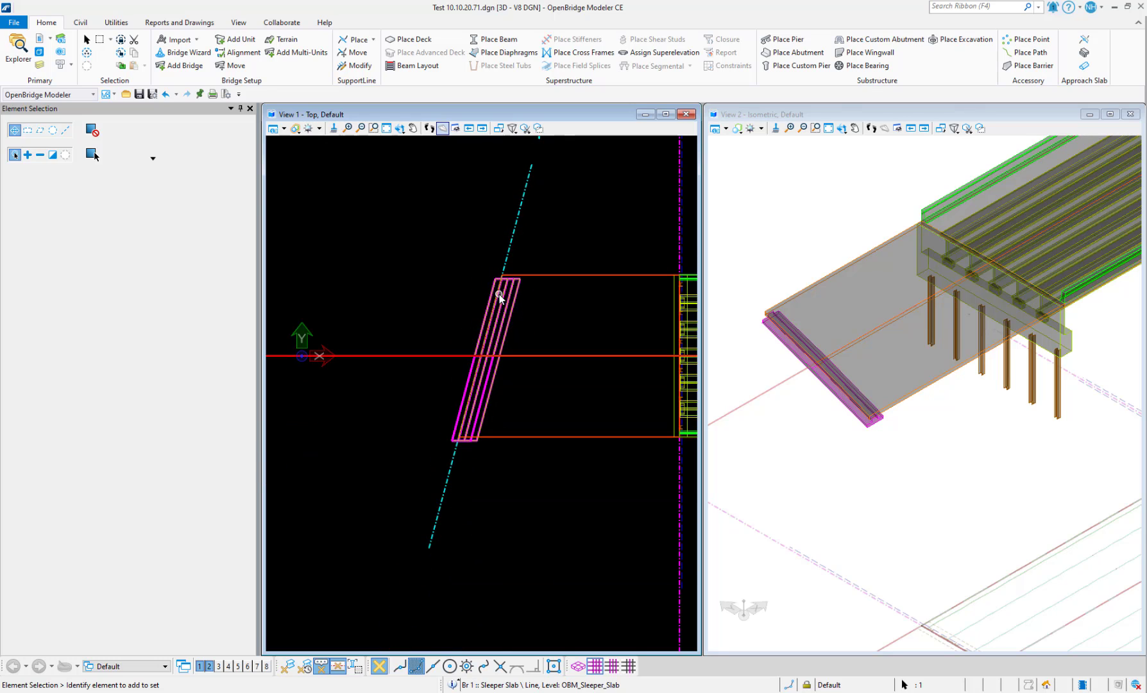
scroll(498, 294, "up", 1)
left_click(492, 293)
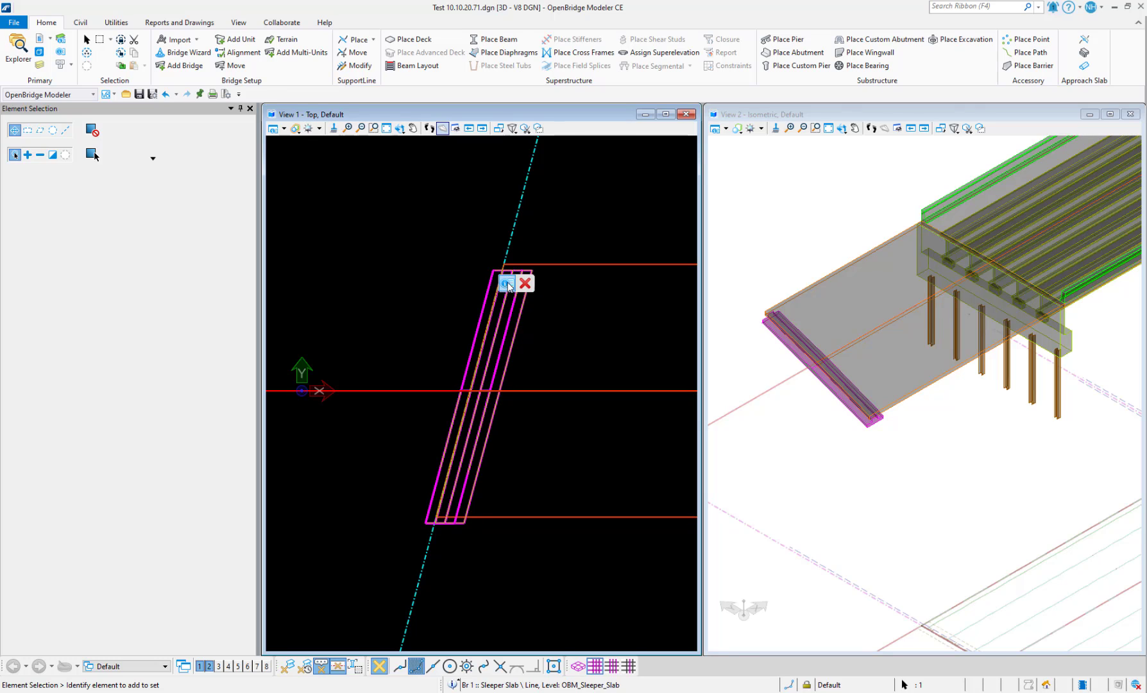
left_click(638, 190)
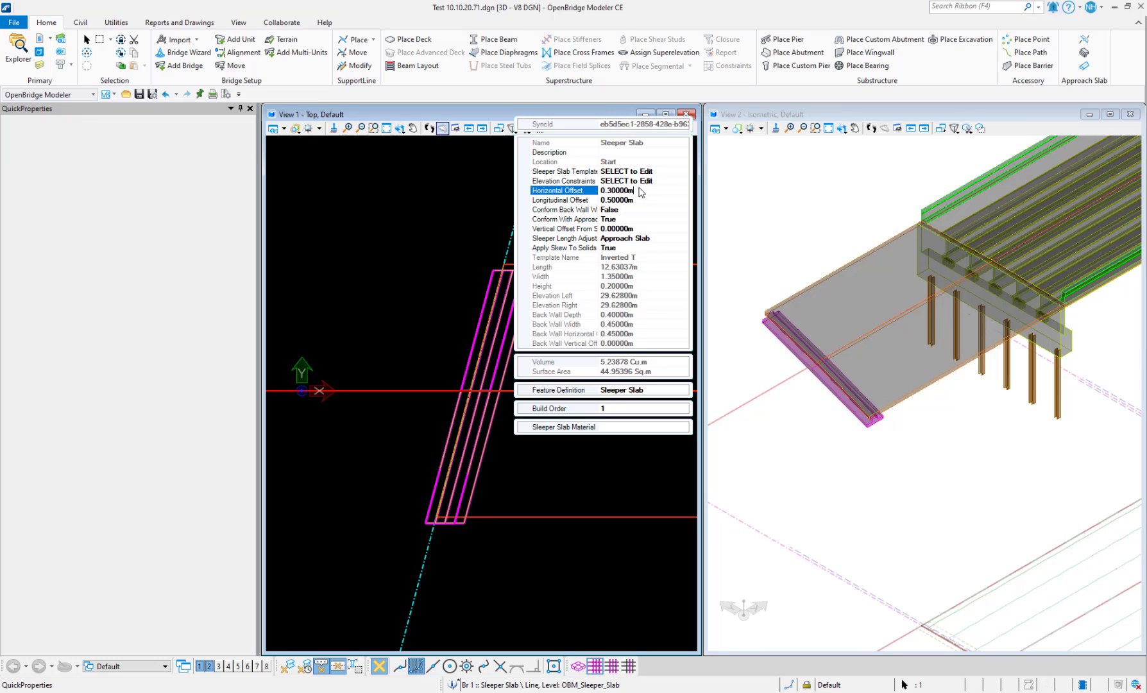
double_click(628, 191)
type("0")
key("Return")
left_click(647, 201)
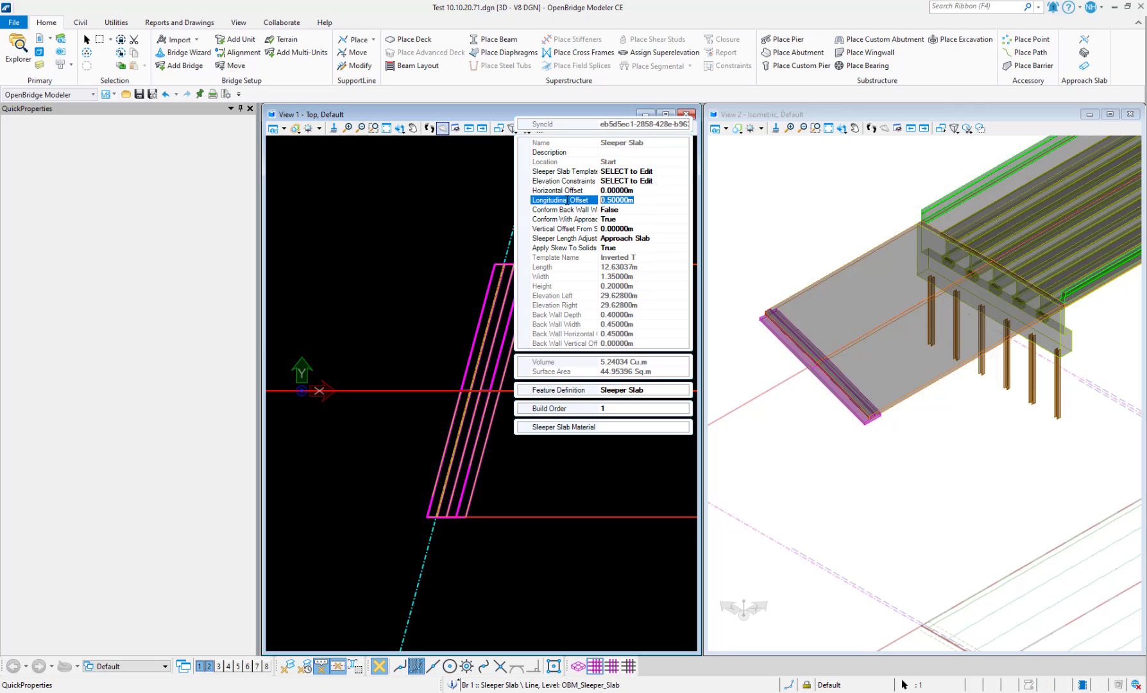
type("0")
key("Return")
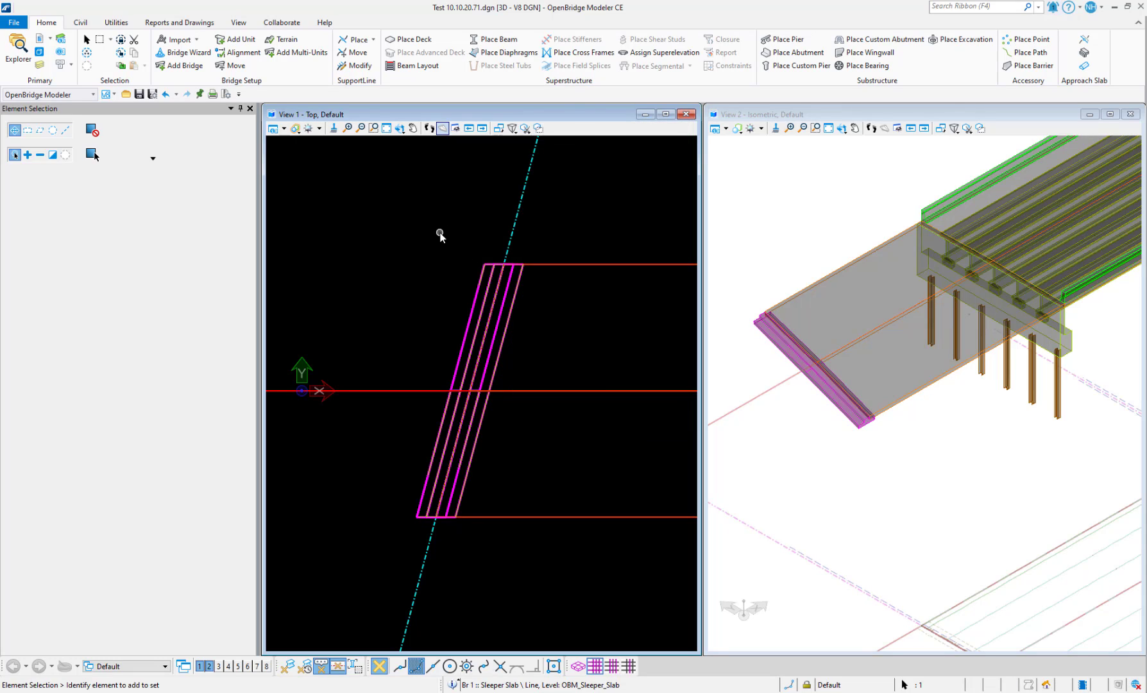
Step: Set the start approach slab's Start Station Offset to 0.5 m to shorten it over the sleeper slab
left_click(488, 243)
left_click(574, 268)
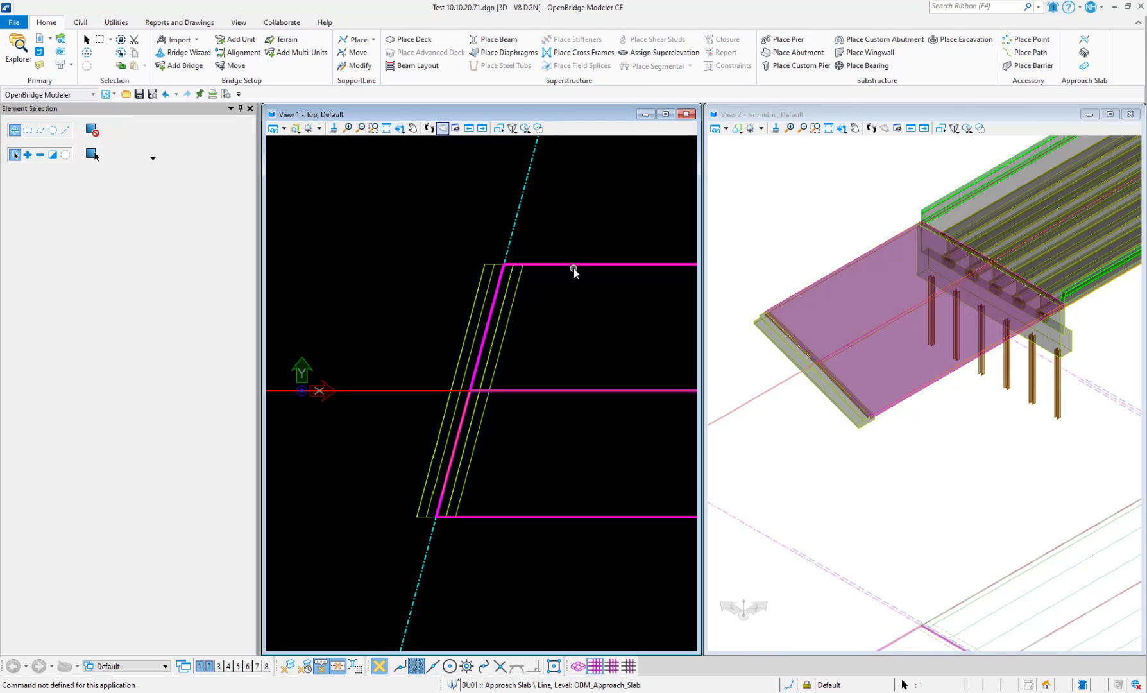
scroll(828, 367, "up", 6)
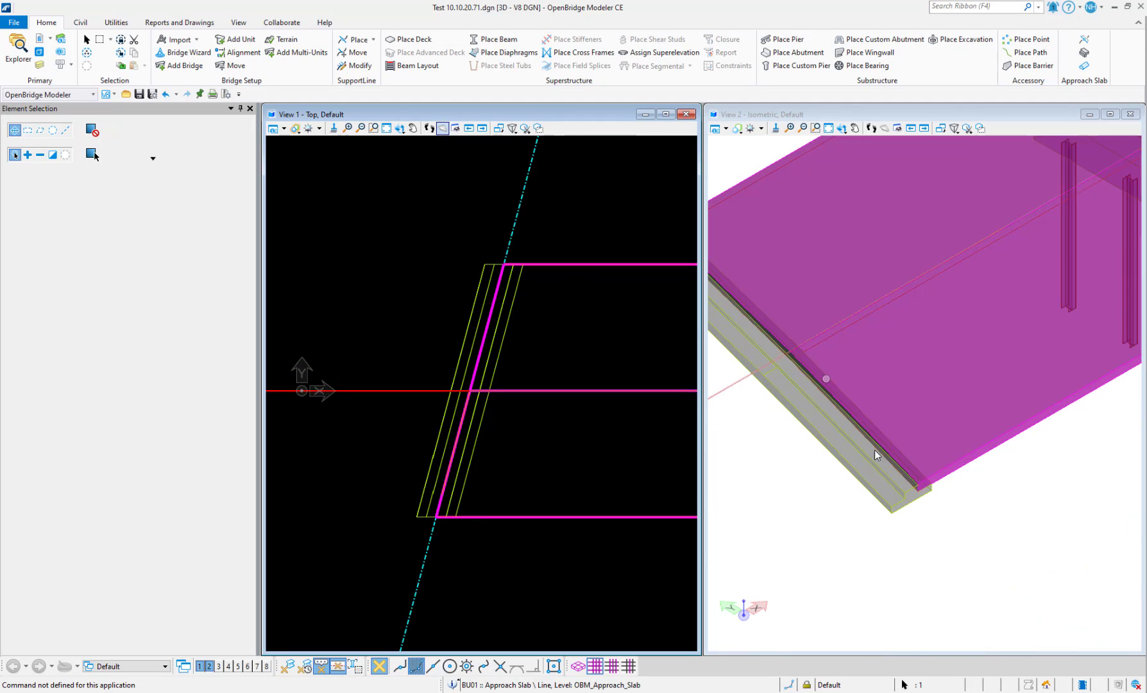
scroll(881, 460, "up", 2)
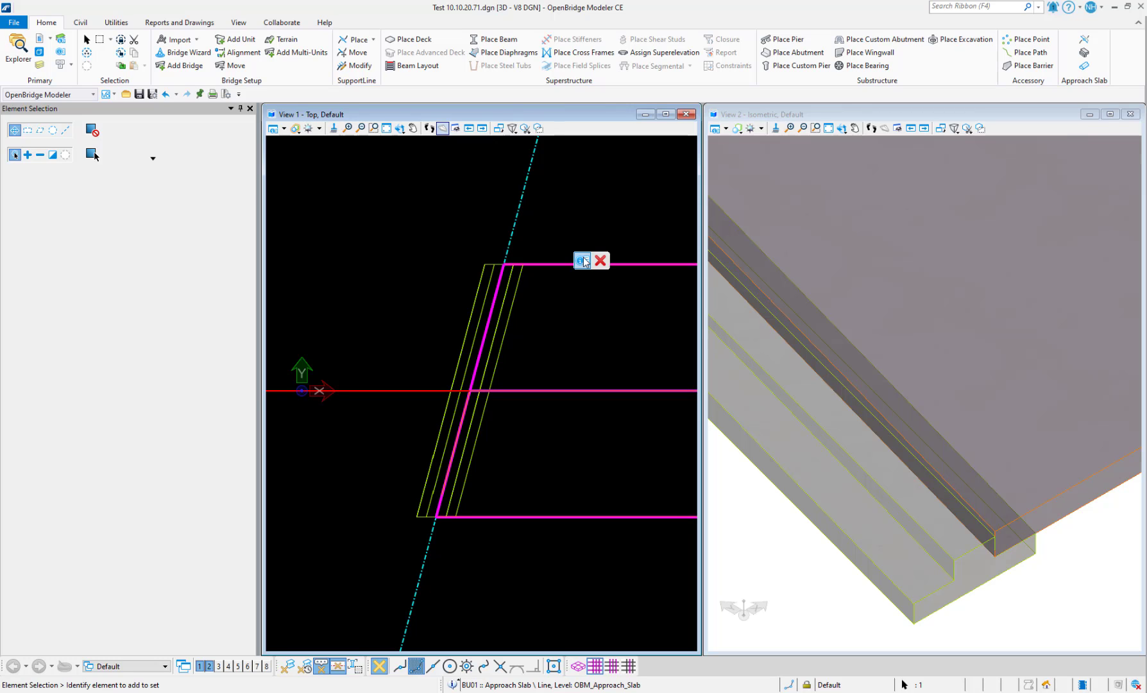
left_click(583, 257)
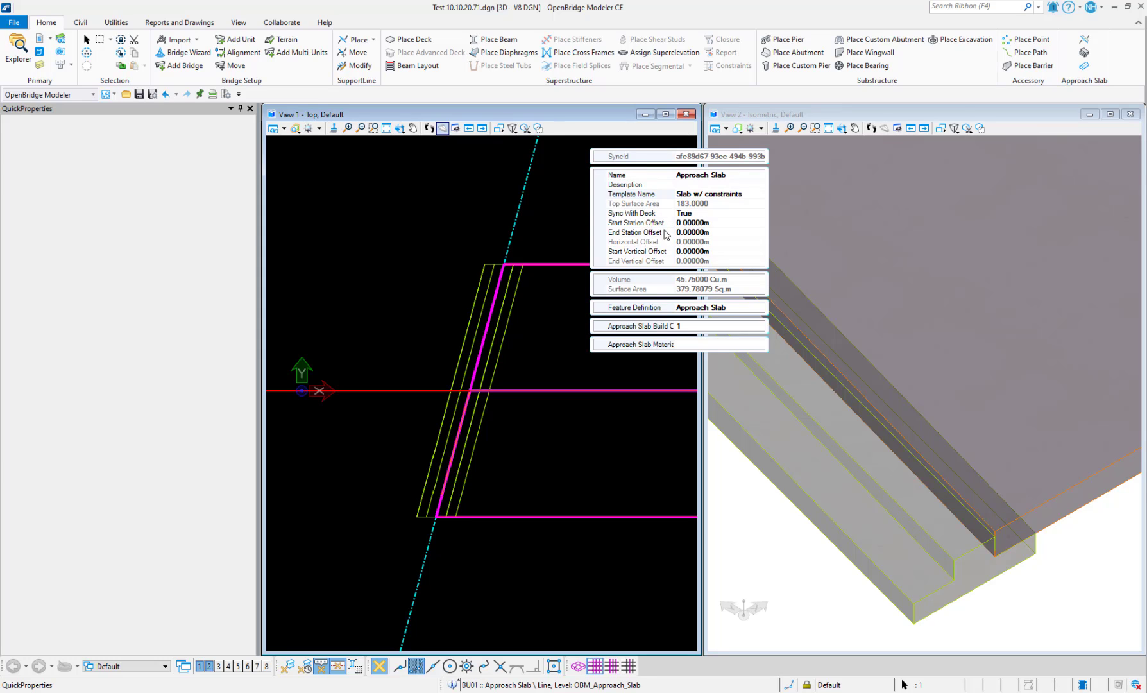
left_click(724, 223)
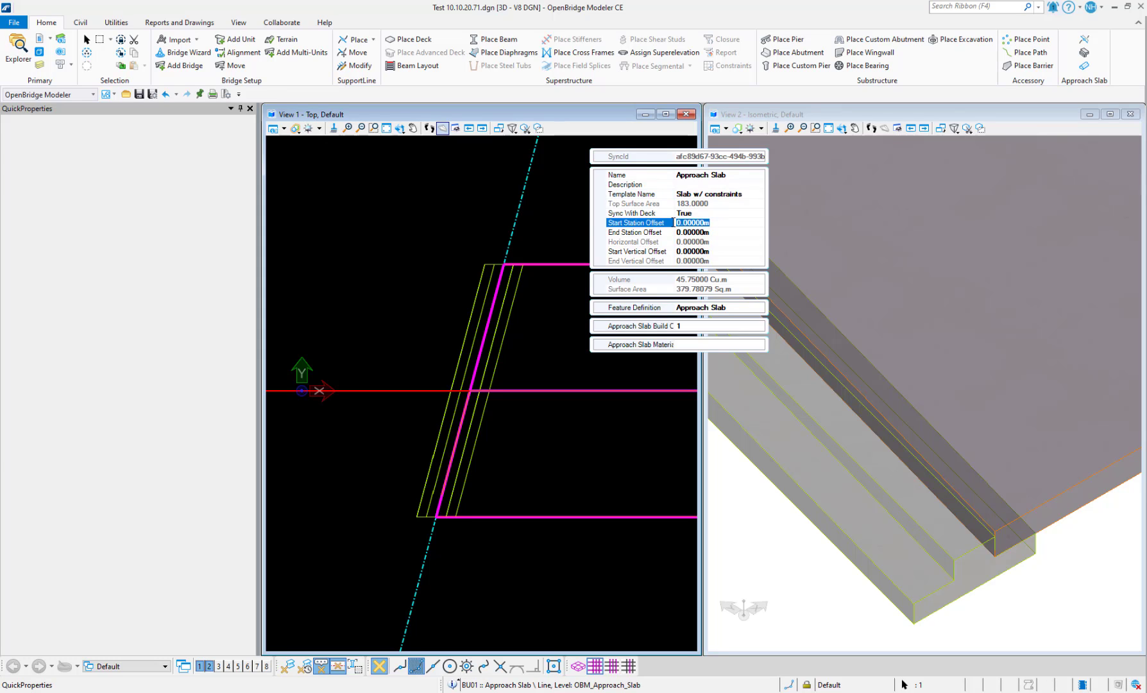
type("0.5")
key("Return")
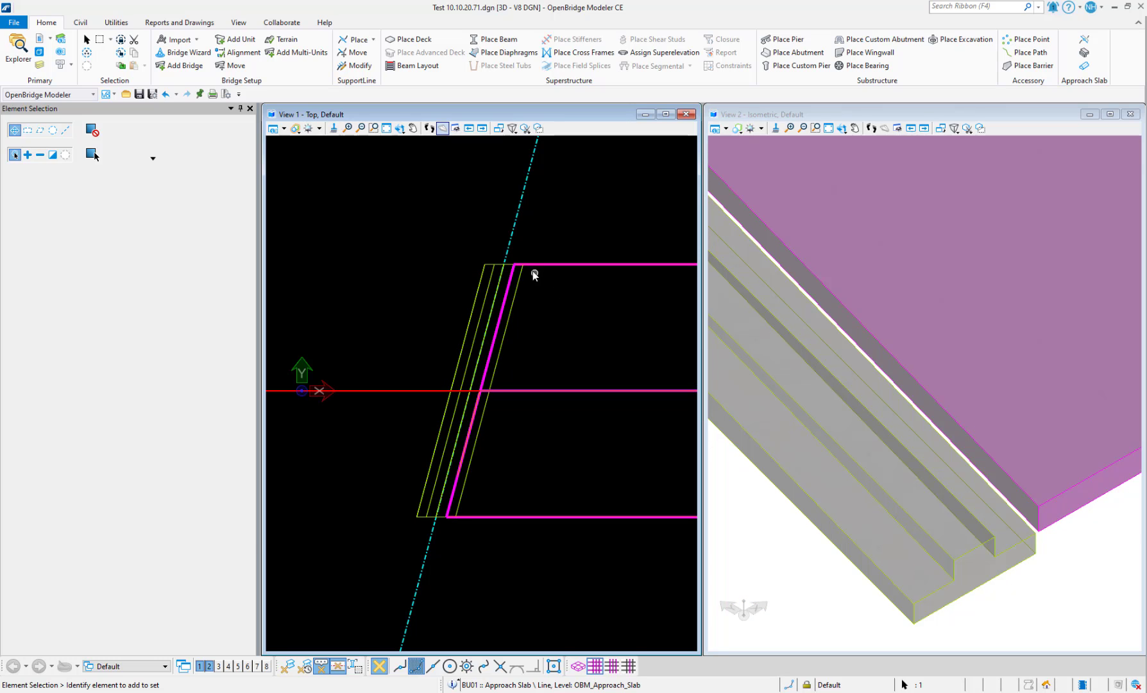
Step: Change the start approach slab's End Station Offset to pull its bridge-side end back from the deck, and clear the selection
left_click(553, 268)
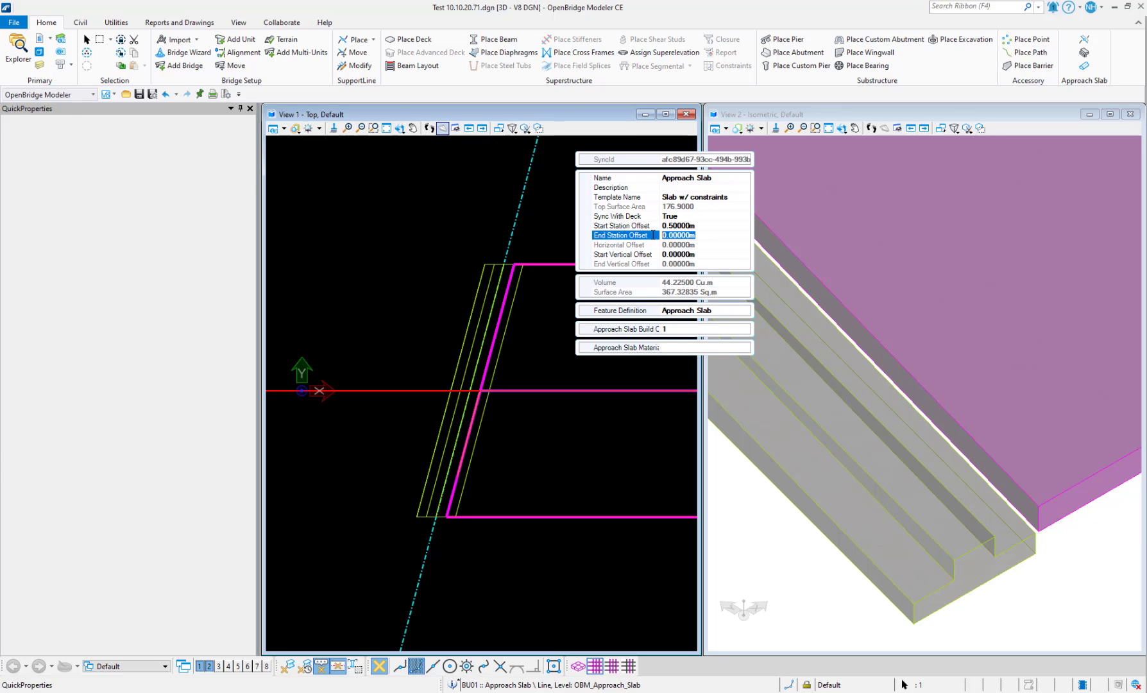
left_click(440, 520)
scroll(474, 410, "down", 5)
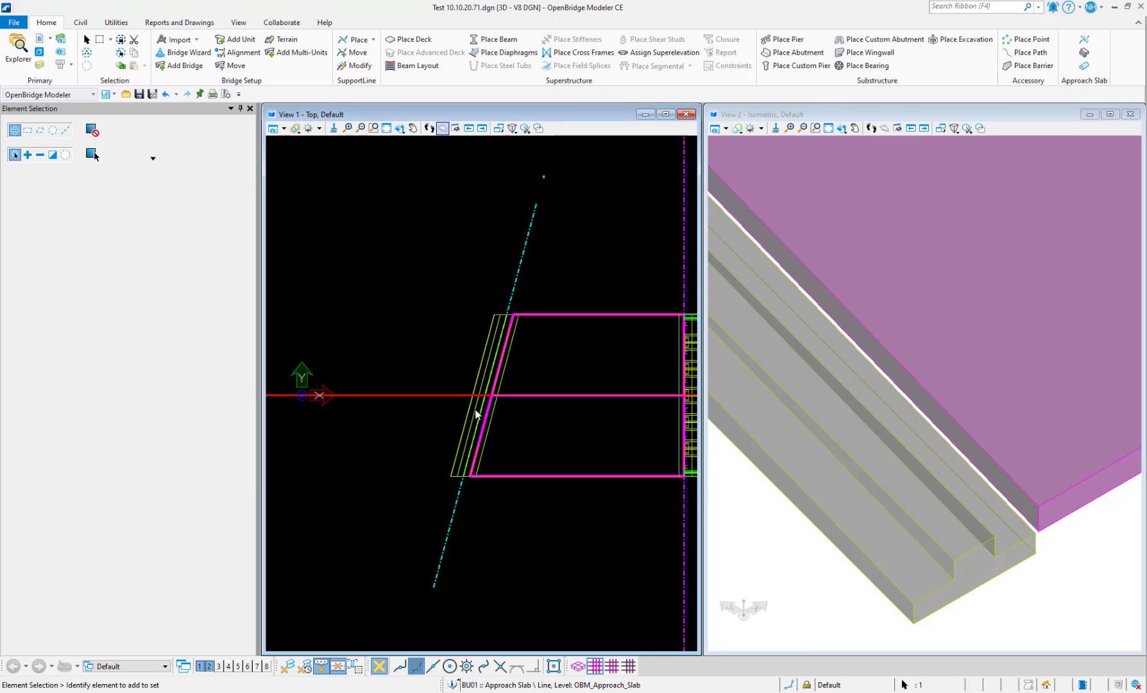
scroll(513, 410, "up", 3)
scroll(512, 408, "up", 4)
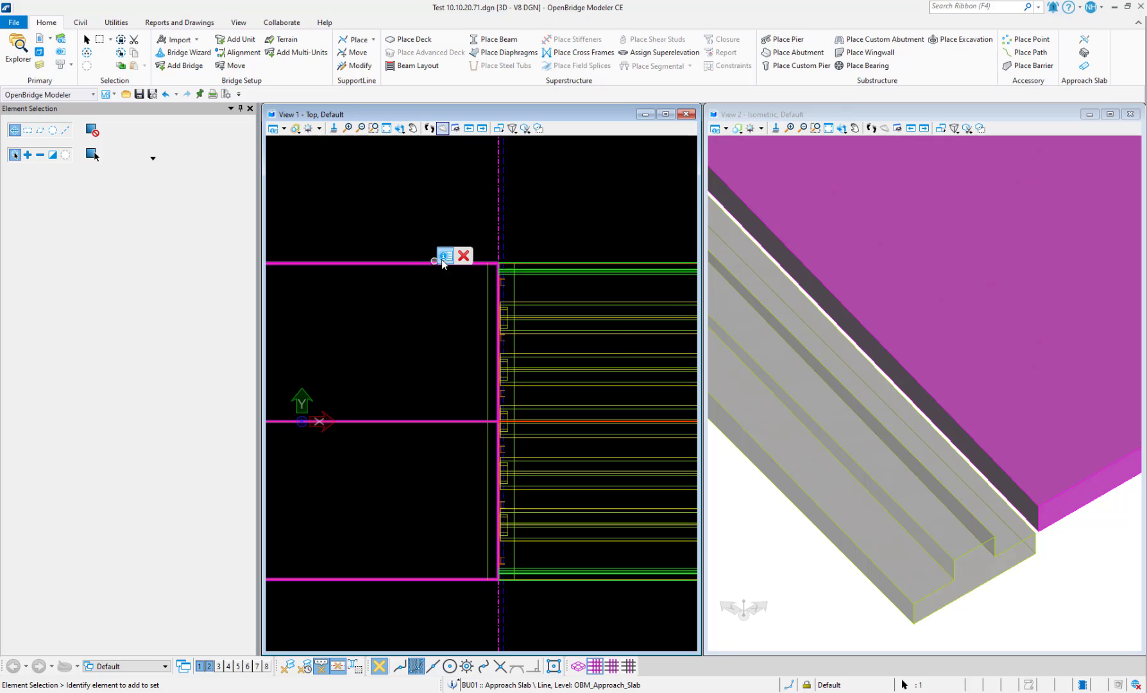
left_click(441, 263)
left_click(558, 236)
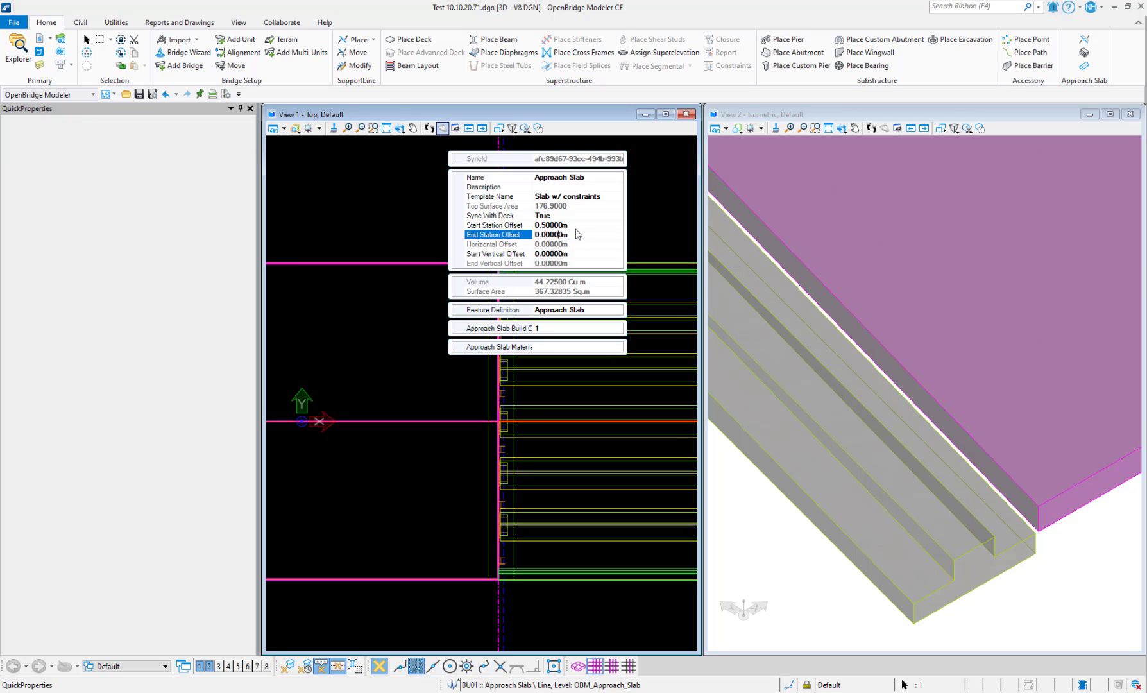
key("Up")
key("Down")
key("BackSpace")
key("Return")
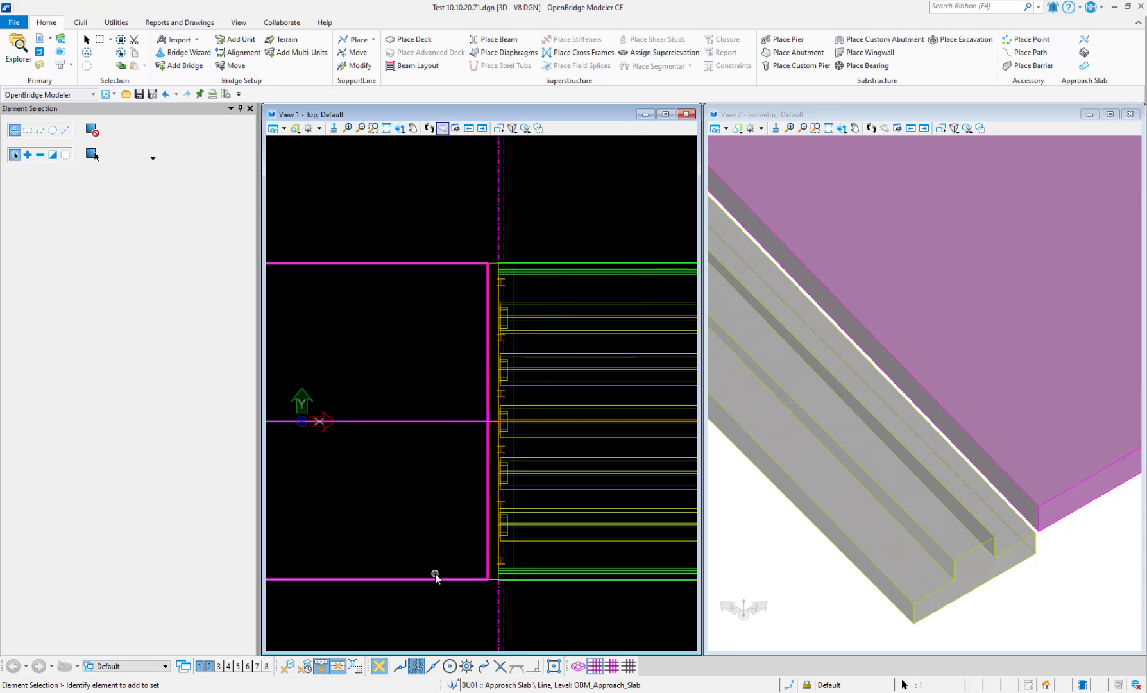
key("Escape")
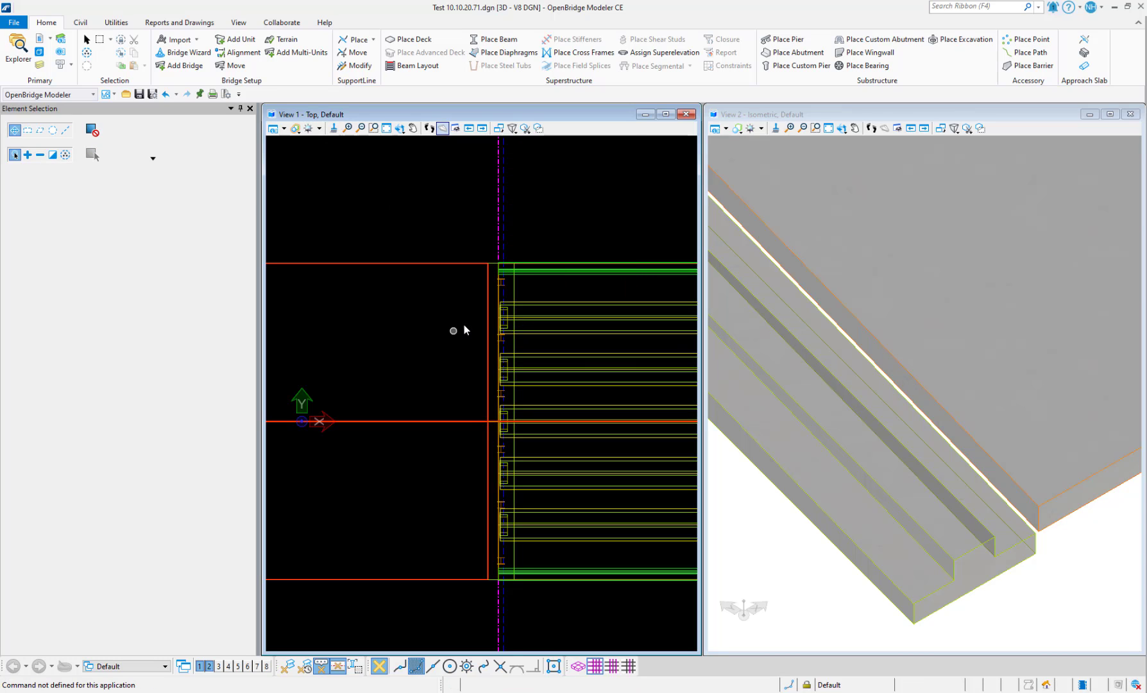
Step: Select the start approach slab in the top view and switch the isometric view to the Front orientation
scroll(463, 324, "down", 3)
scroll(460, 325, "up", 4)
scroll(392, 300, "up", 3)
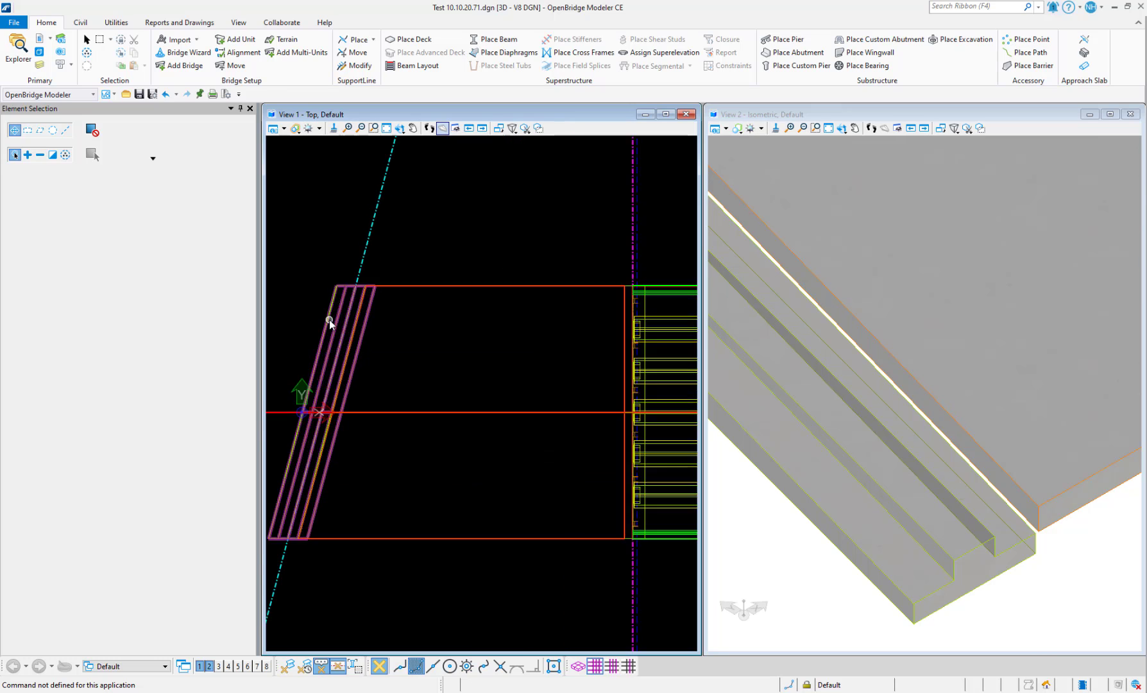
left_click(414, 281)
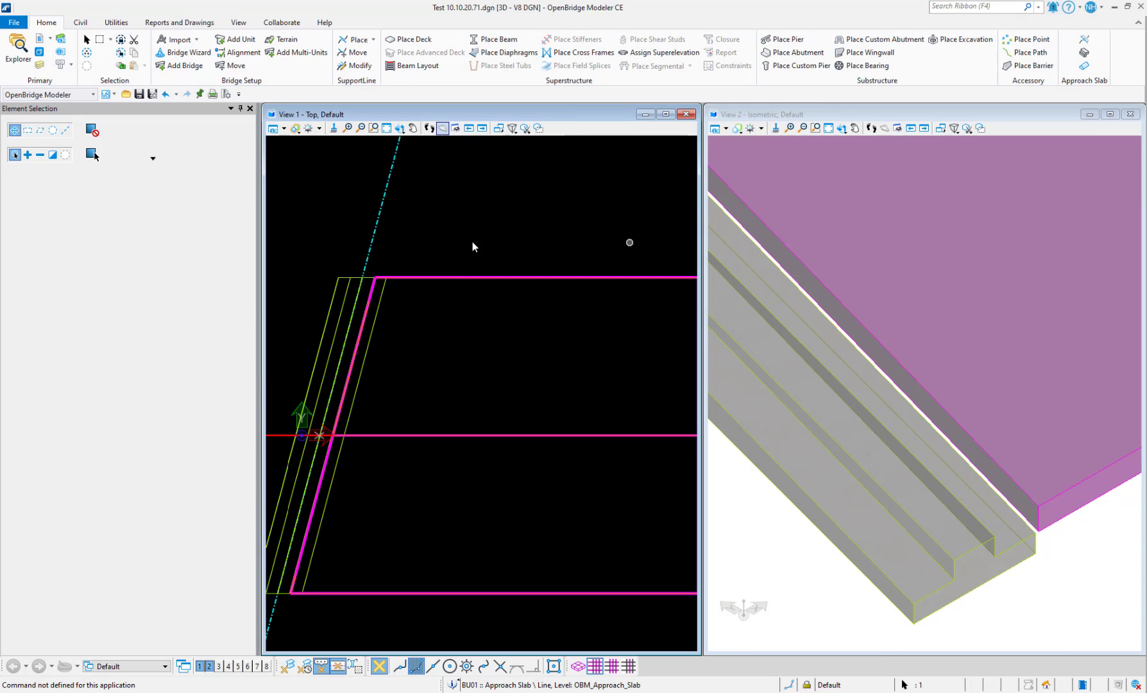
left_click(843, 115)
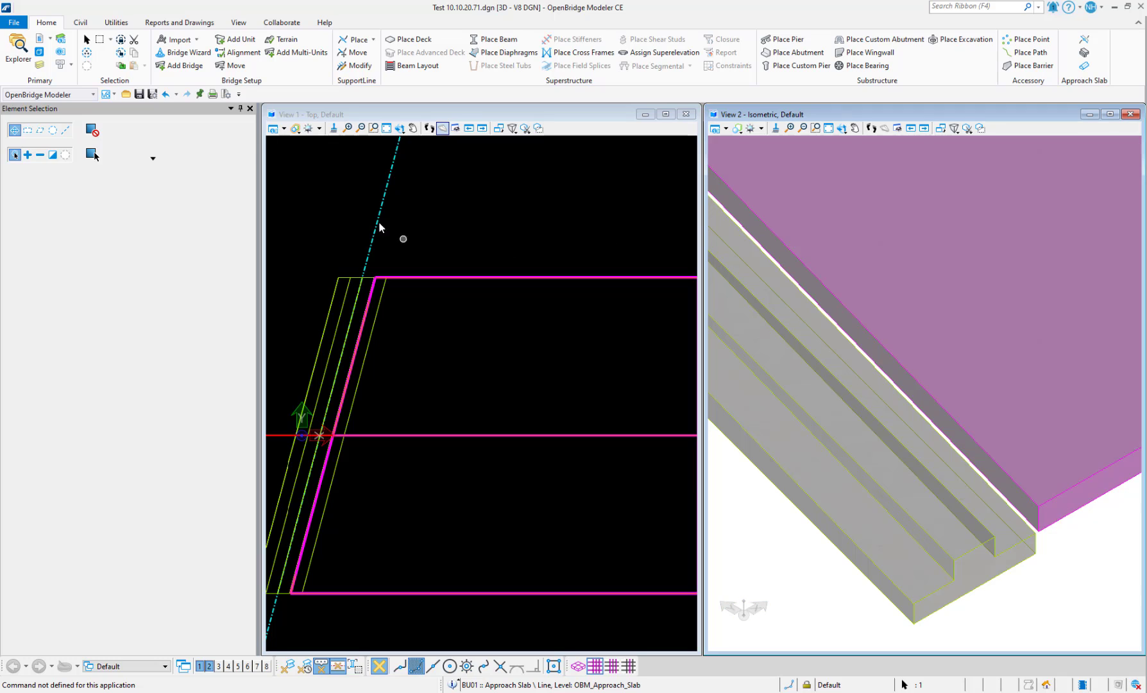
left_click(237, 25)
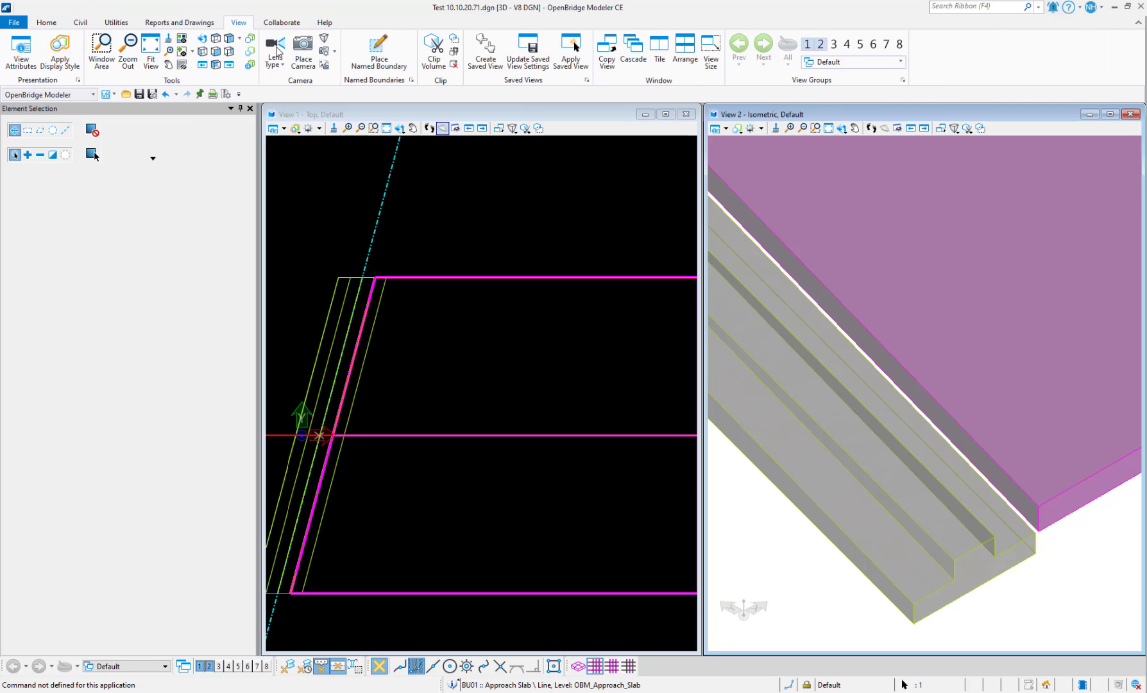
left_click(216, 53)
left_click(966, 479)
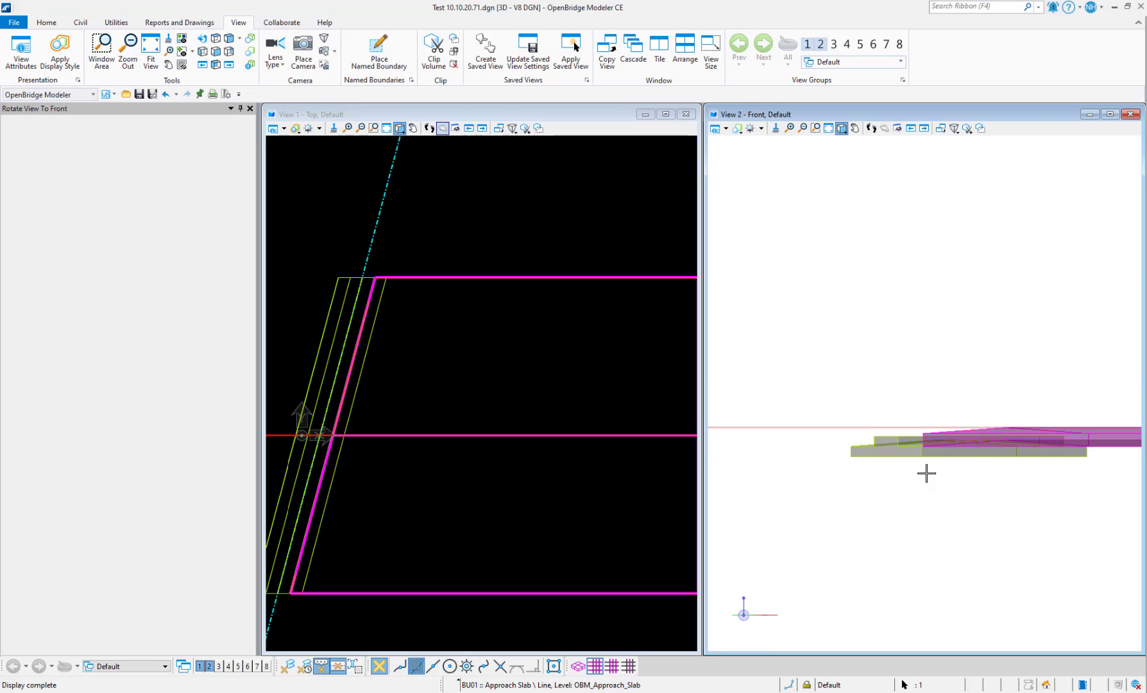
Step: Rotate the front view dynamically to a low oblique angle on the start approach and sleeper slabs, and clear the selection
left_click(202, 38)
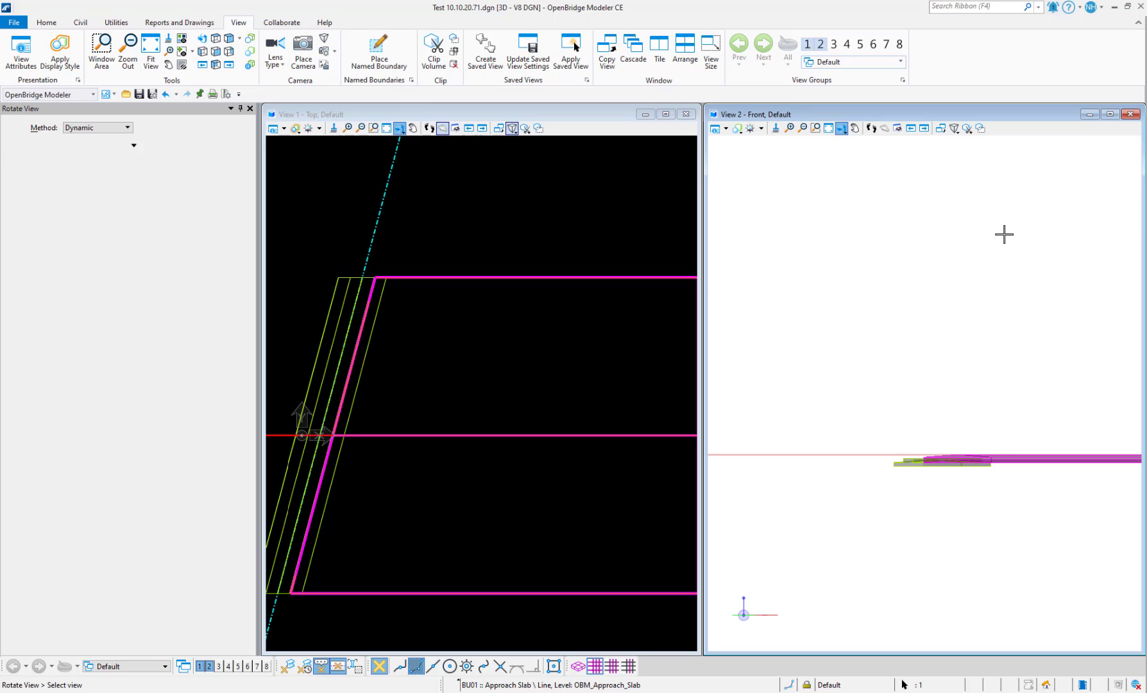
left_click(937, 233)
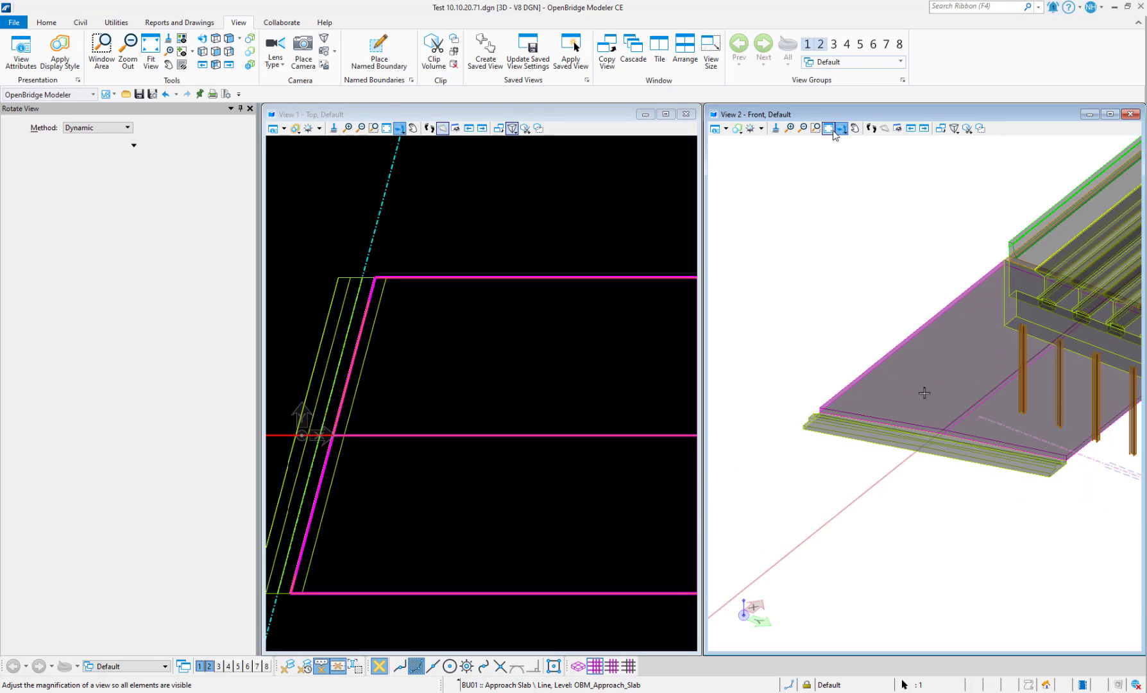
left_click(853, 200)
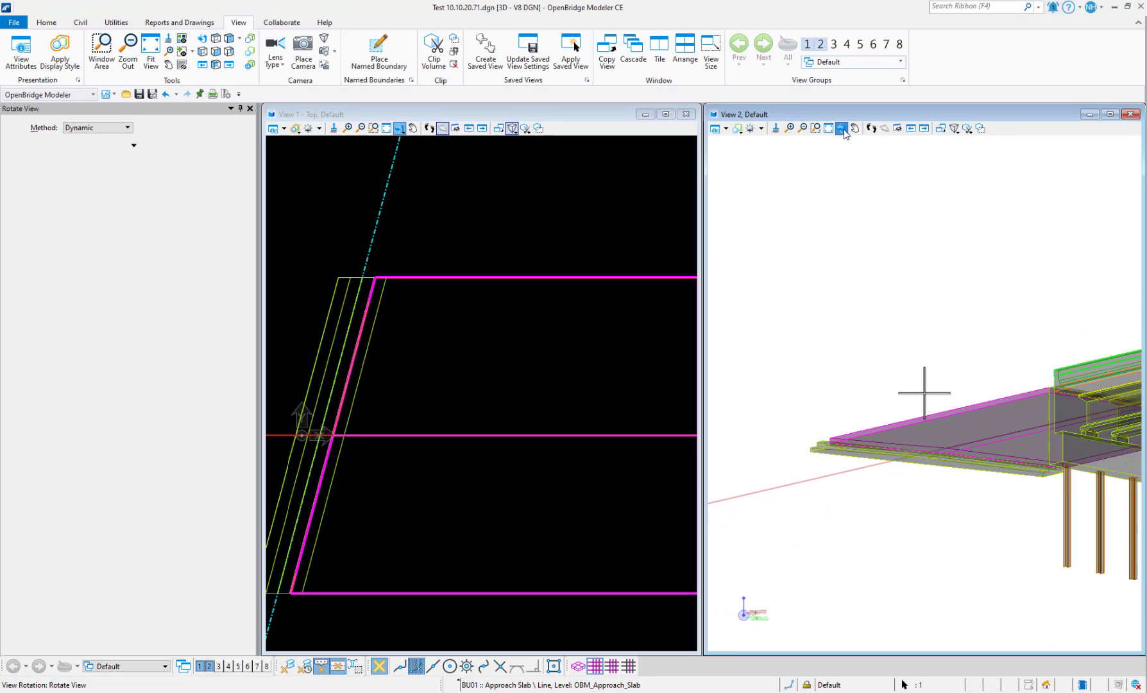
left_click(991, 507)
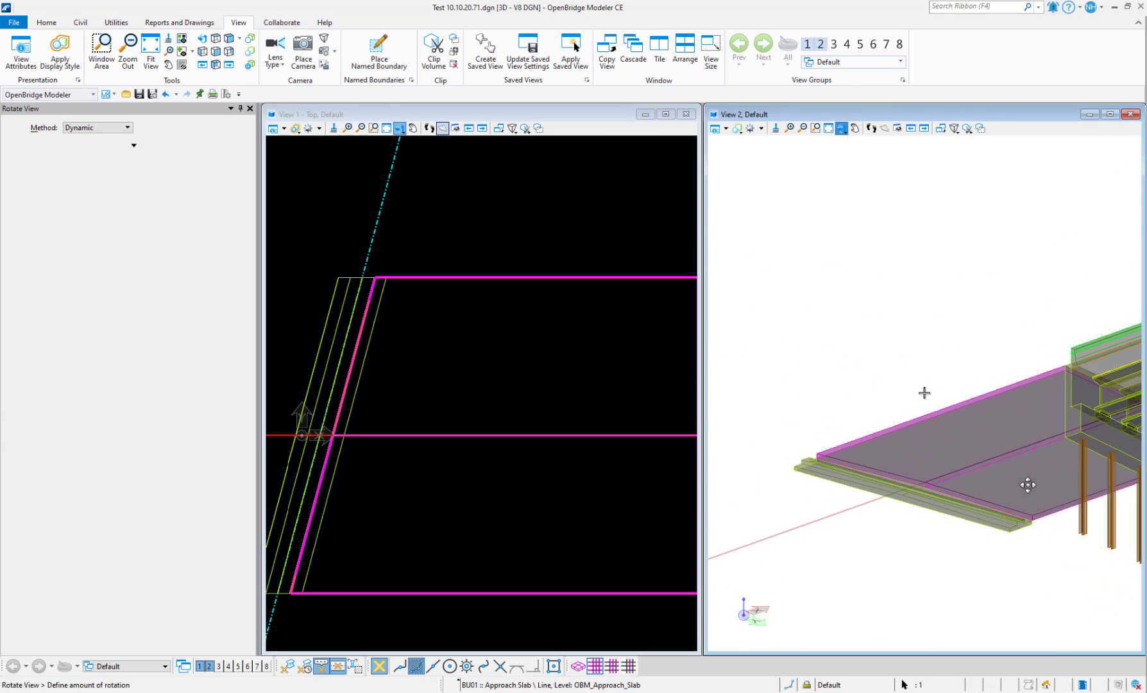
left_click(1087, 524)
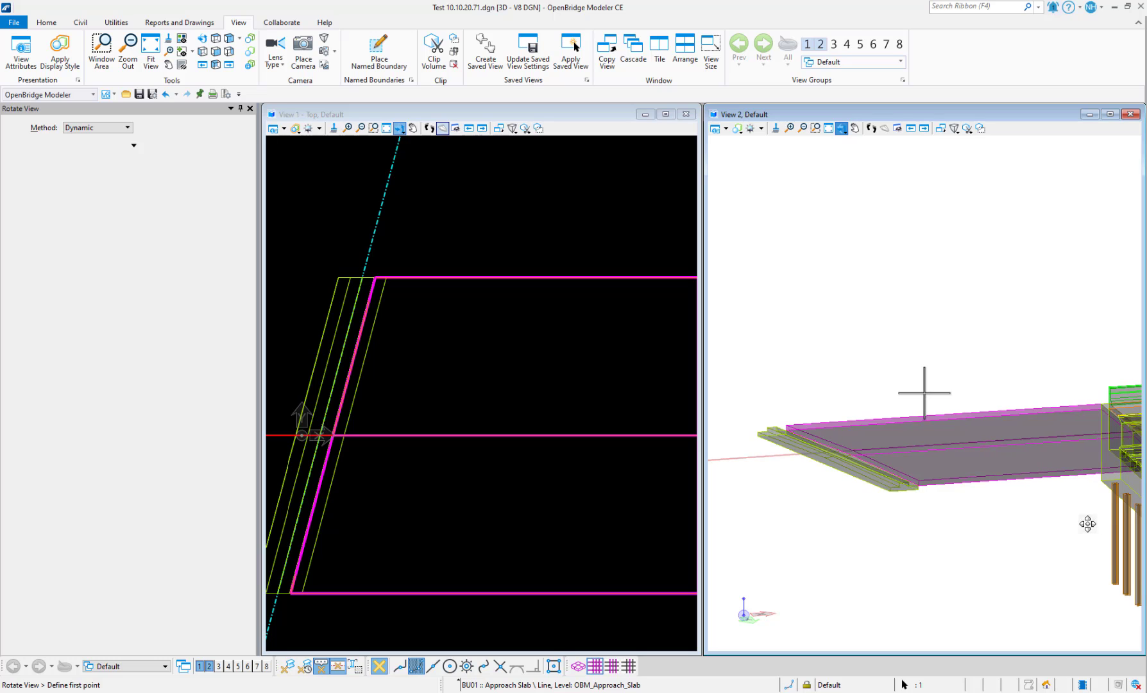
left_click(1084, 523)
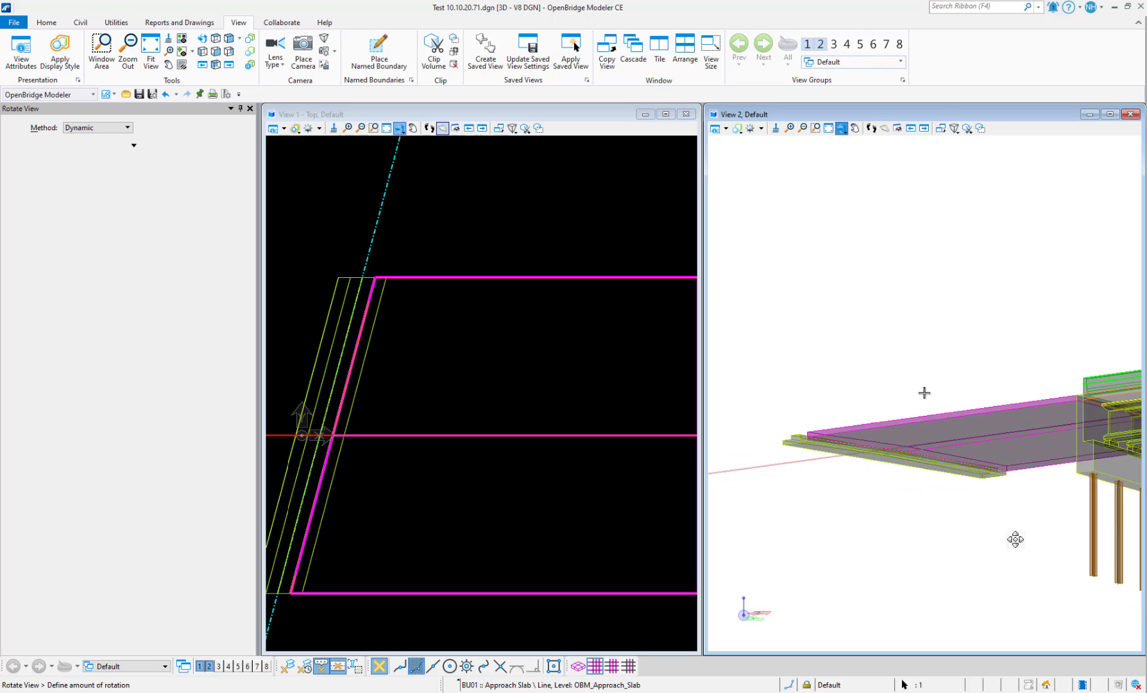
left_click(1084, 522)
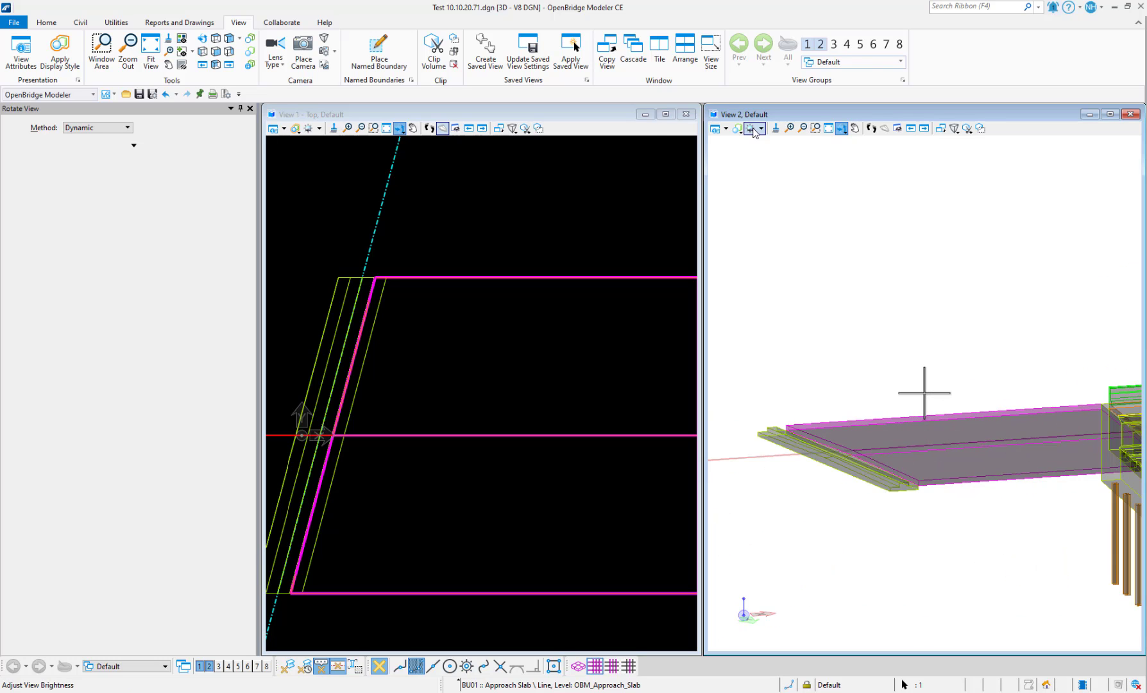
left_click(46, 22)
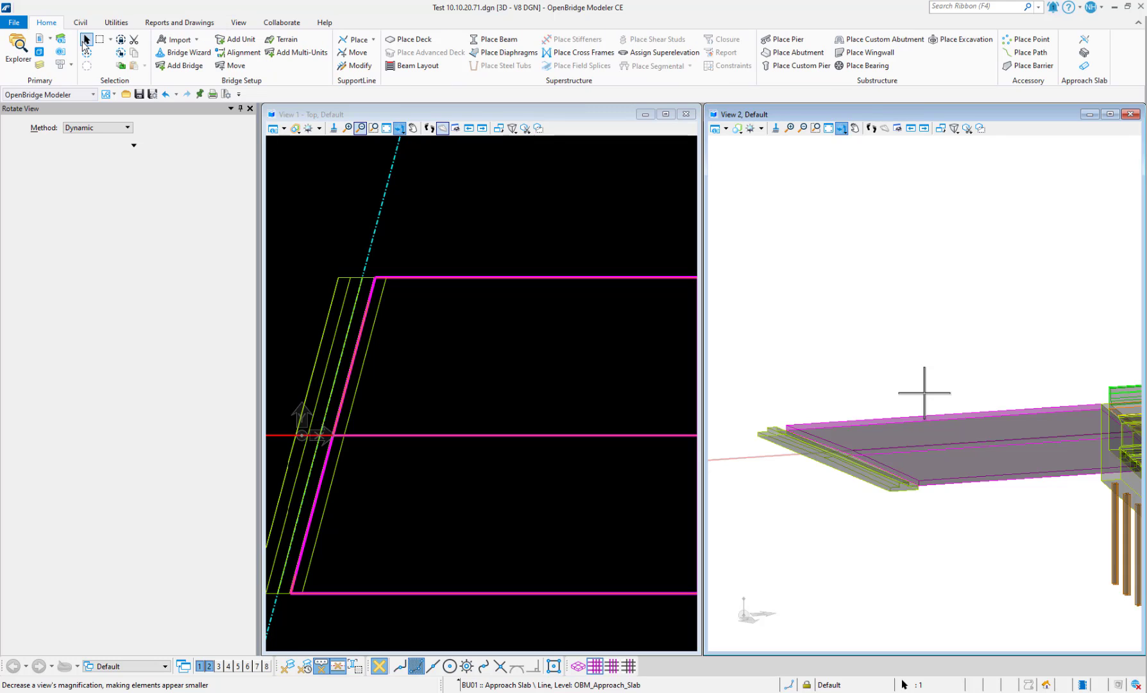
left_click(84, 41)
left_click(885, 371)
scroll(922, 545, "up", 2)
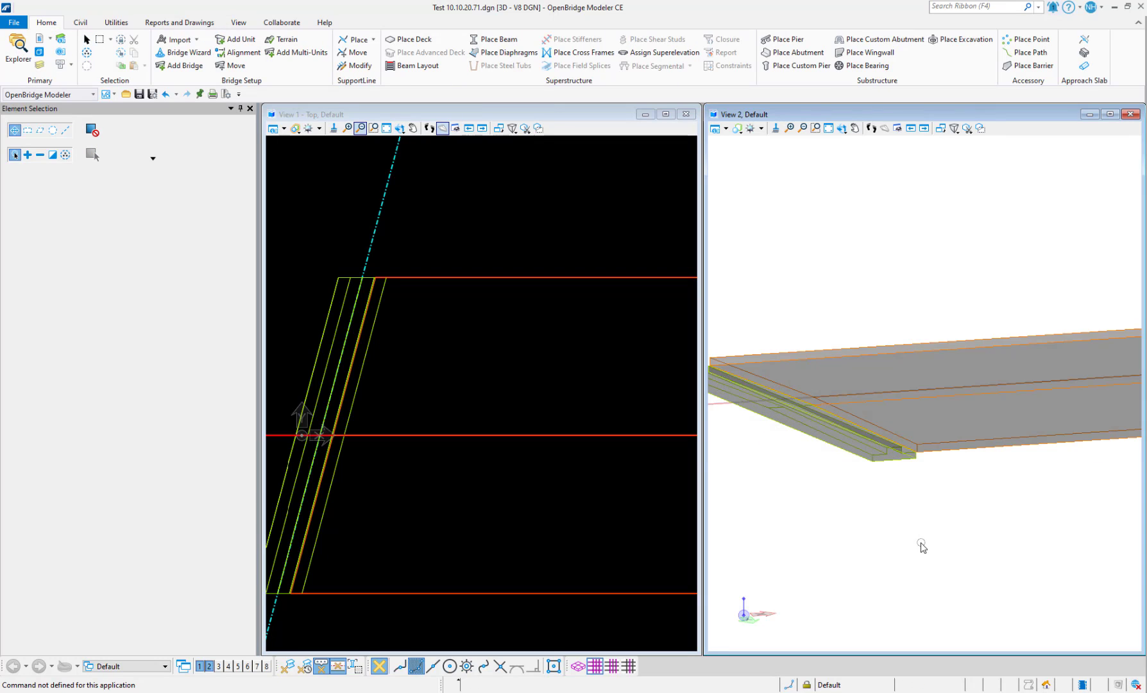
scroll(879, 538, "down", 2)
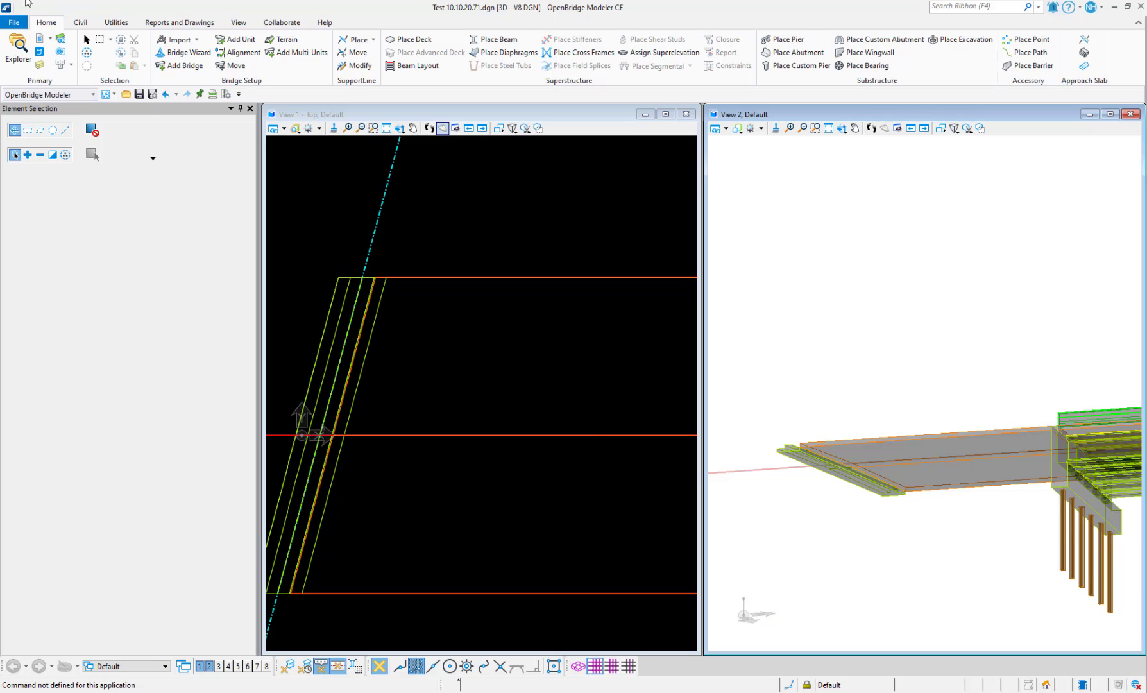
Step: Examine the start approach slab's quick properties, including its station and vertical offsets, and clear the selection
left_click(84, 41)
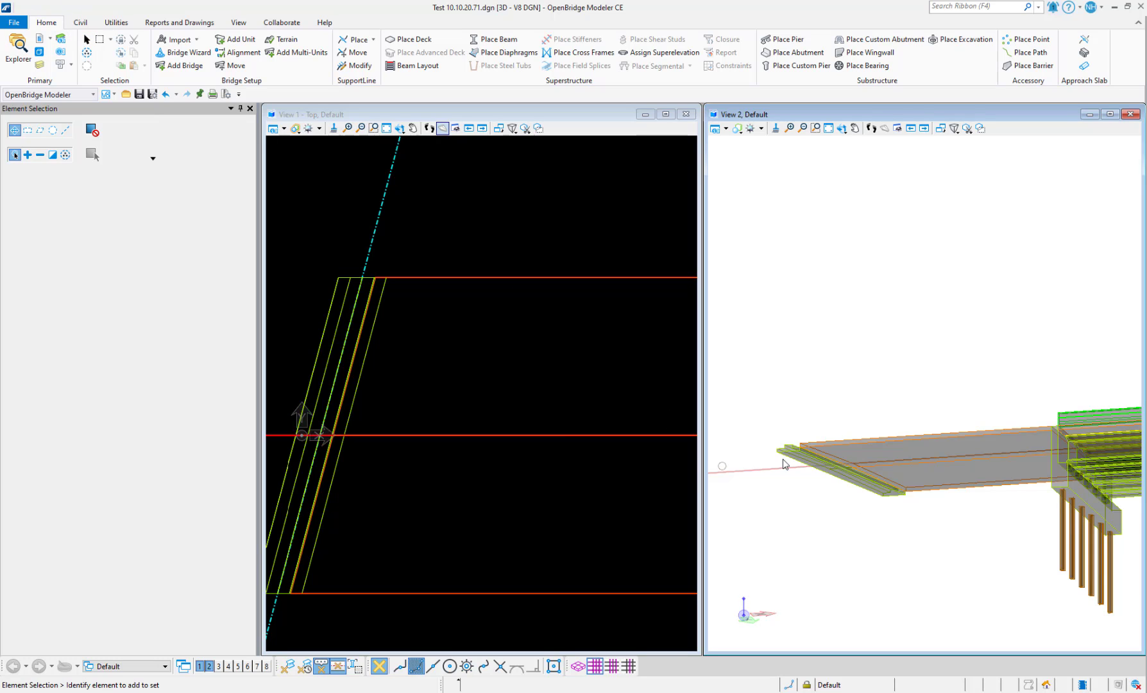
left_click(929, 495)
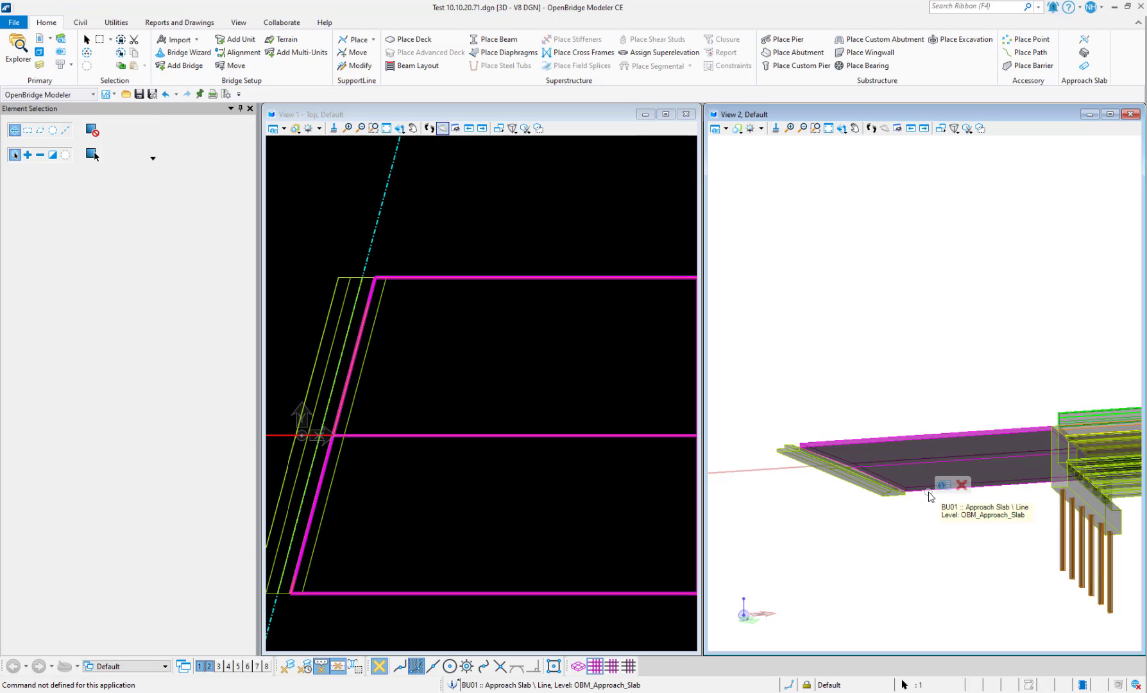
mouse_move(939, 490)
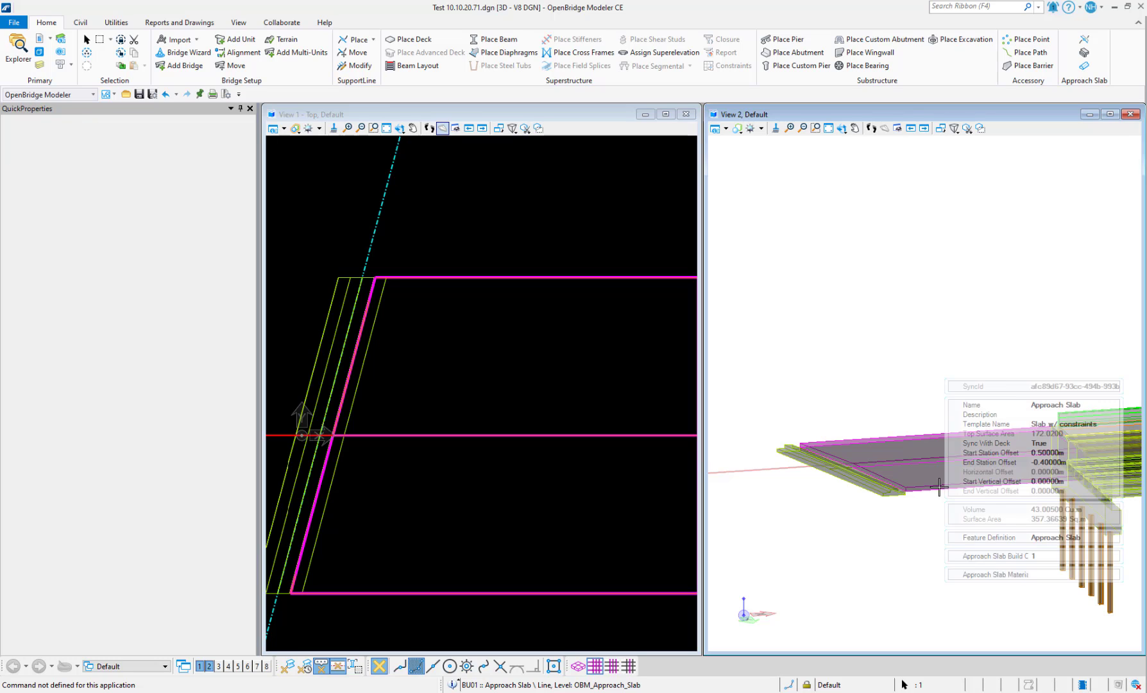
left_click(507, 235)
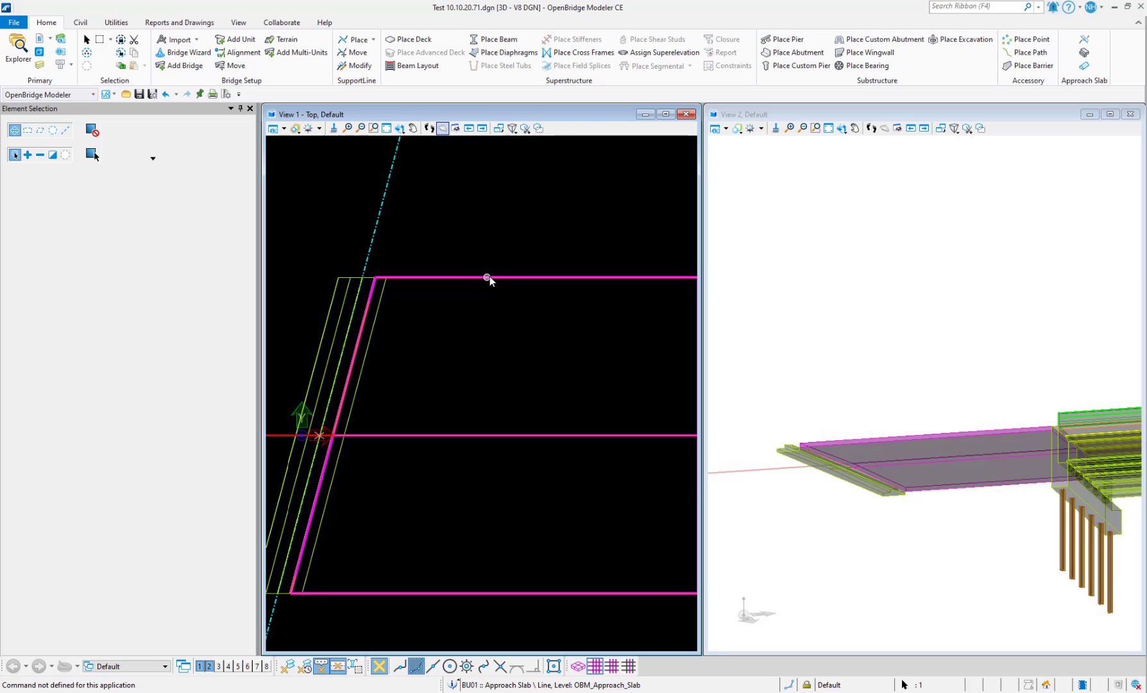
left_click(490, 276)
mouse_move(507, 269)
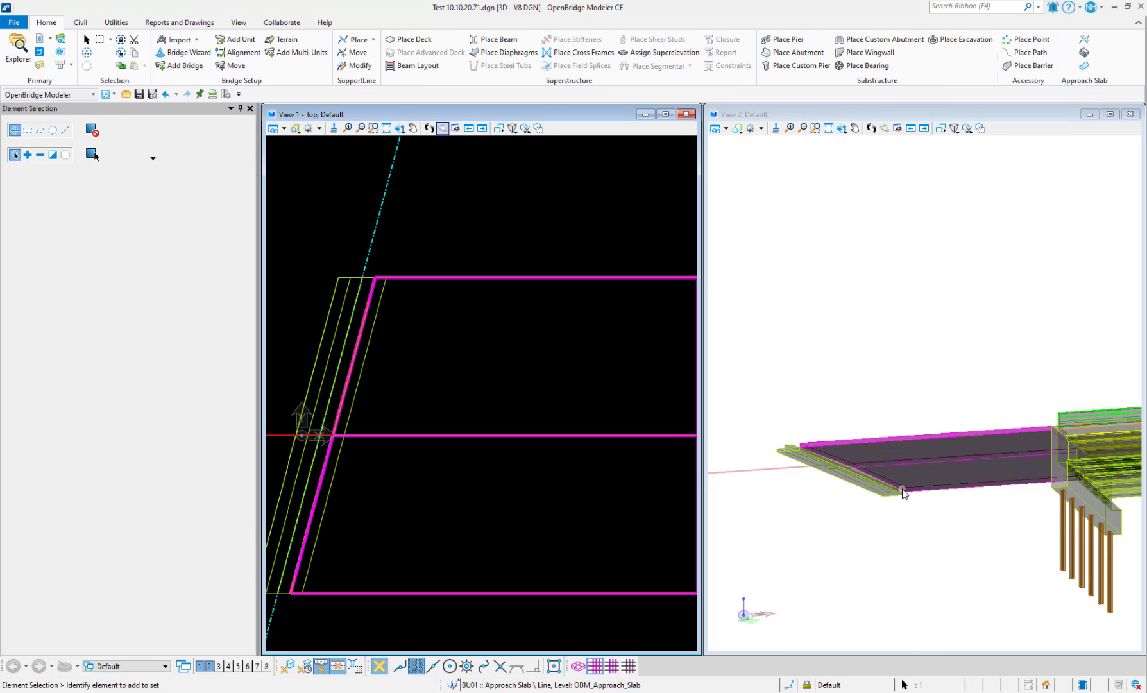
mouse_move(922, 500)
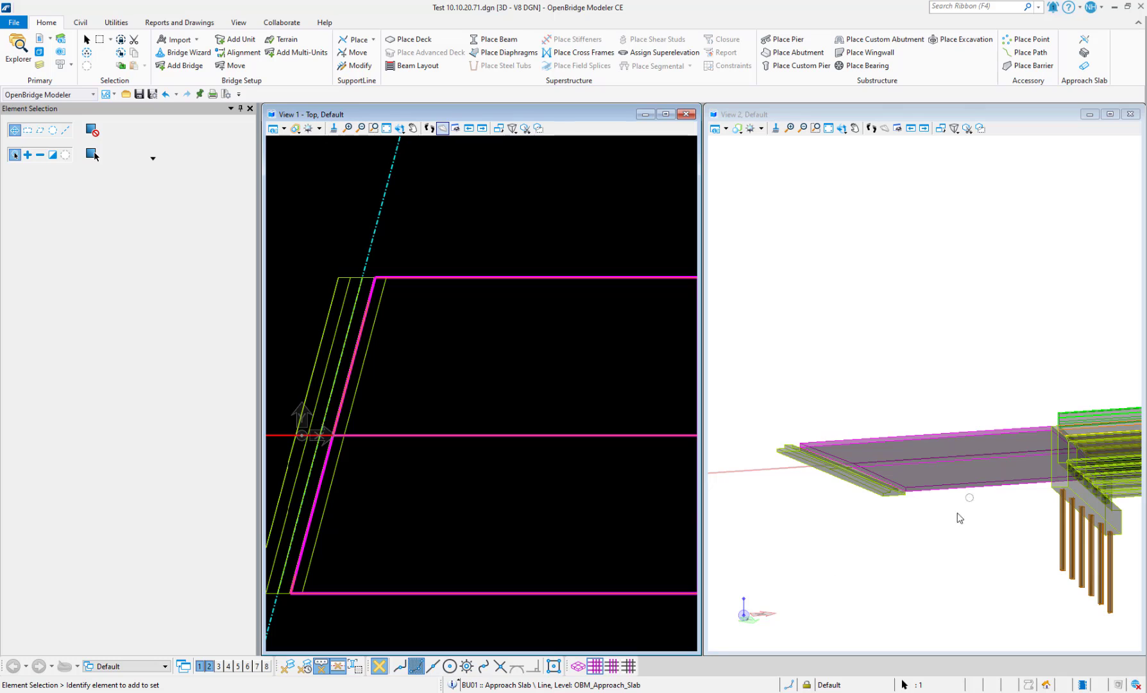
left_click(755, 510)
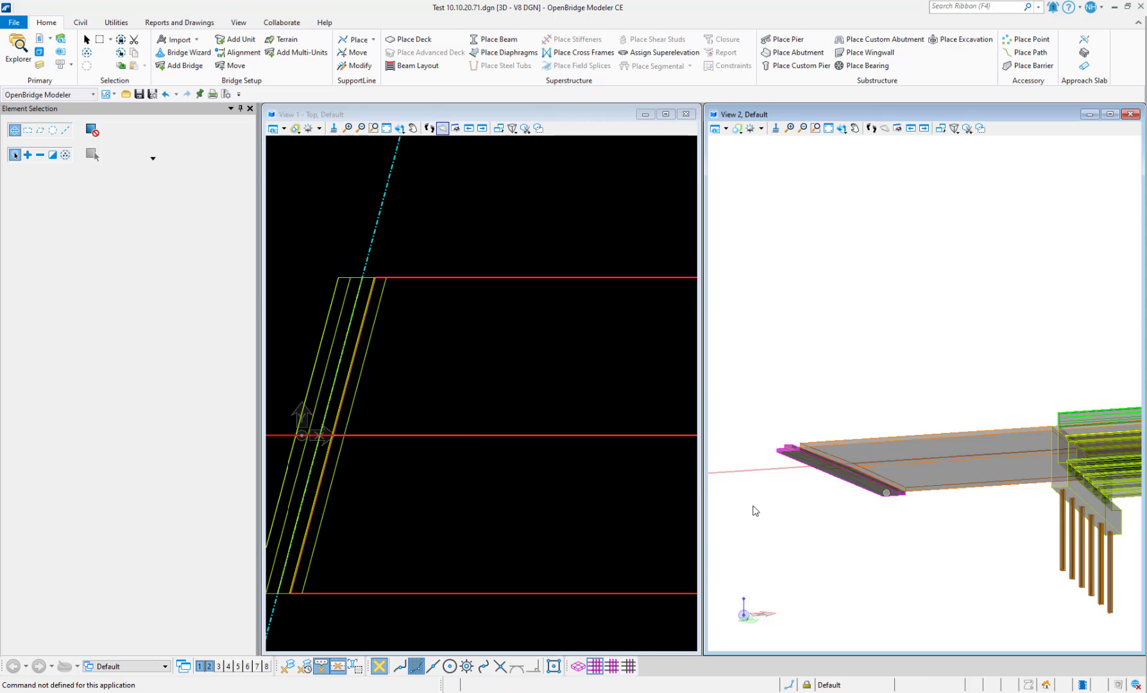
Step: Enter a negative Start Vertical Offset for the start approach slab to lower its sleeper-slab end, and inspect the slope in the 3D view
left_click(486, 430)
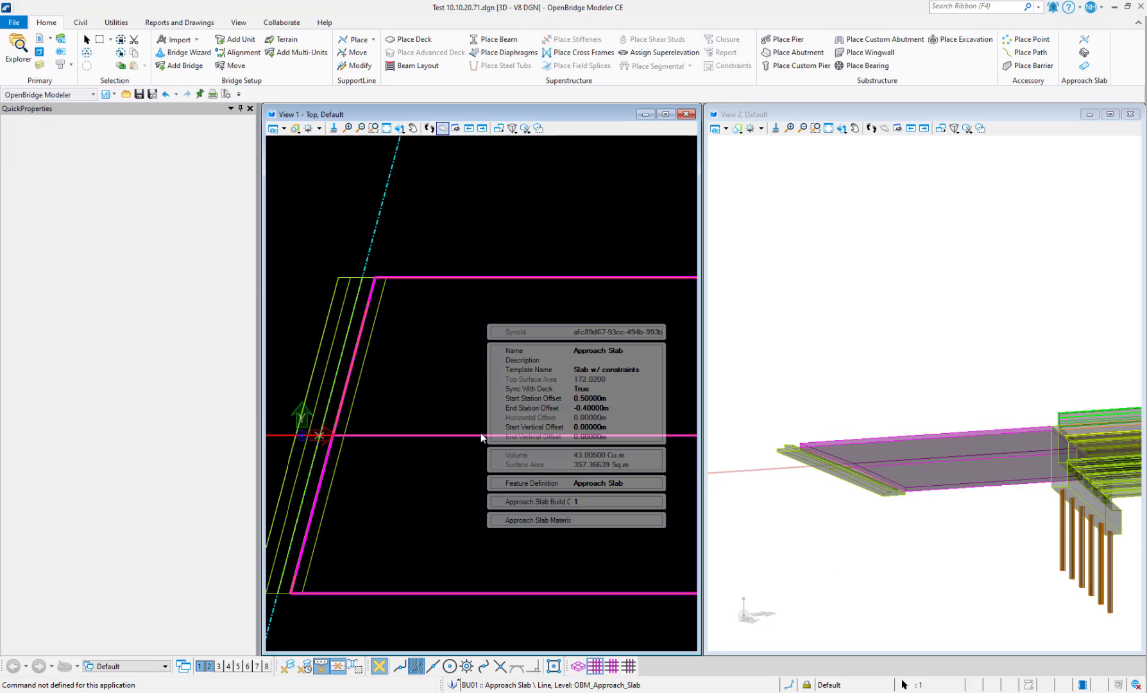
left_click(616, 426)
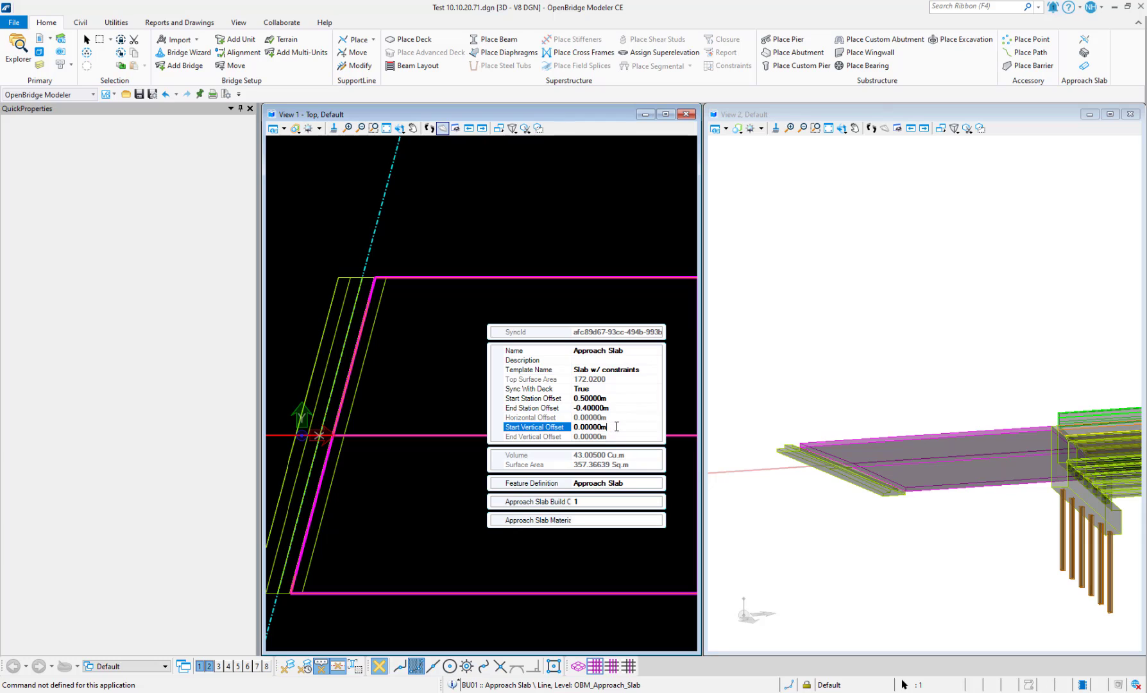
left_click(561, 427)
type("-")
type("0.")
key("Return")
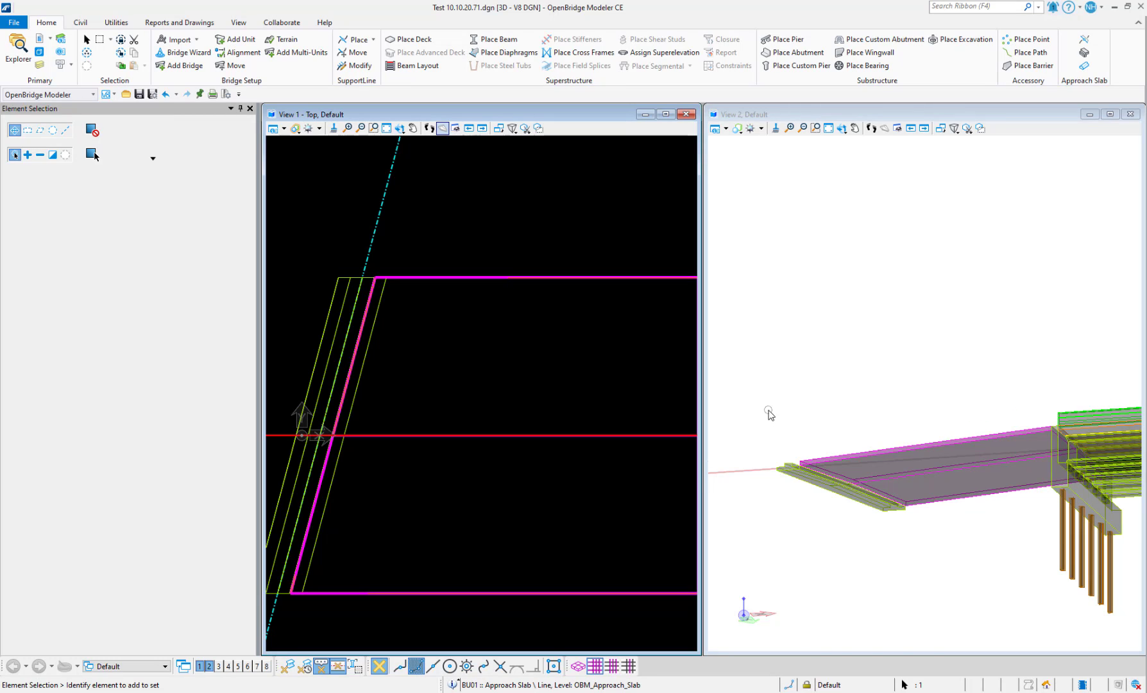
scroll(833, 449, "down", 5)
scroll(851, 468, "down", 1)
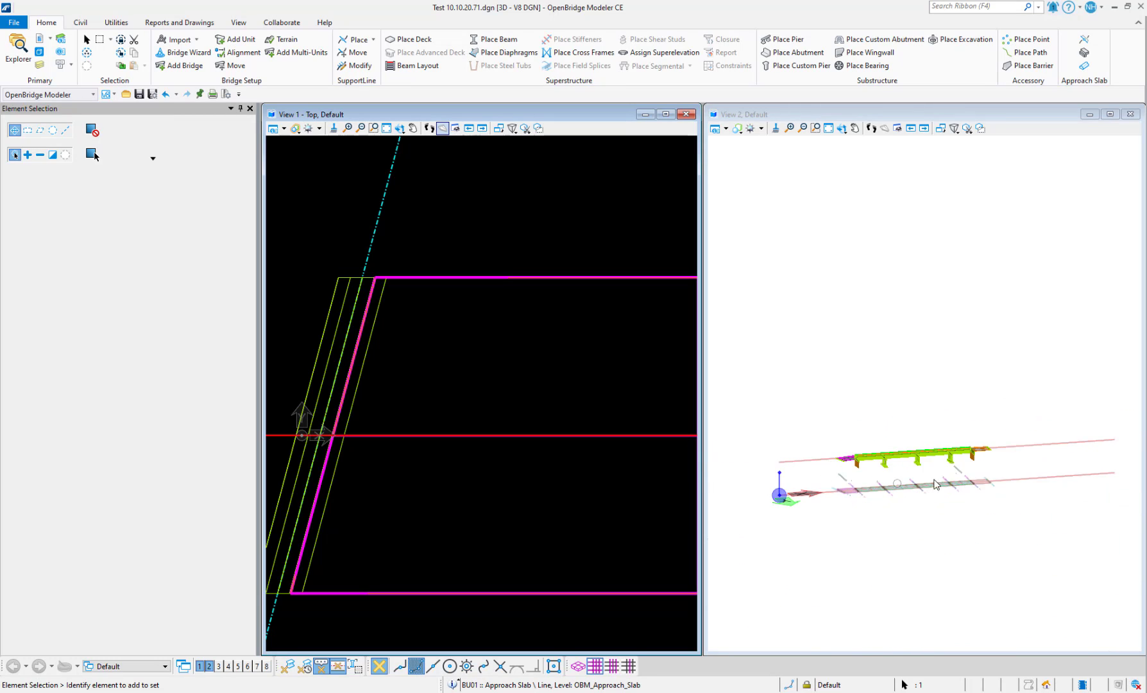
scroll(853, 449, "up", 4)
scroll(889, 442, "up", 3)
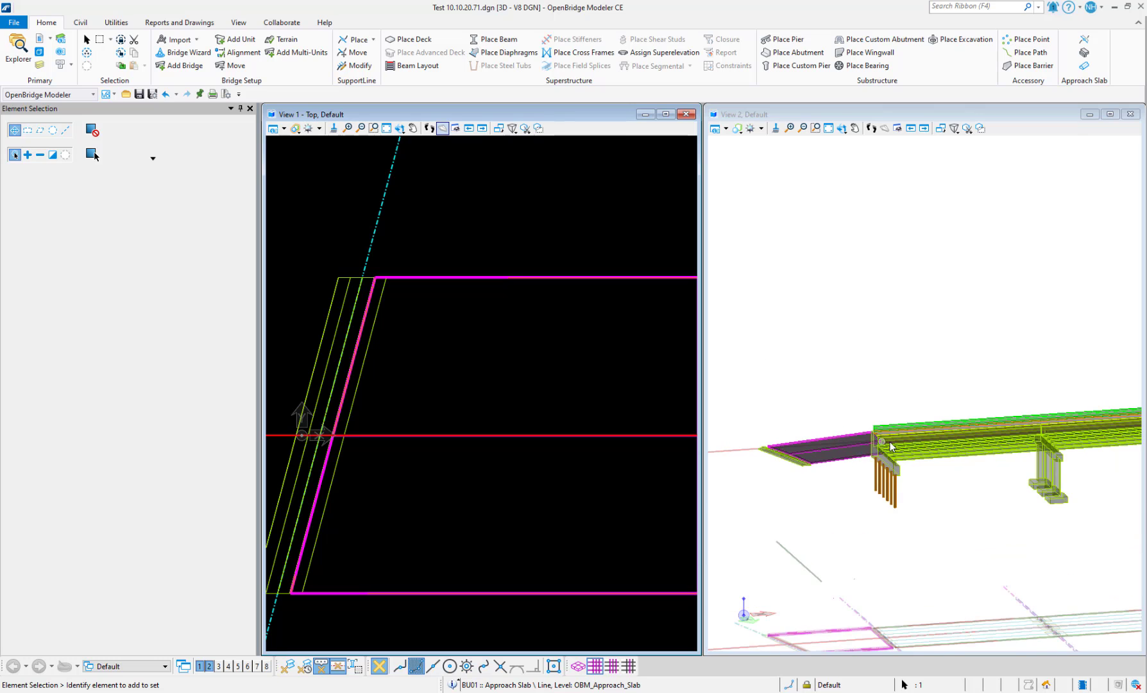
scroll(746, 527, "down", 2)
scroll(753, 516, "up", 4)
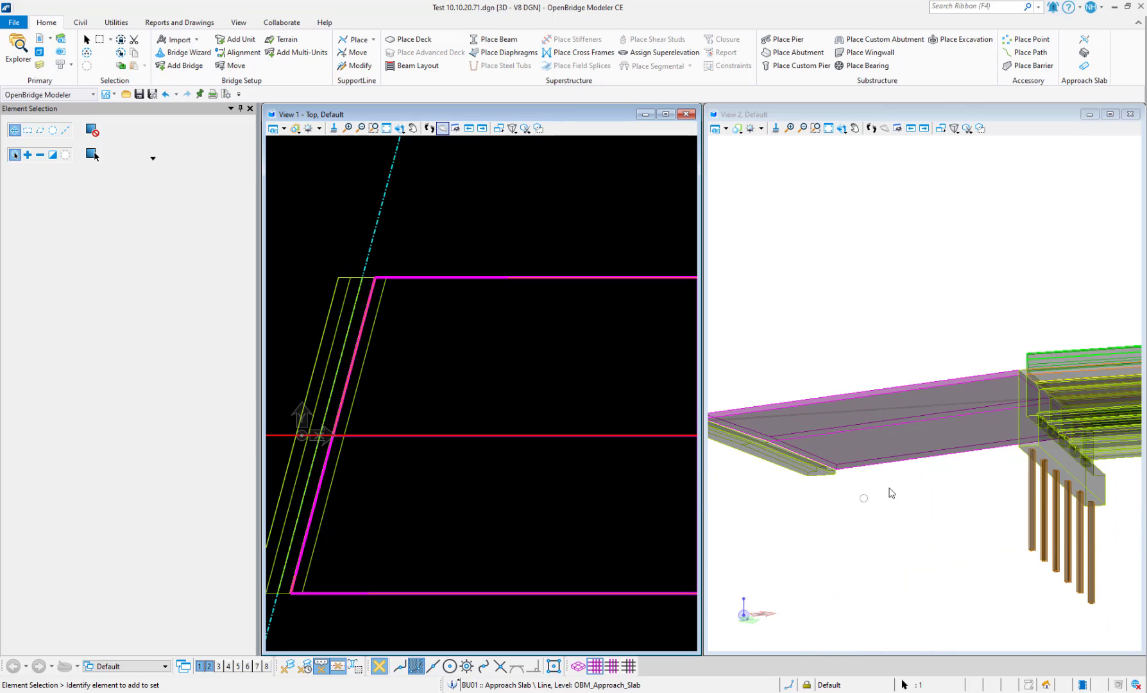